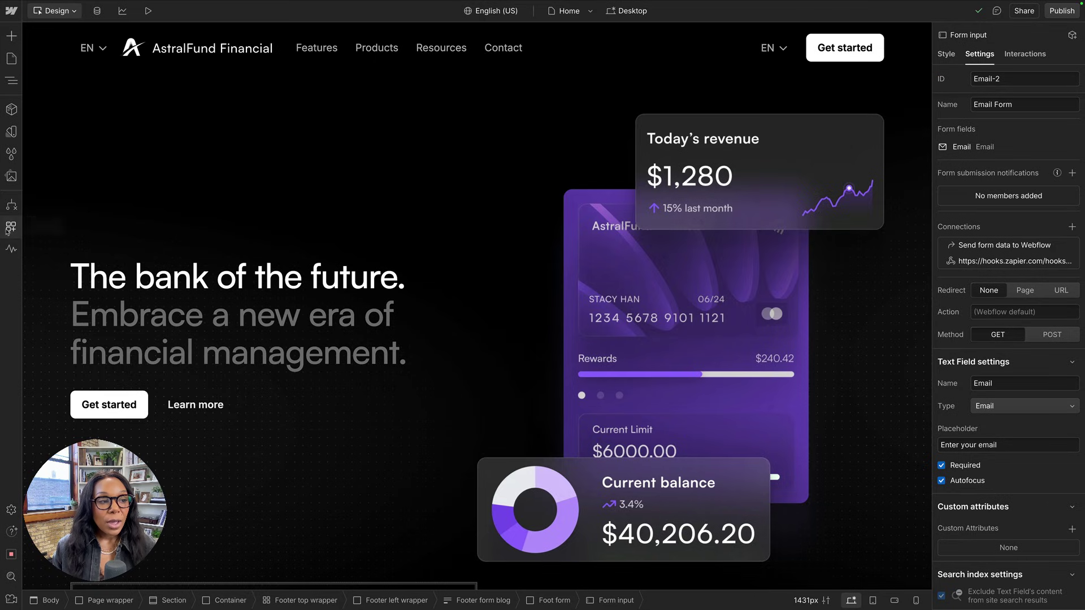
Launch the Zapier app from Webflow's installed apps list.
left_click(10, 228)
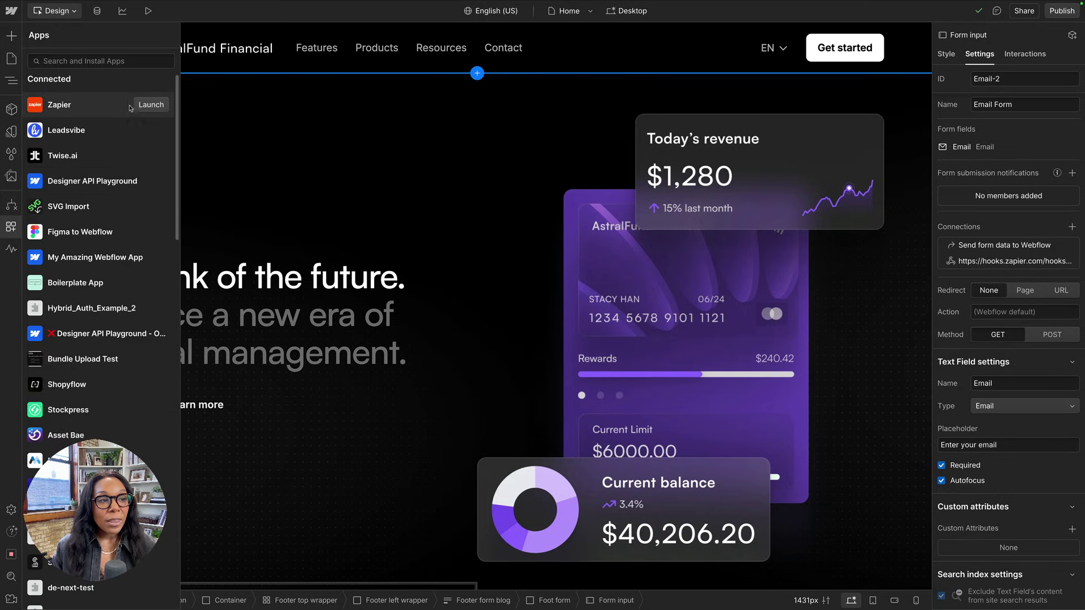
left_click(150, 105)
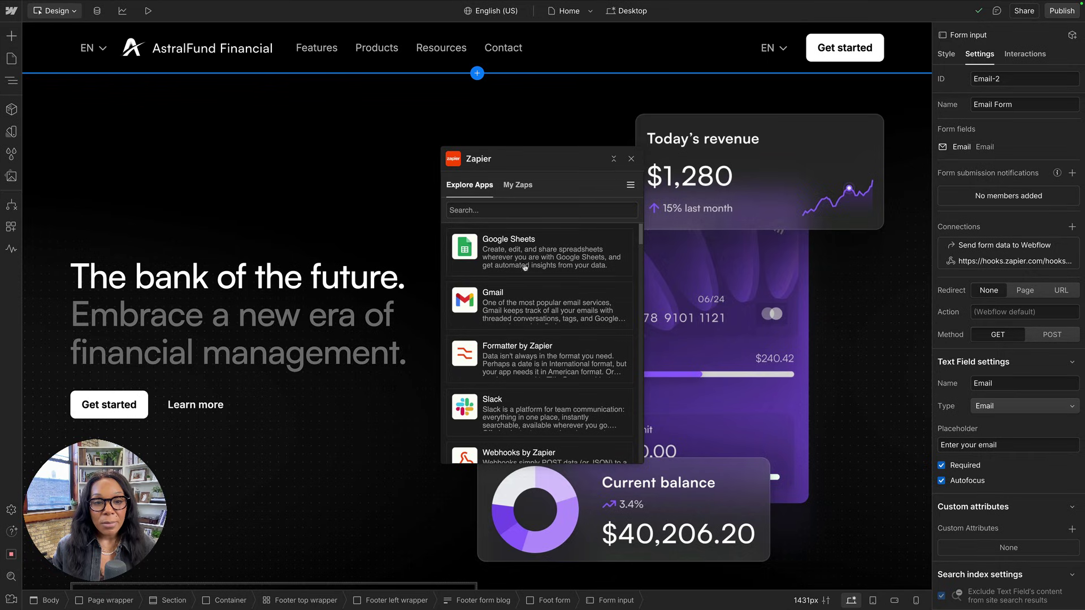
scroll(506, 283, "down", 5)
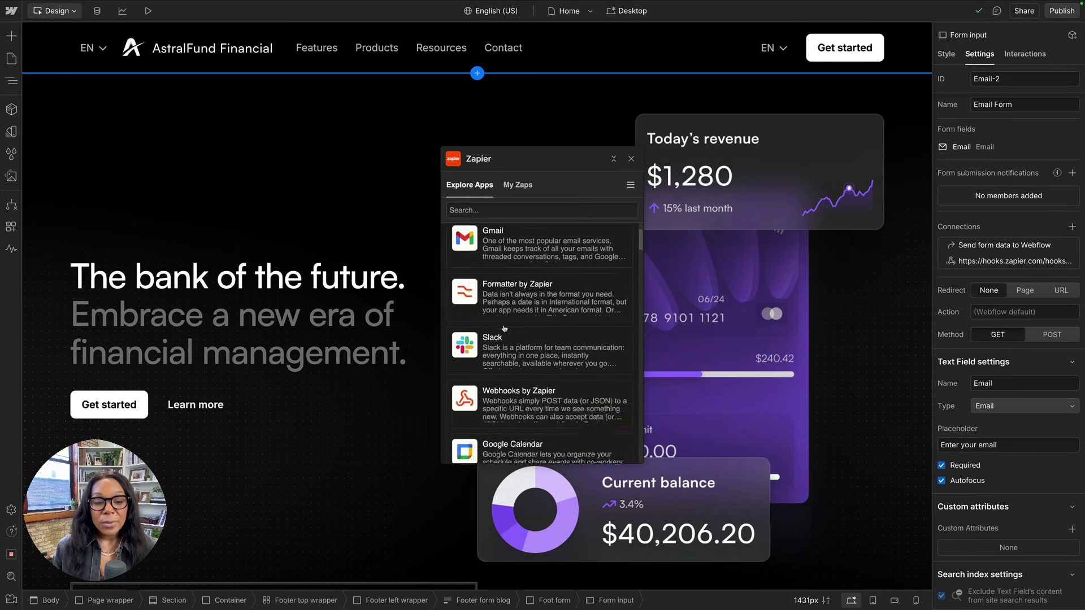
scroll(505, 329, "up", 5)
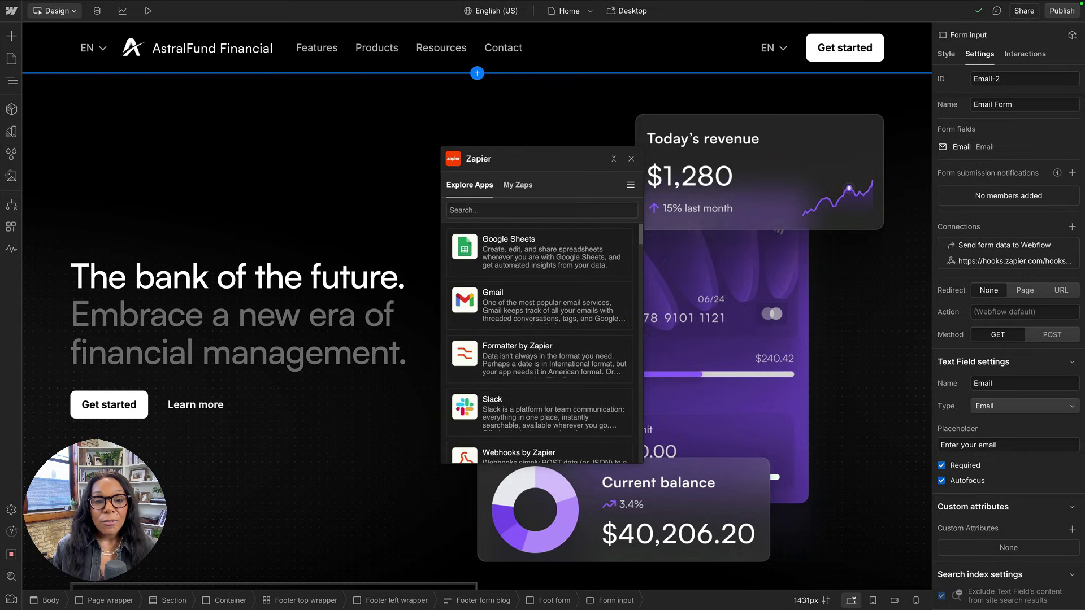
Review My Zaps, return to Explore Apps, and glance at the Airtable leads table.
left_click(518, 187)
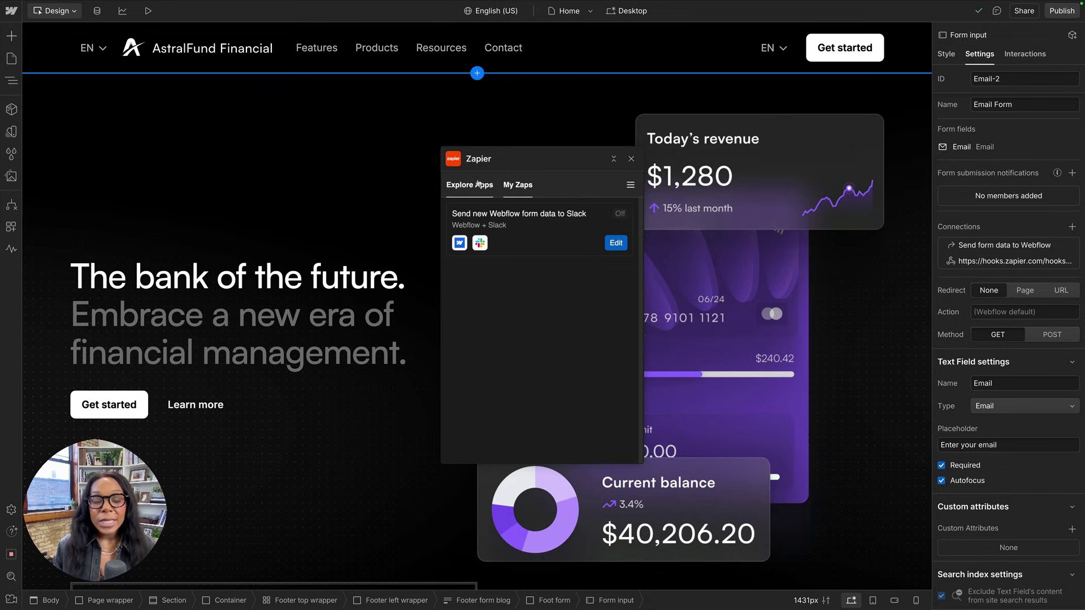
left_click(478, 184)
left_click(178, 18)
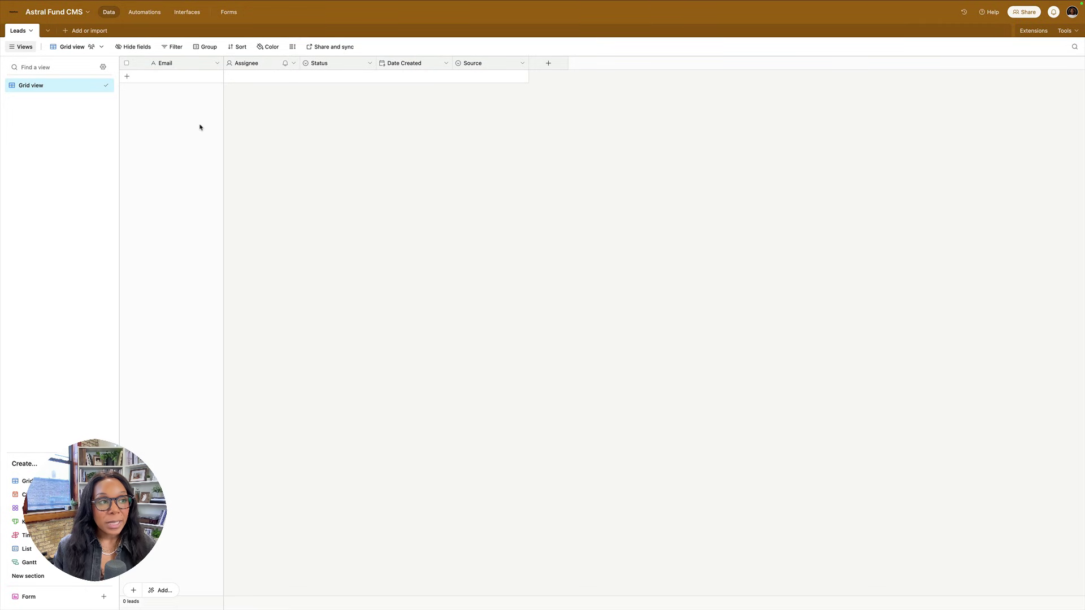
mouse_move(107, 17)
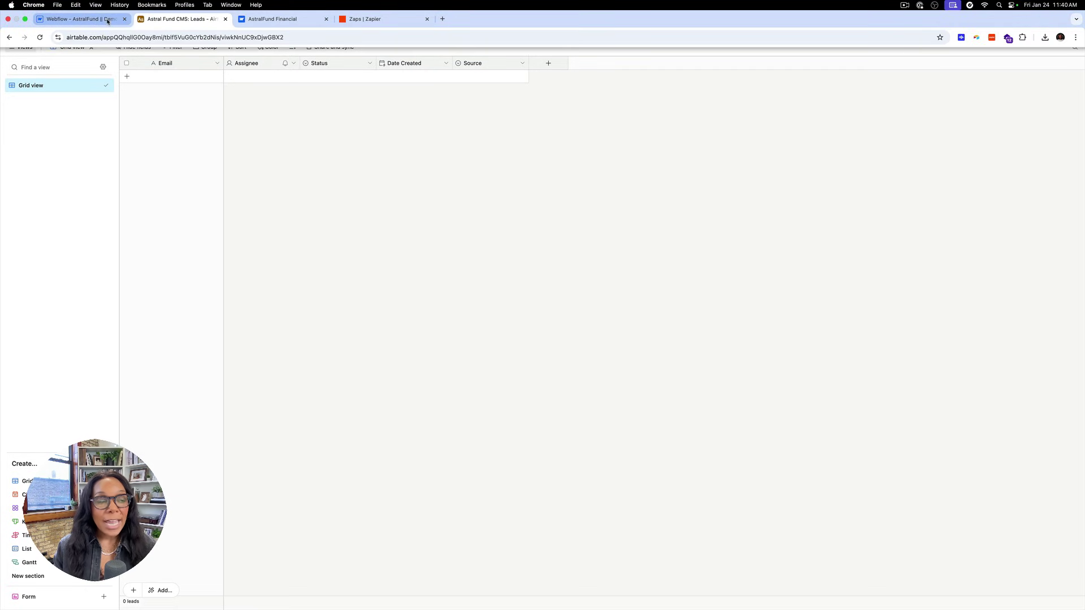
left_click(83, 18)
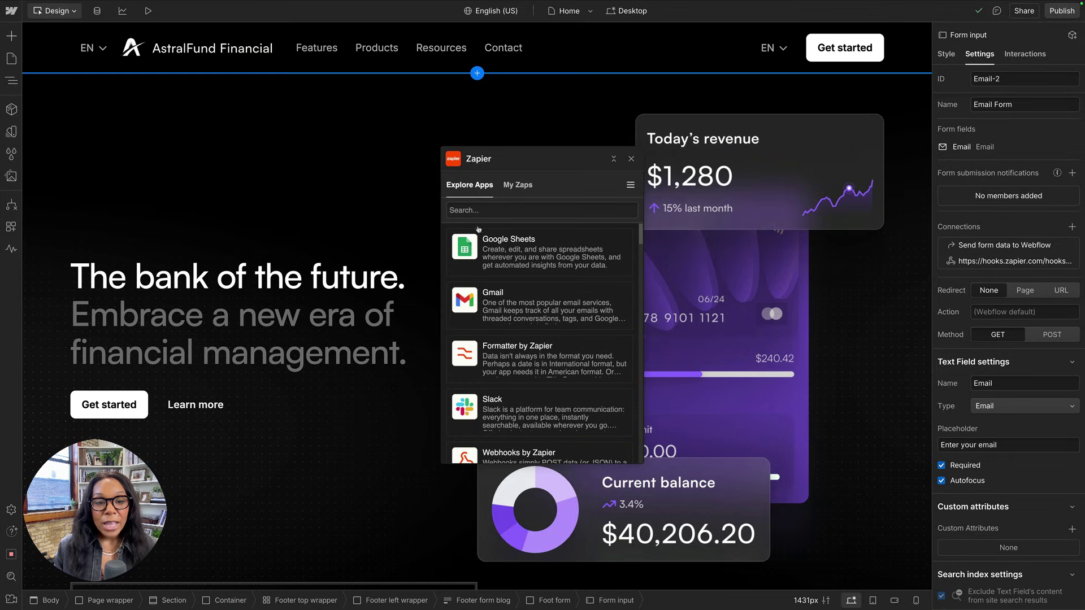
Search for Airtable and start the 'Create Airtable records for new Webflow form submissions' template.
type("ait")
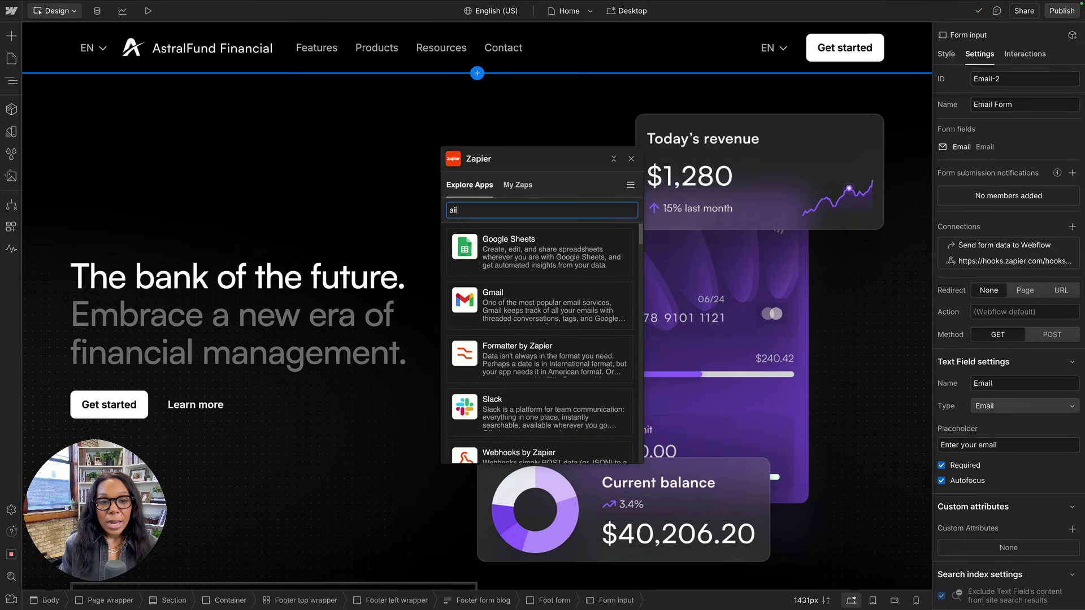
type("able")
left_click(470, 261)
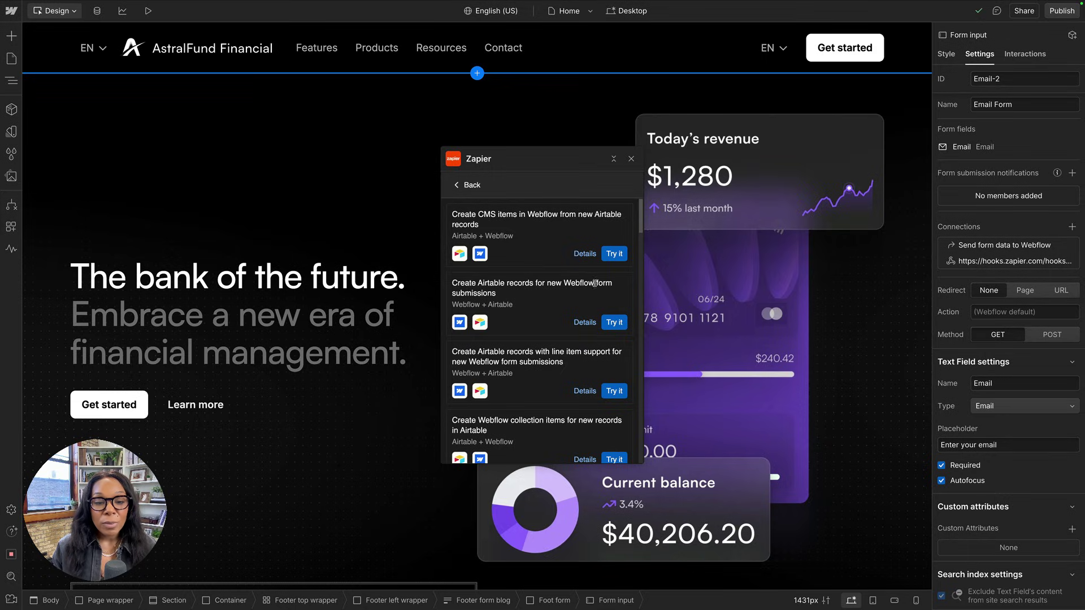
left_click(588, 322)
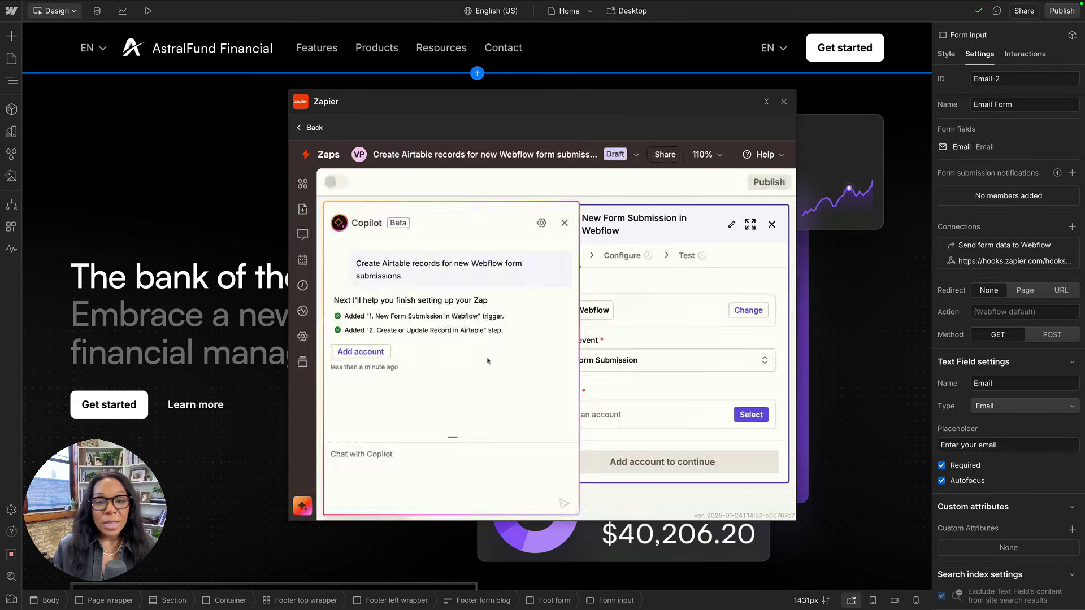
Close Copilot and set the Webflow trigger to the AstralFund || Demo site's (Home) Email Form.
left_click(564, 222)
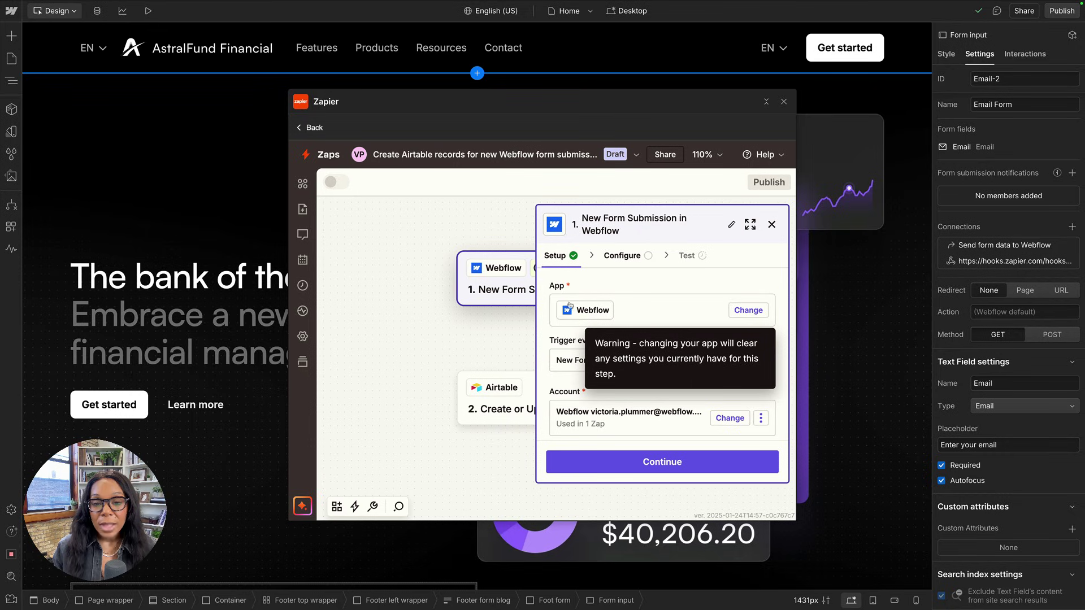
scroll(565, 308, "down", 1)
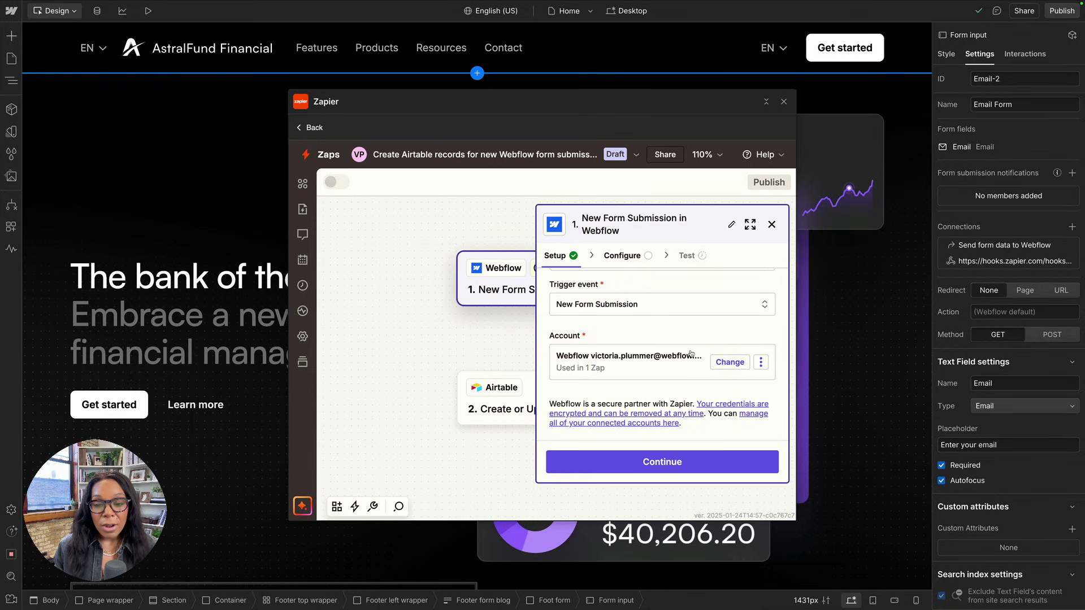
left_click(644, 458)
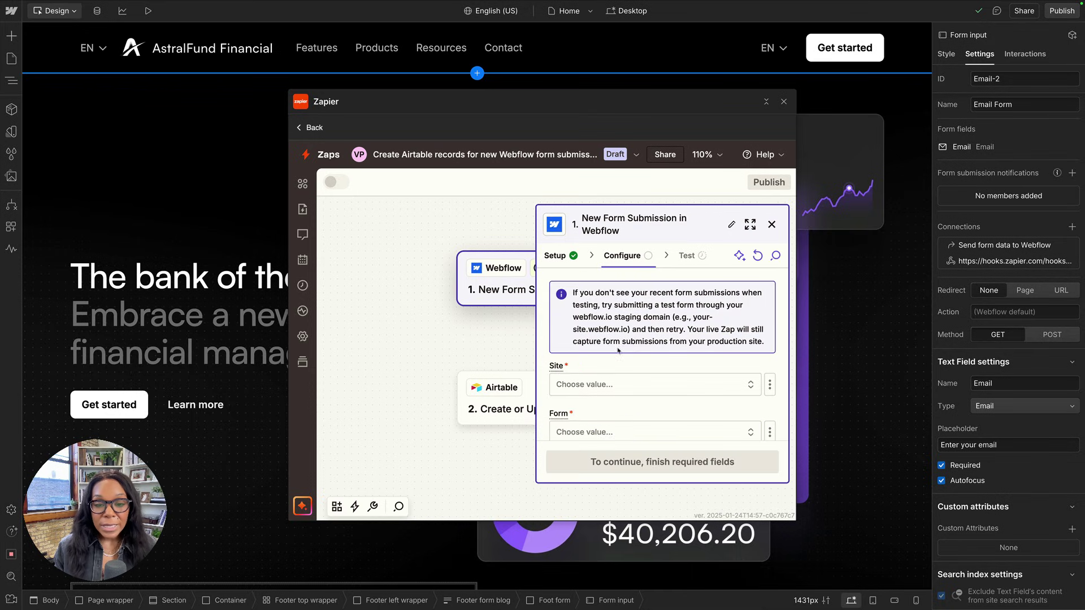
scroll(591, 378, "down", 1)
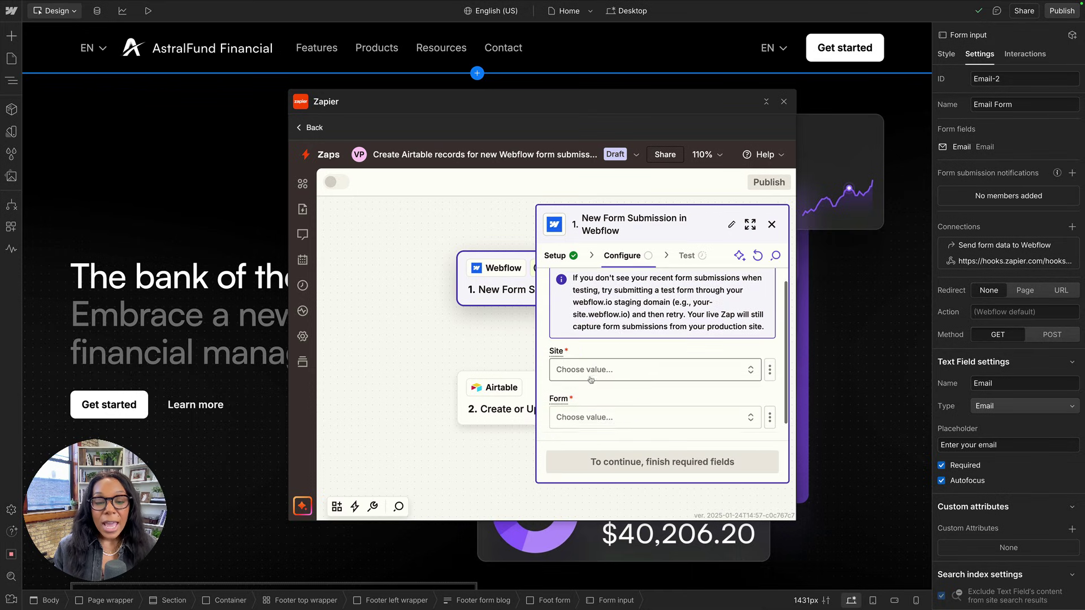
left_click(589, 351)
type("as")
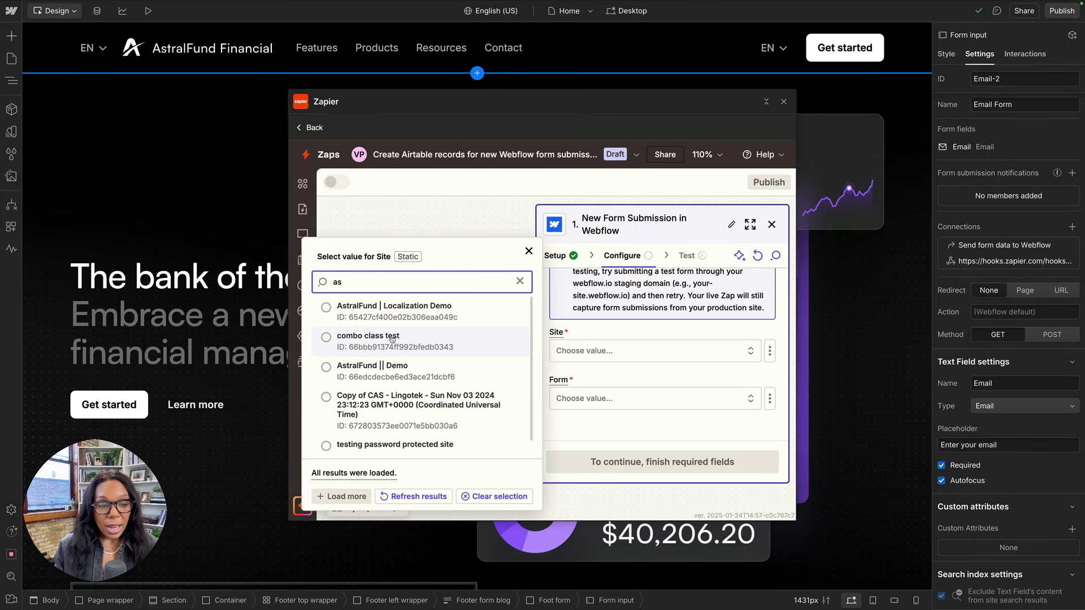
left_click(387, 367)
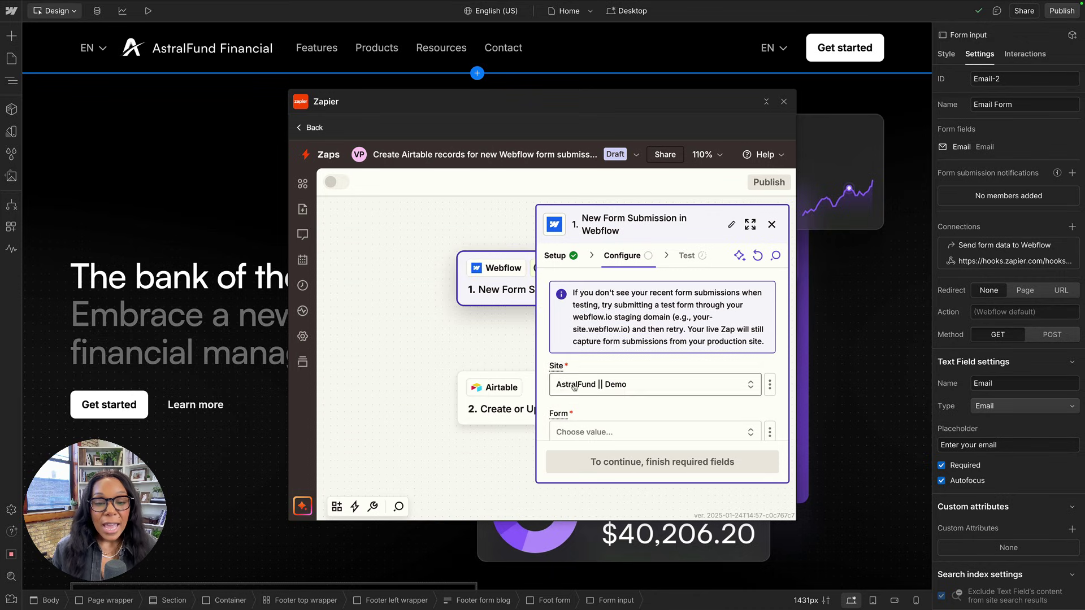
scroll(574, 387, "down", 1)
left_click(574, 398)
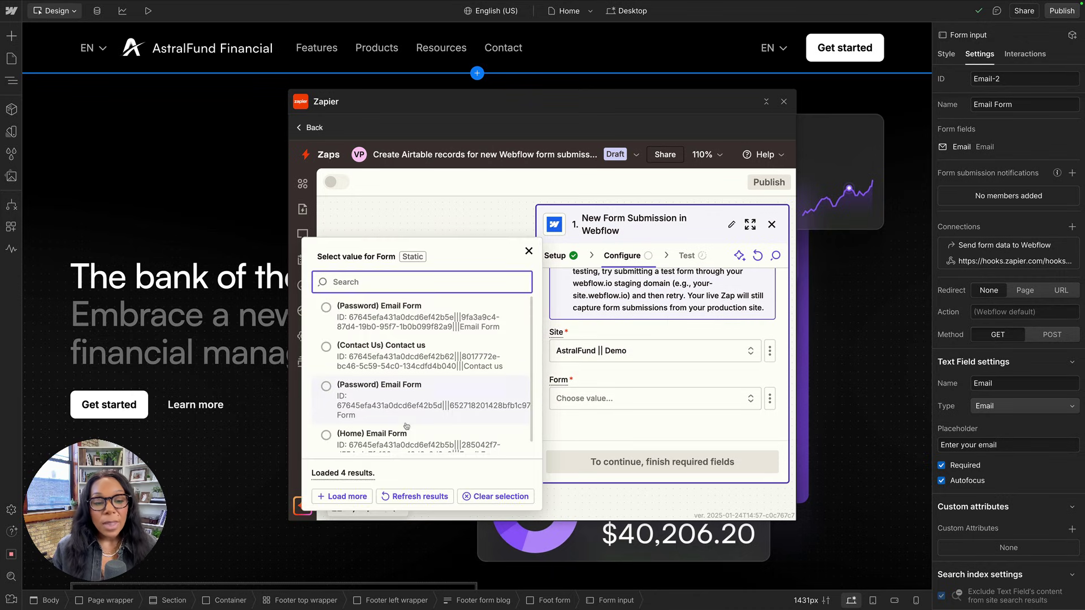
scroll(380, 428, "down", 1)
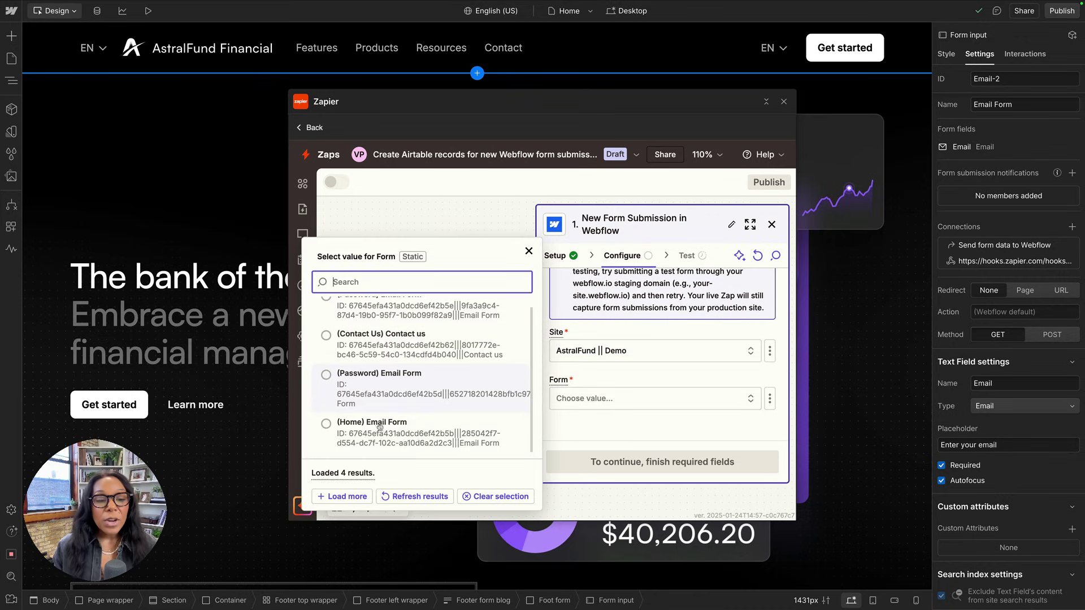
left_click(349, 432)
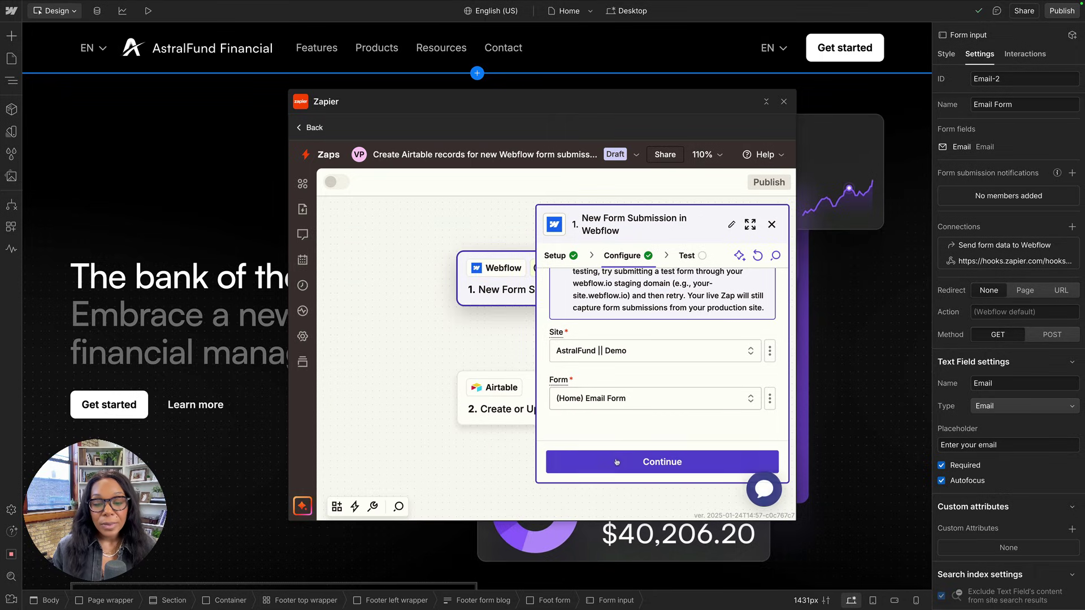
Test the trigger and inspect Submission A's form display name and email values.
left_click(616, 461)
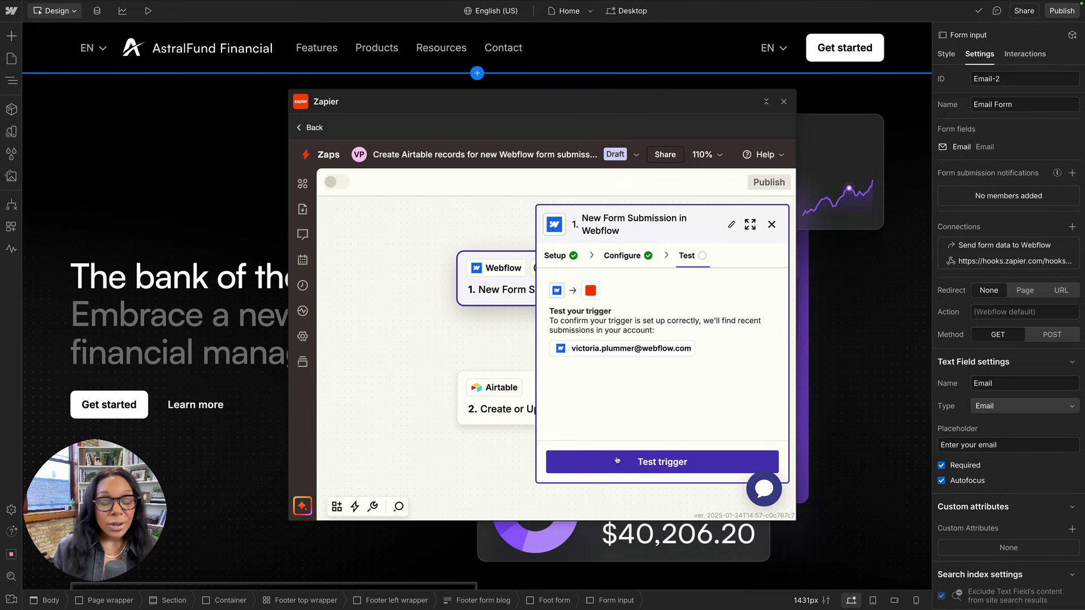
left_click(617, 461)
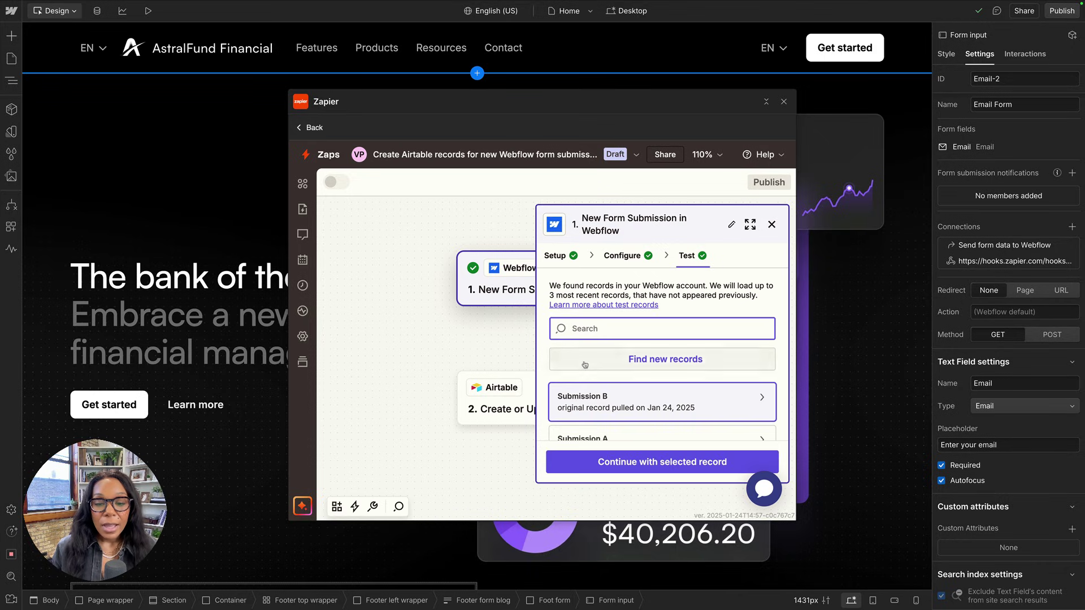
scroll(622, 396, "down", 1)
left_click(624, 406)
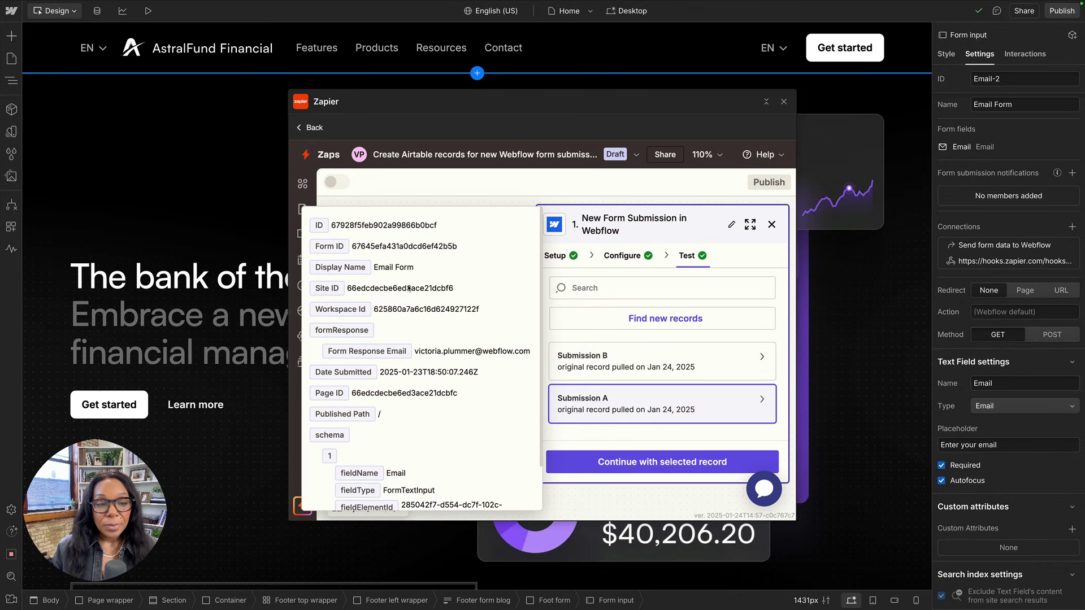
scroll(312, 489, "down", 2)
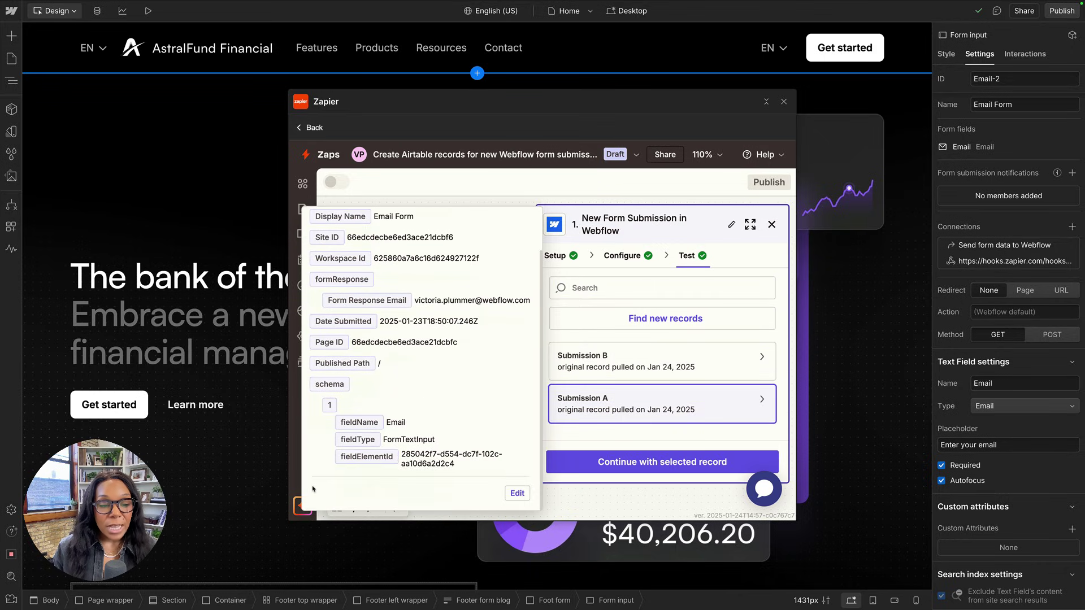
scroll(328, 456, "up", 2)
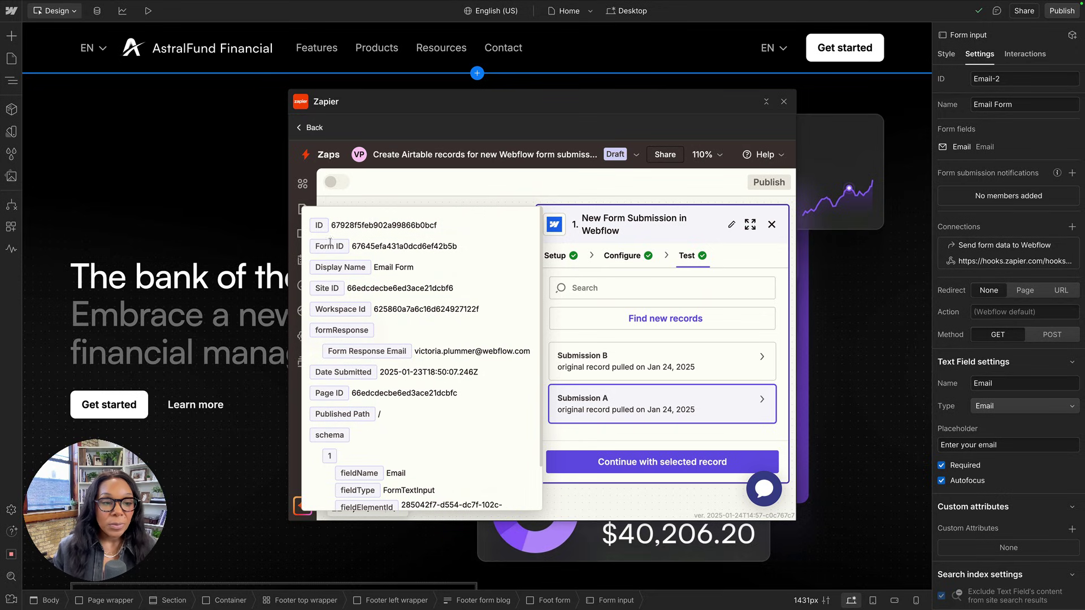
left_click_drag(375, 267, 454, 274)
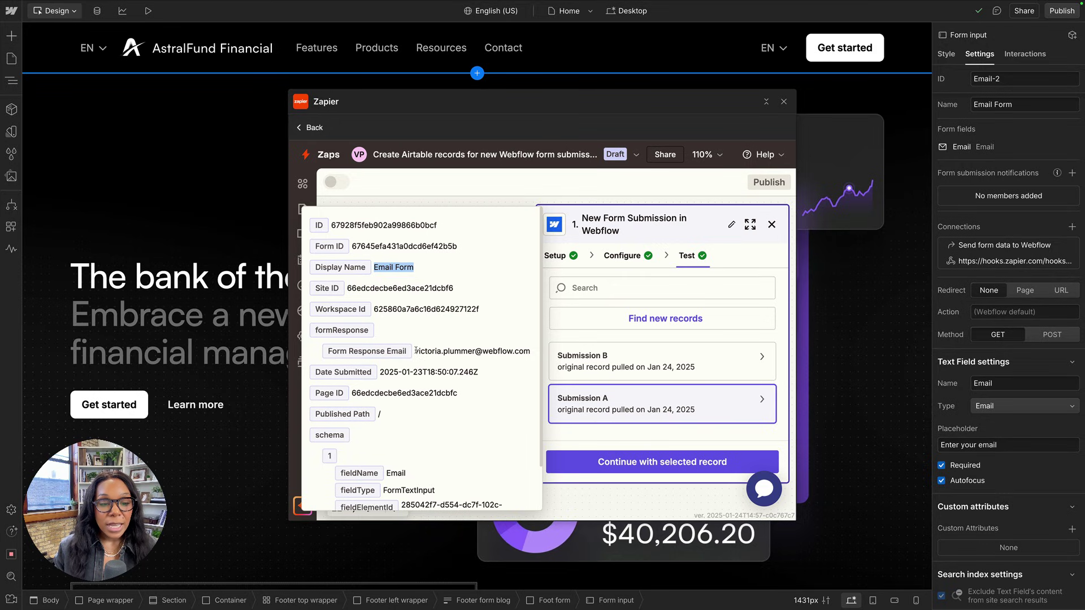
left_click_drag(416, 351, 534, 352)
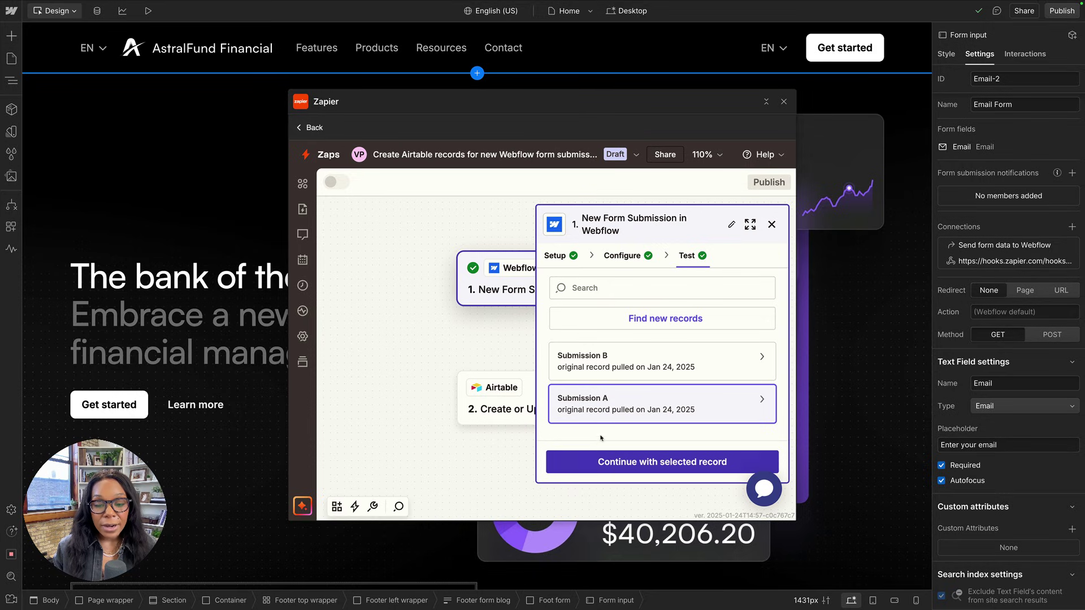
Use Submission A and connect the Airtable account to the Airtable step.
left_click(616, 460)
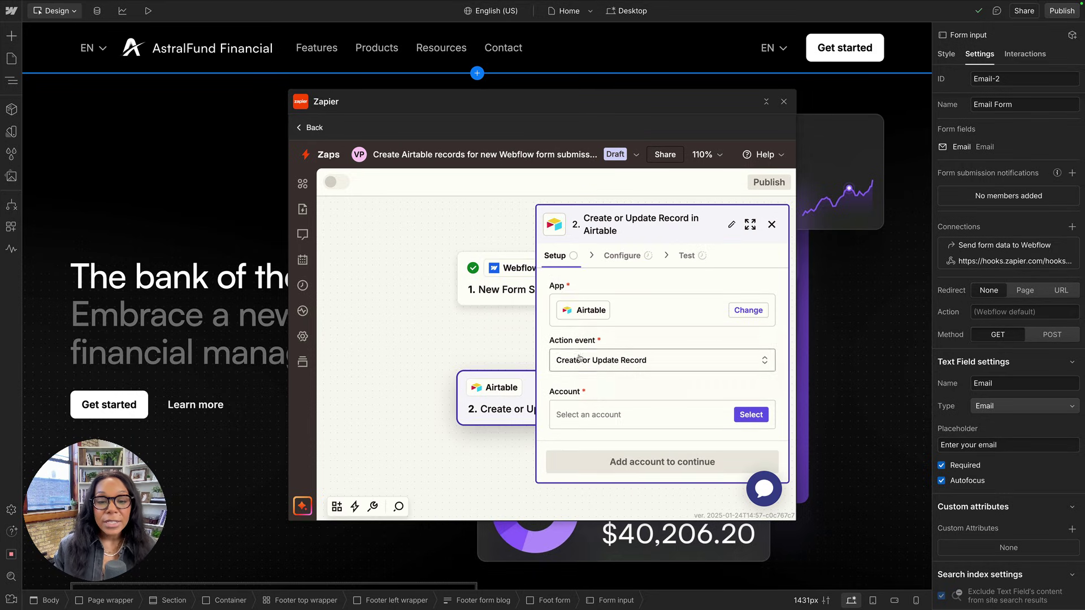
scroll(653, 361, "down", 1)
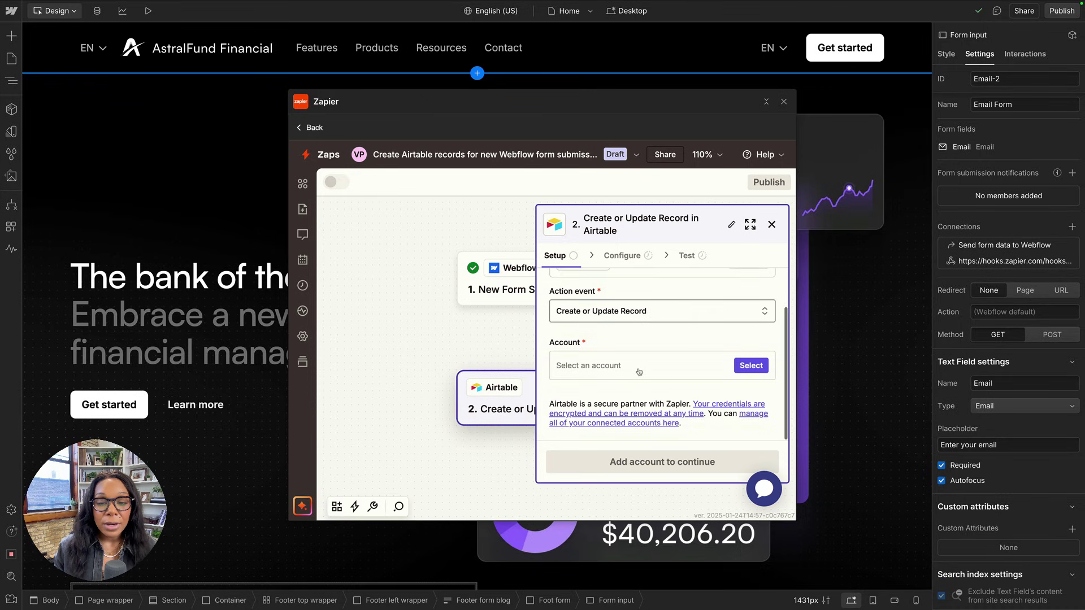
left_click(750, 364)
left_click(440, 294)
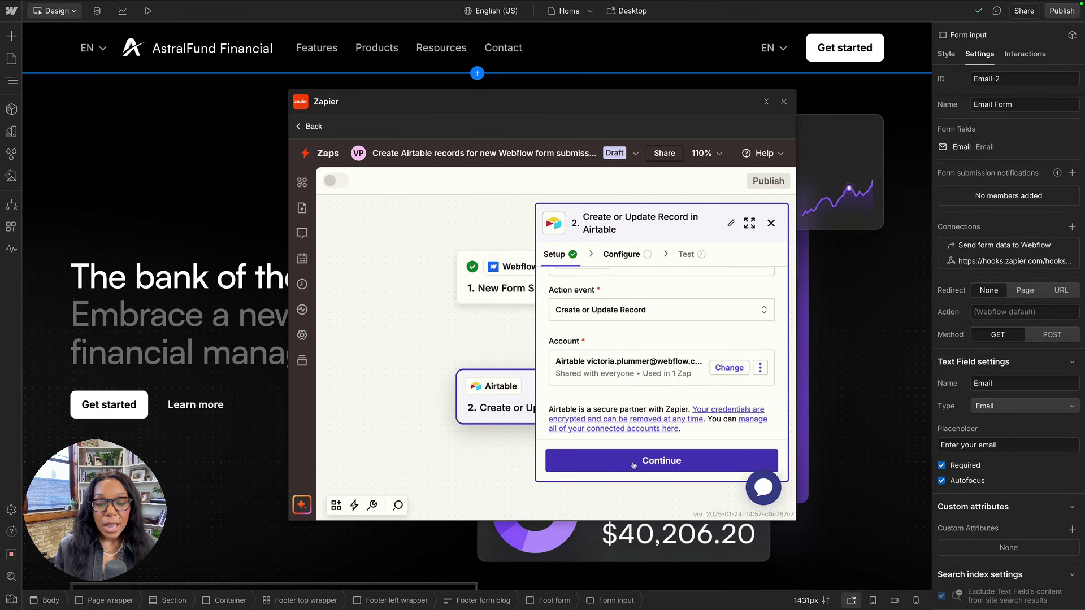
left_click(637, 461)
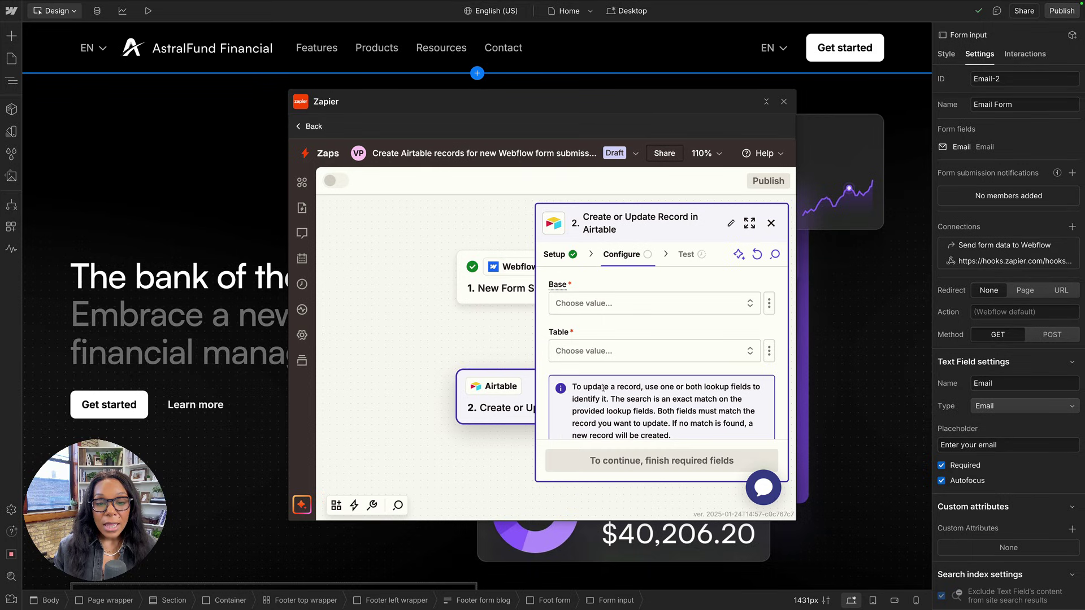
Target the Astral Fund CMS base and its Leads table.
left_click(595, 304)
type("ast")
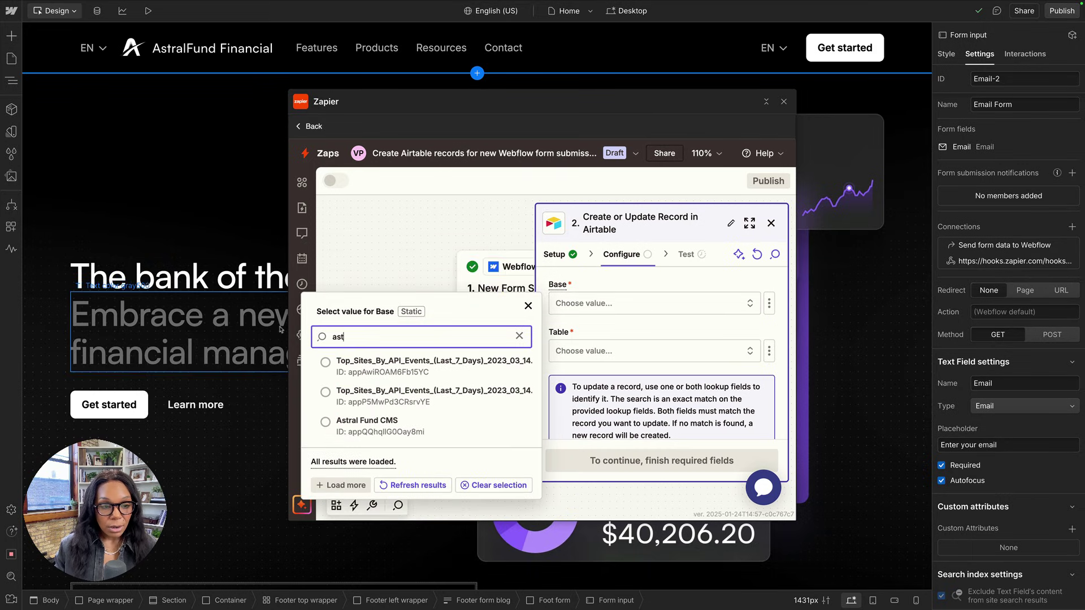
left_click(362, 418)
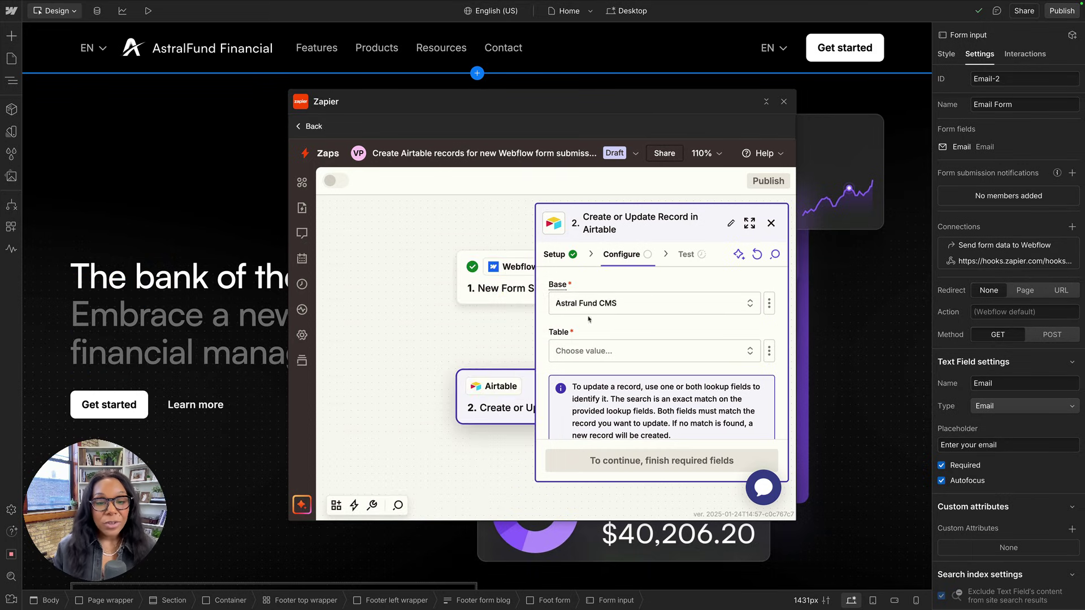
left_click(586, 361)
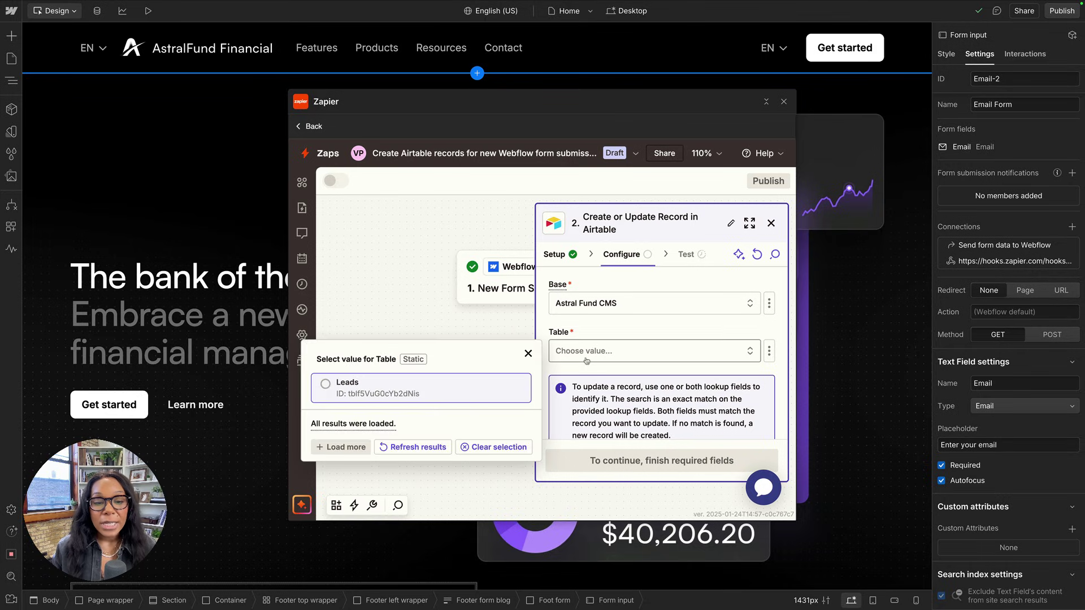
left_click(428, 394)
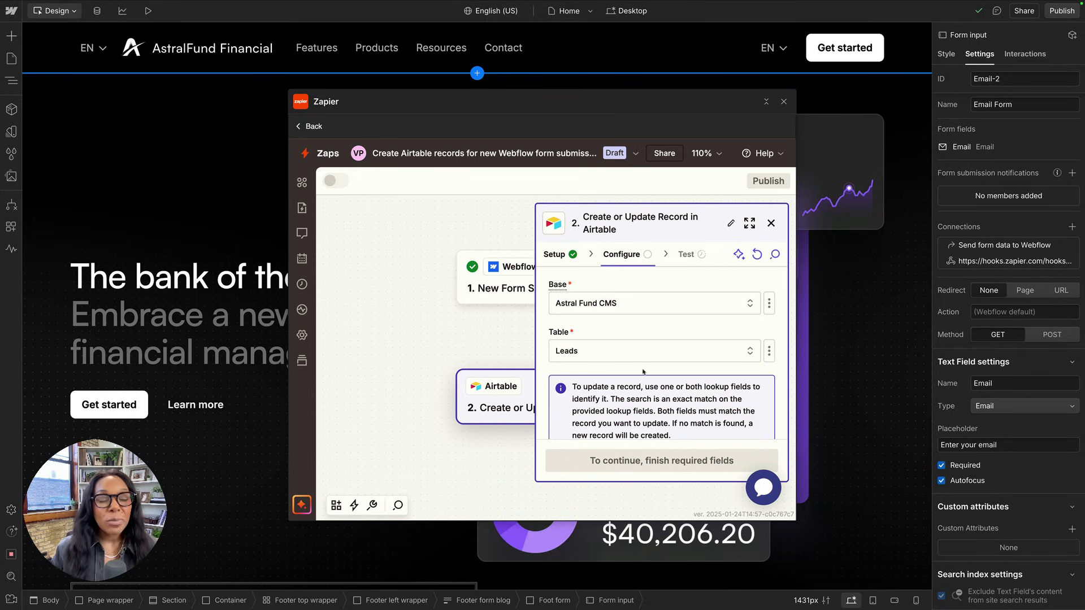
scroll(633, 372, "down", 3)
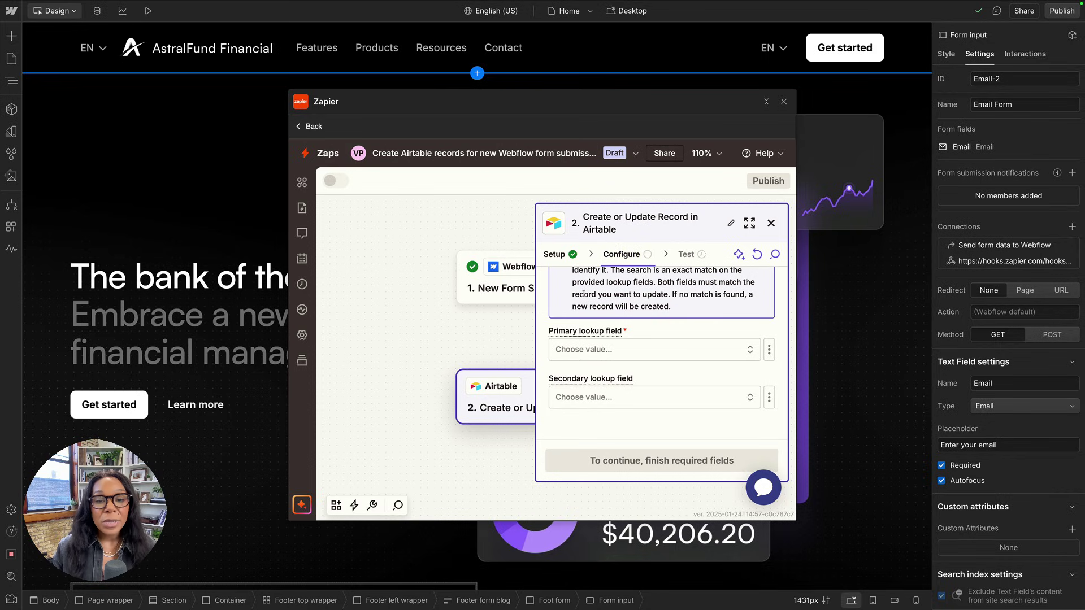
Match records on Email and fill Email with the form response email.
left_click(562, 350)
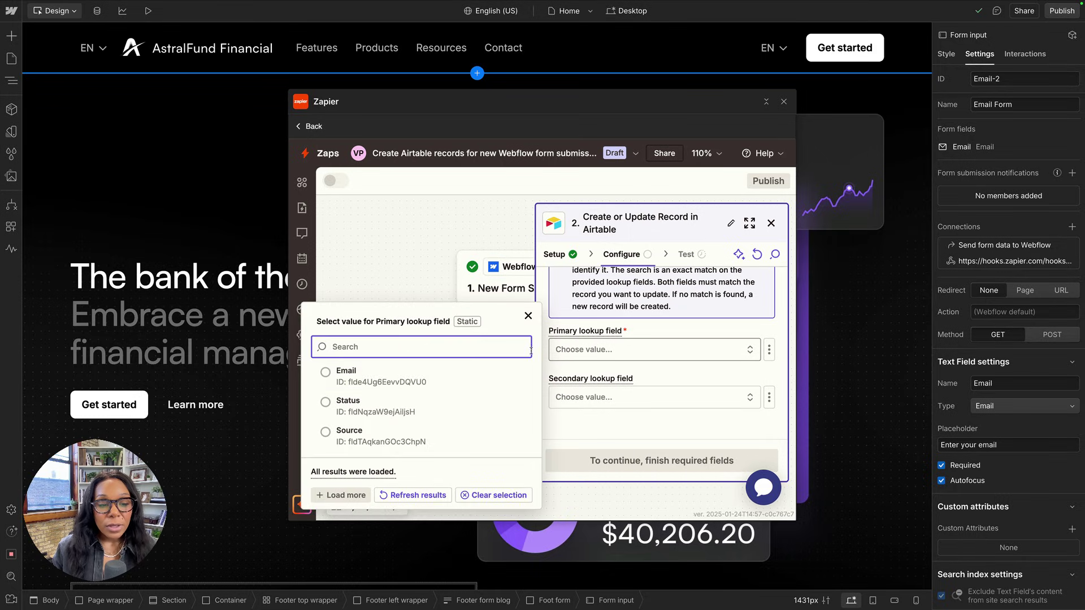
left_click(367, 374)
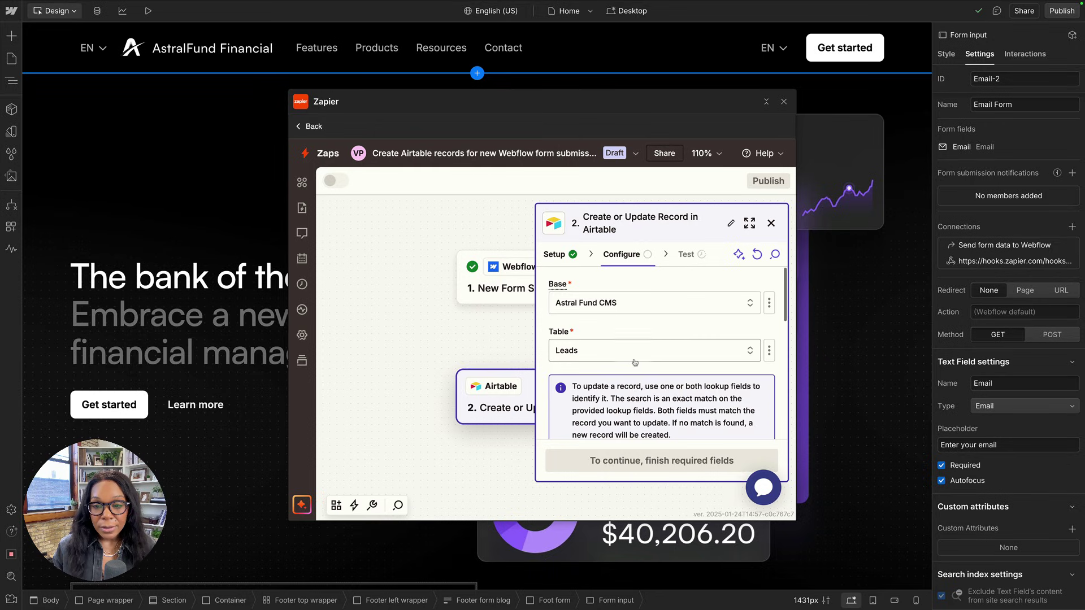
scroll(628, 367, "down", 5)
scroll(634, 360, "up", 3)
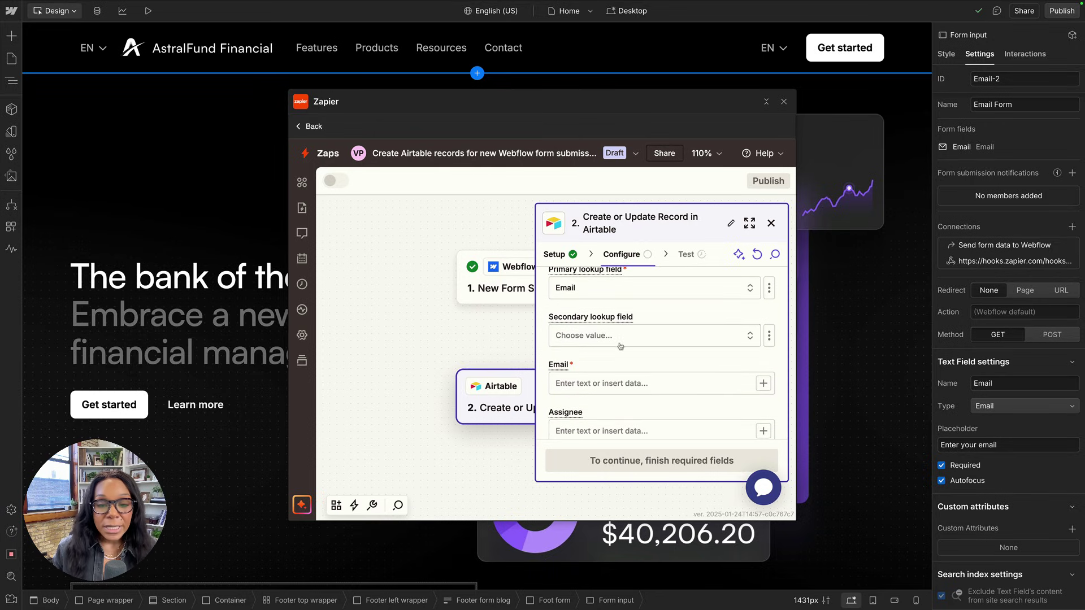
scroll(622, 344, "down", 1)
left_click(598, 356)
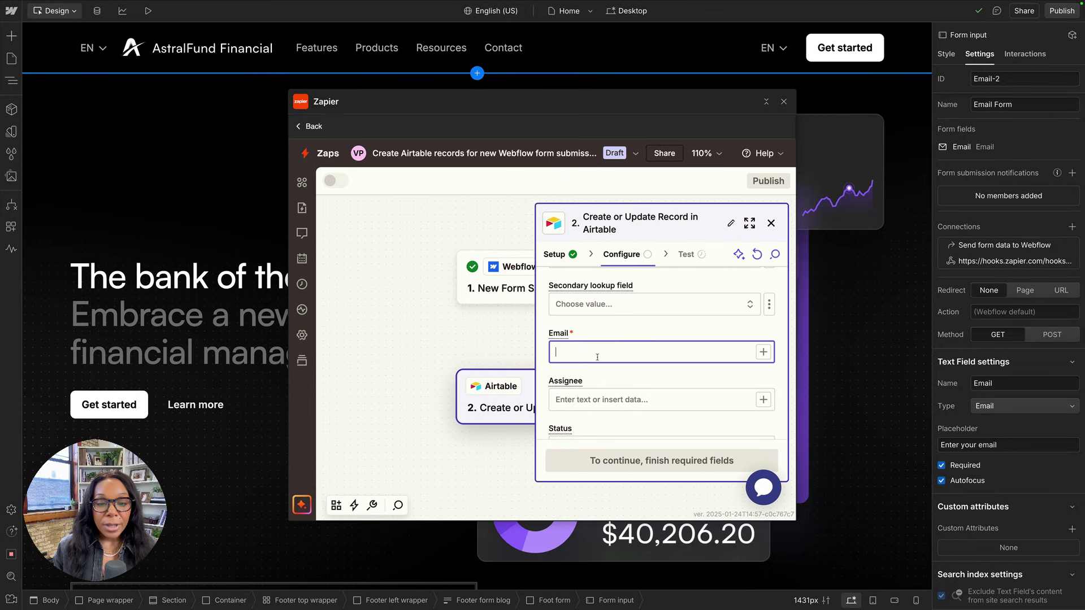
left_click(763, 352)
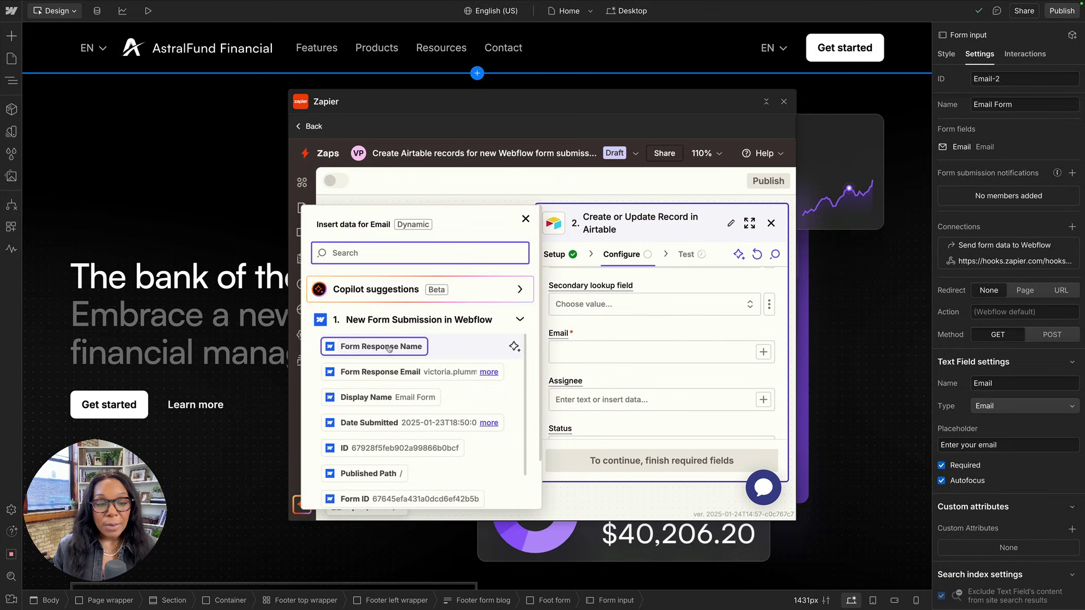
left_click(417, 376)
Set Status to 'New' and fill Source with the form's display name.
scroll(637, 390, "down", 1)
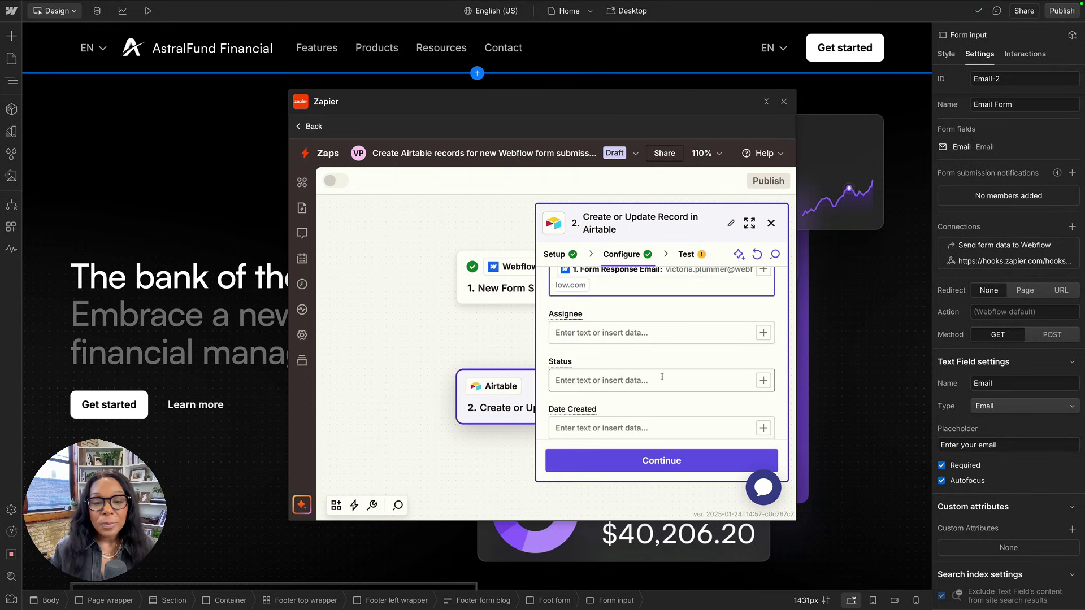
scroll(604, 380, "down", 2)
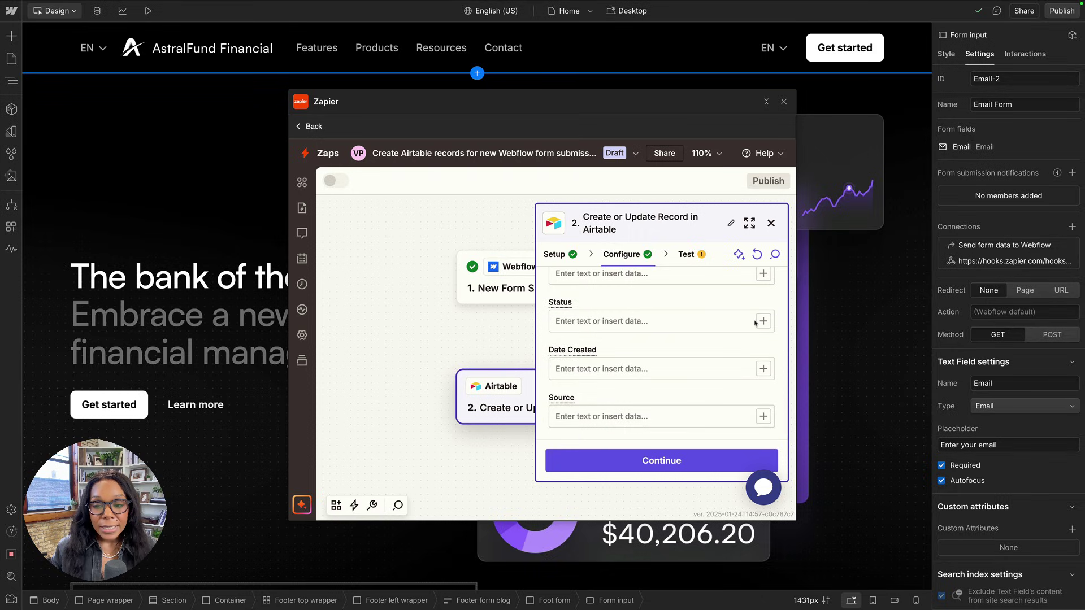
left_click(733, 323)
type("N")
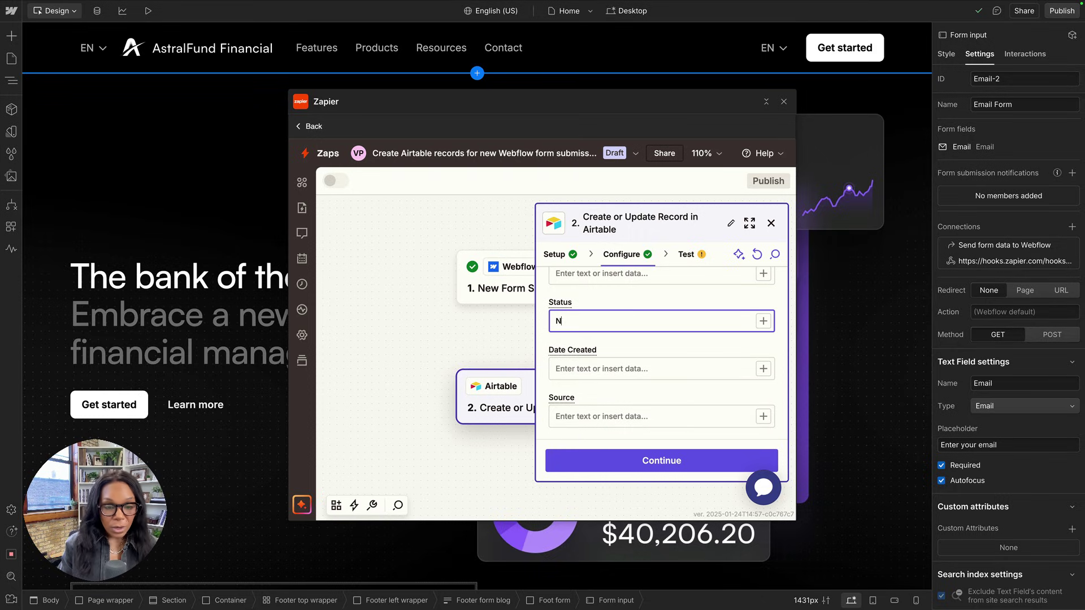
type("ew")
scroll(703, 361, "down", 1)
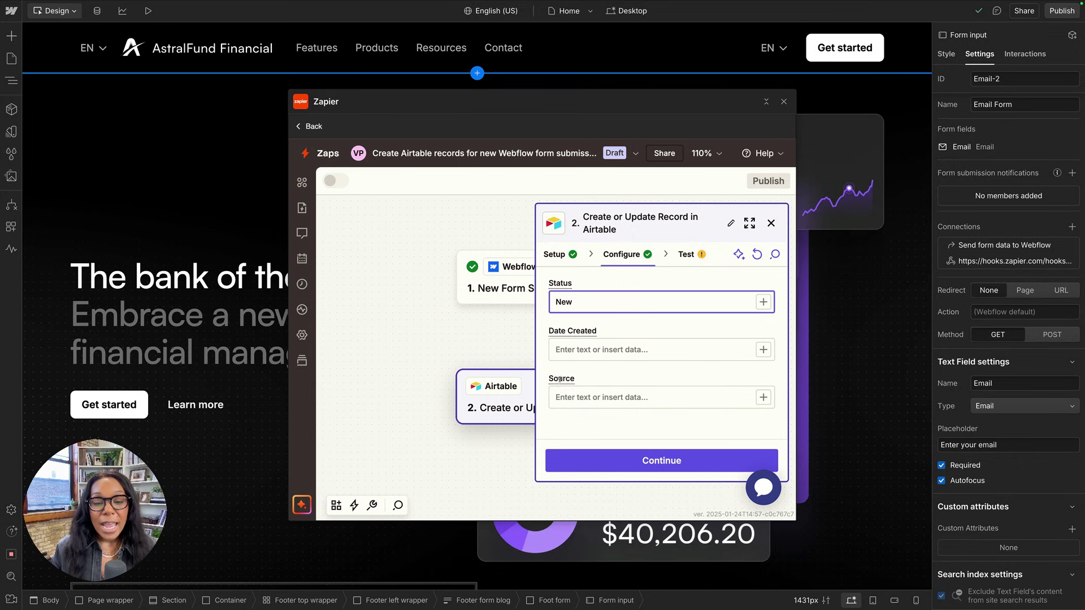
left_click(763, 397)
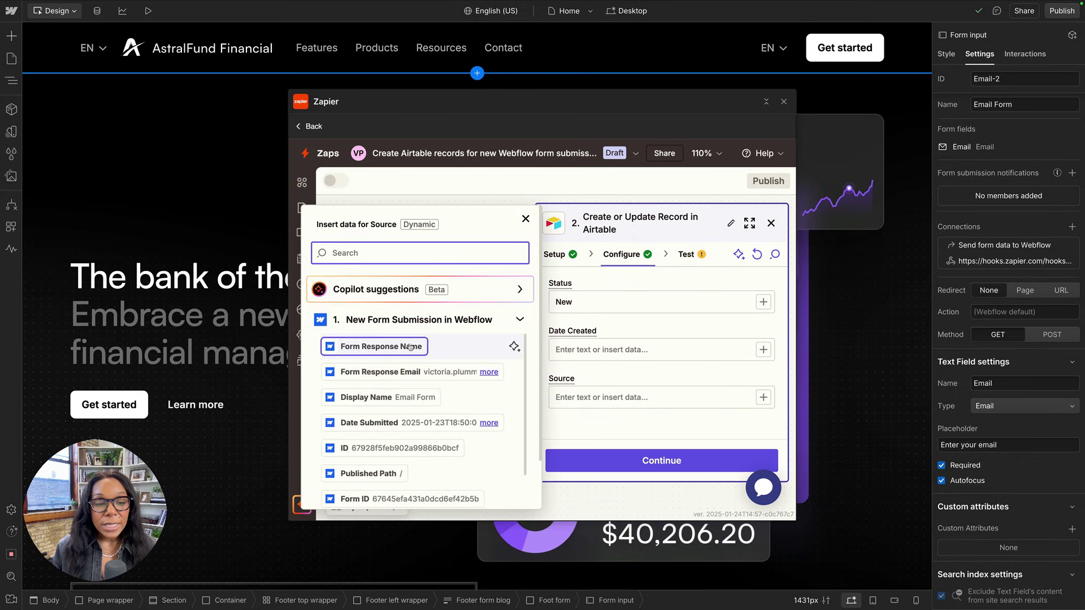
scroll(410, 414, "down", 2)
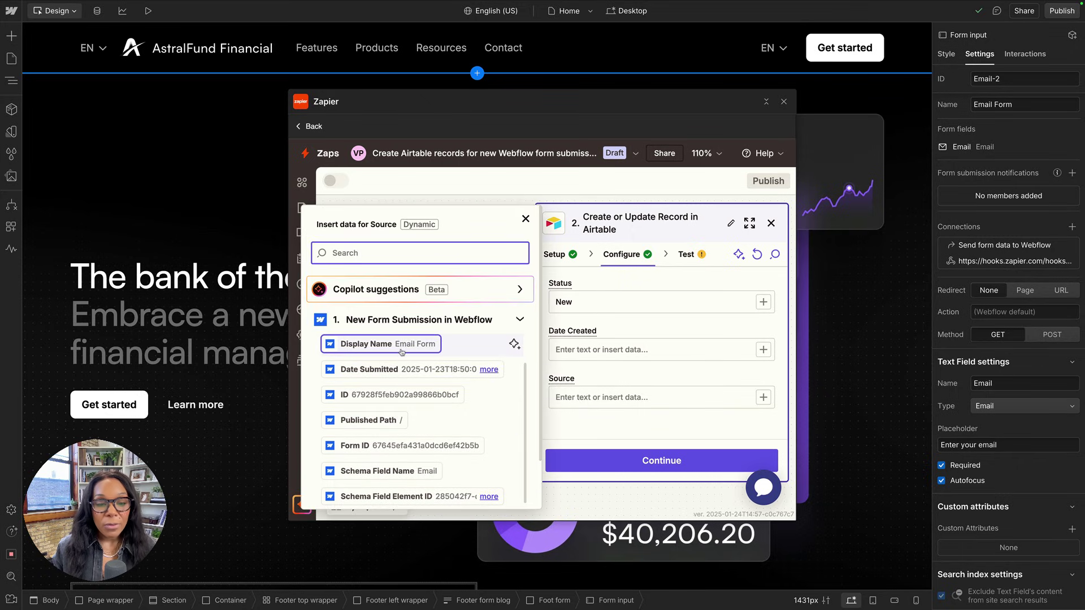
left_click(390, 345)
Test the Airtable step, confirm the new record in Leads, and publish the Zap.
left_click(633, 460)
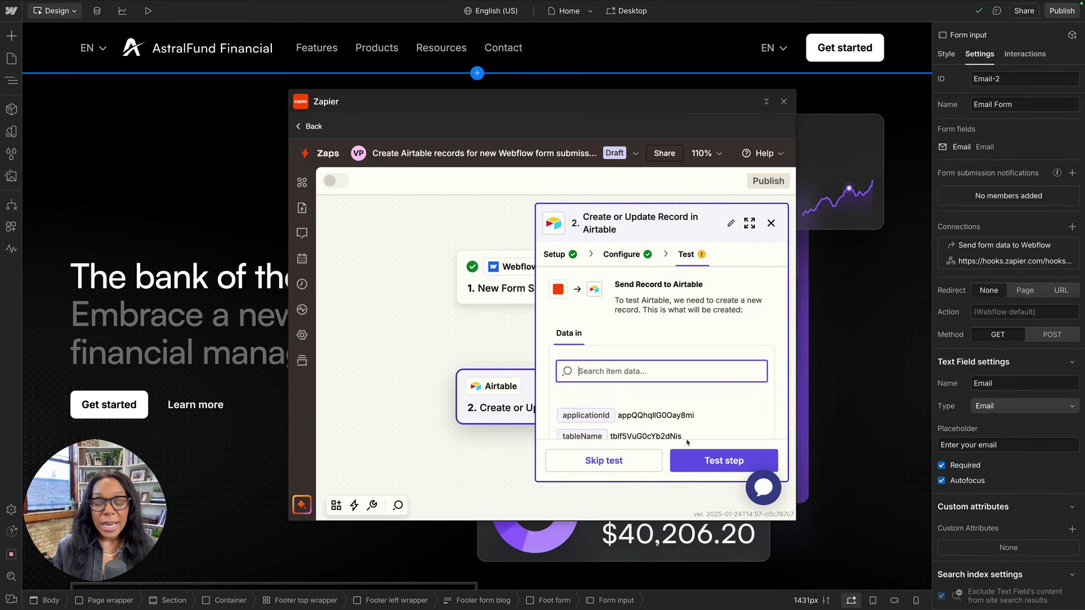
left_click(692, 457)
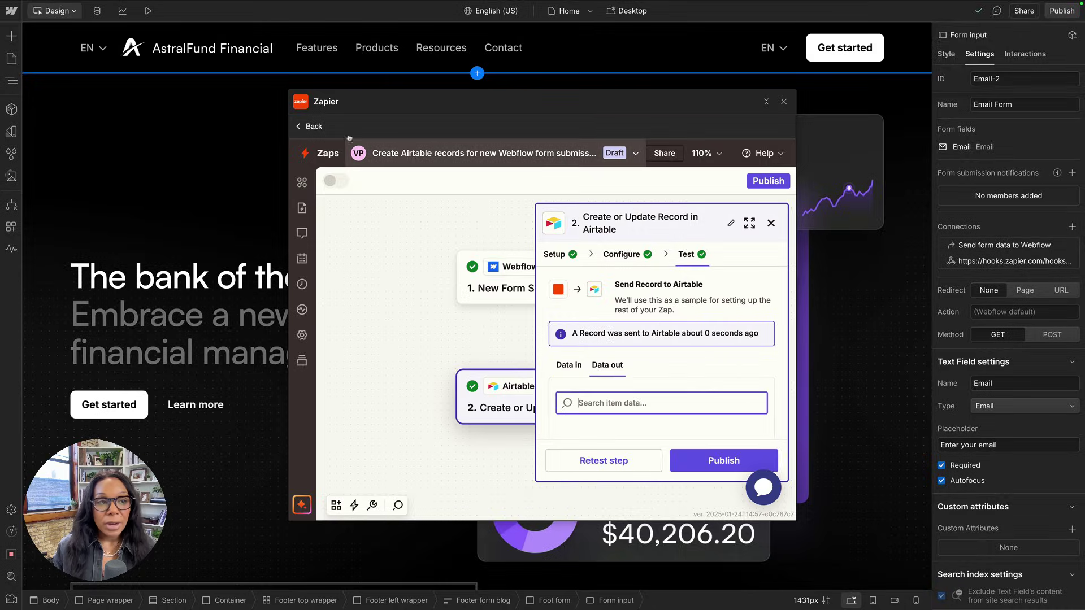
left_click(156, 19)
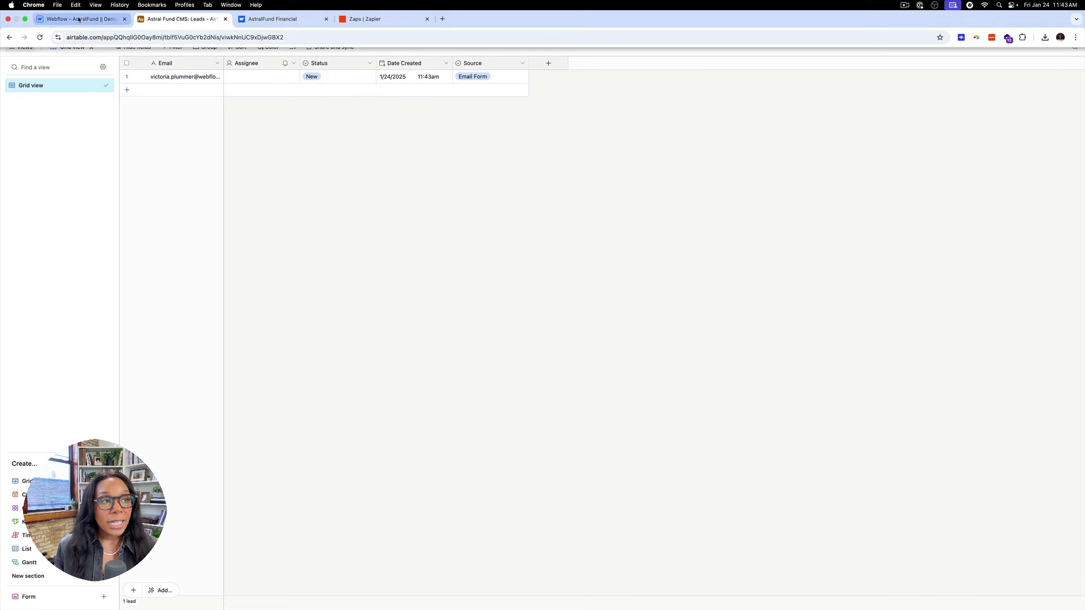
left_click(85, 18)
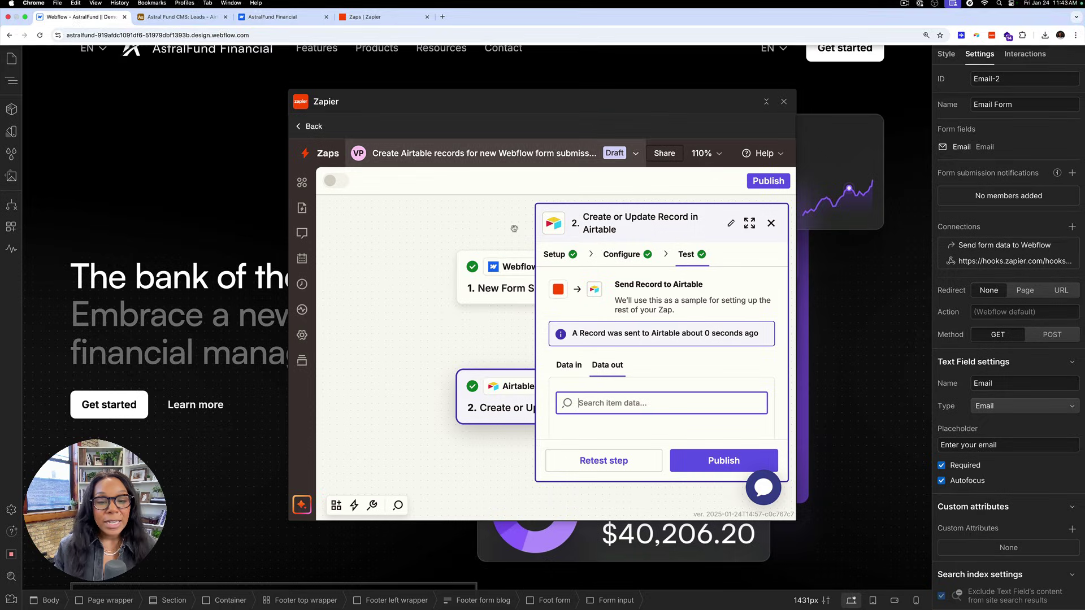
left_click(674, 463)
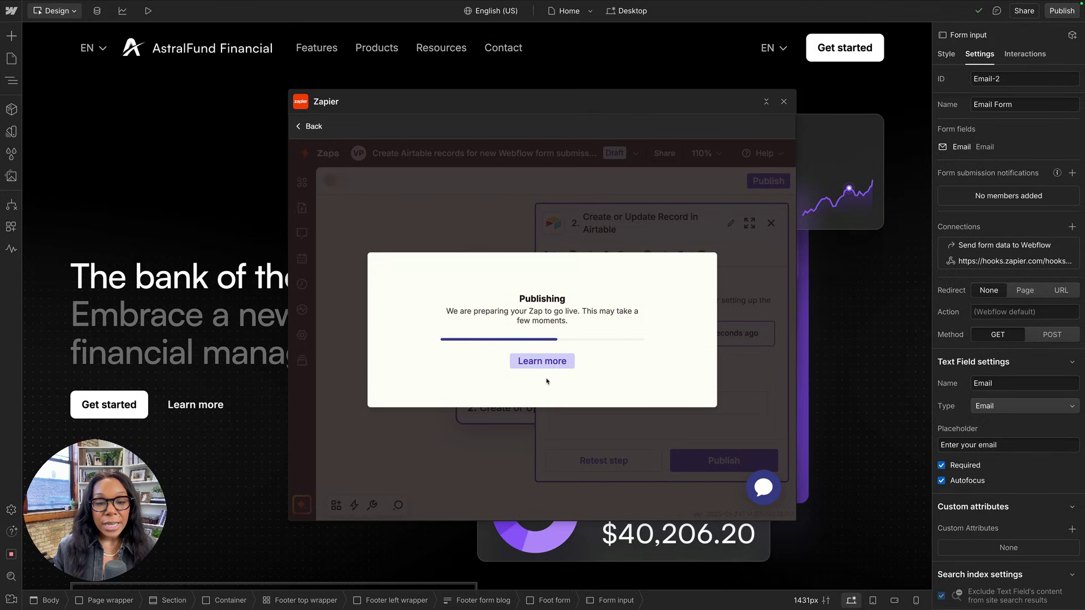
left_click(288, 20)
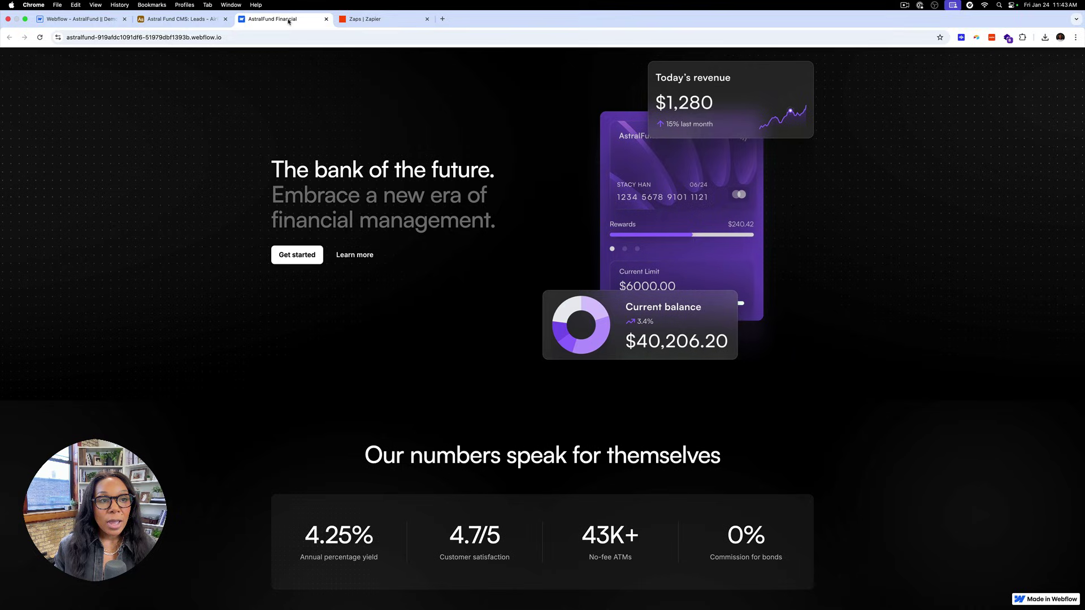
scroll(378, 268, "down", 20)
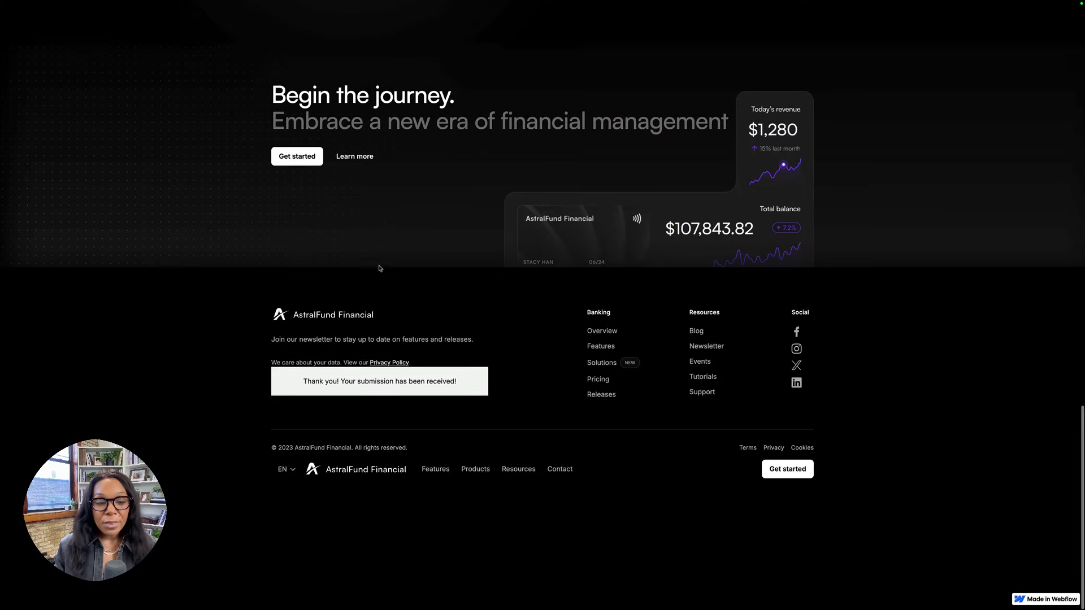
scroll(380, 269, "up", 2)
key("super+r")
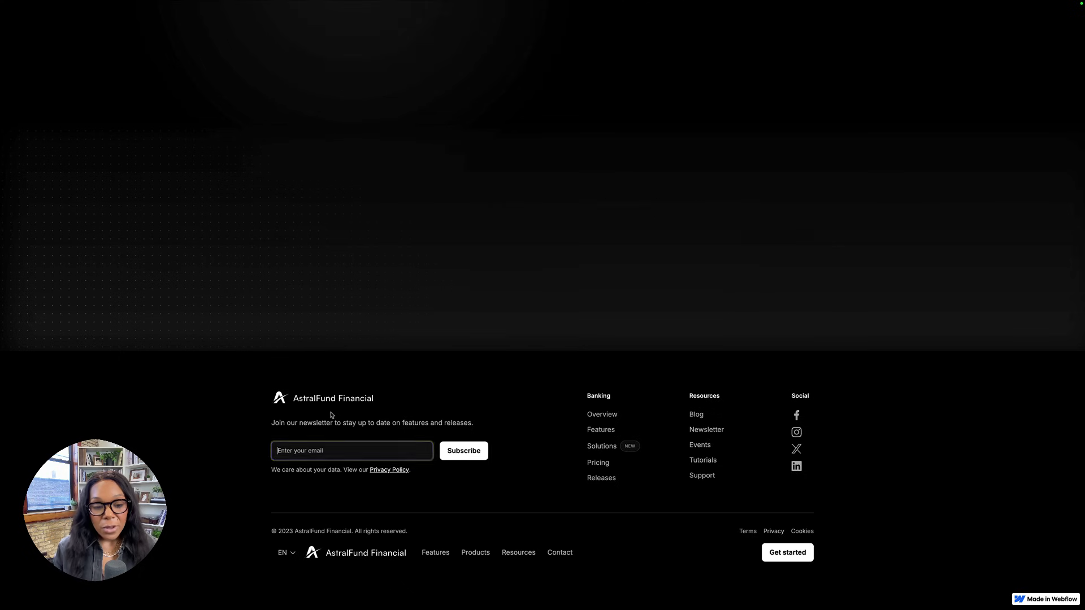
left_click(306, 451)
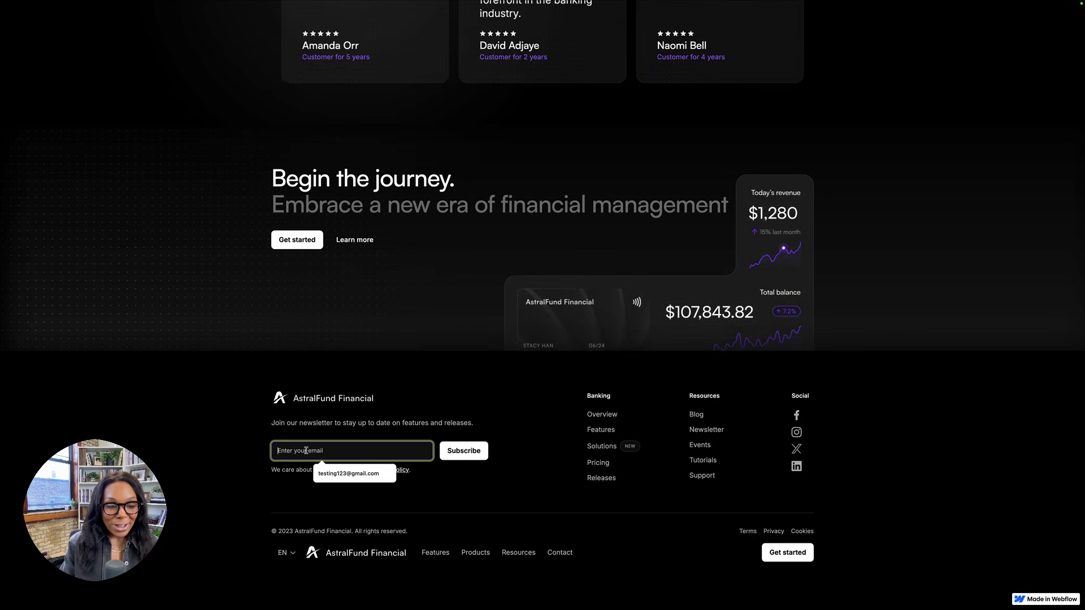
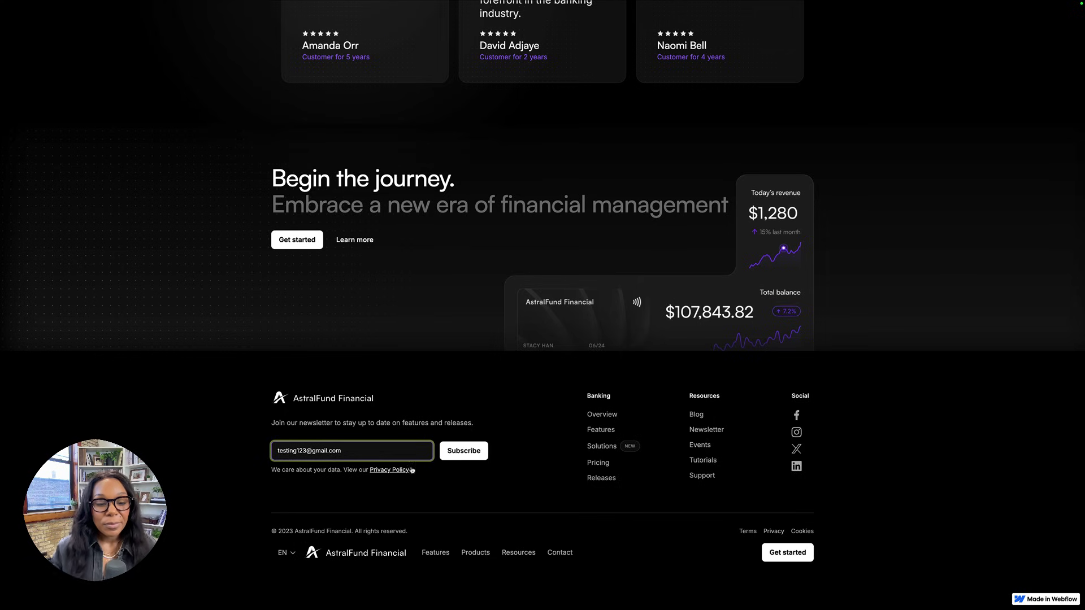
left_click(452, 456)
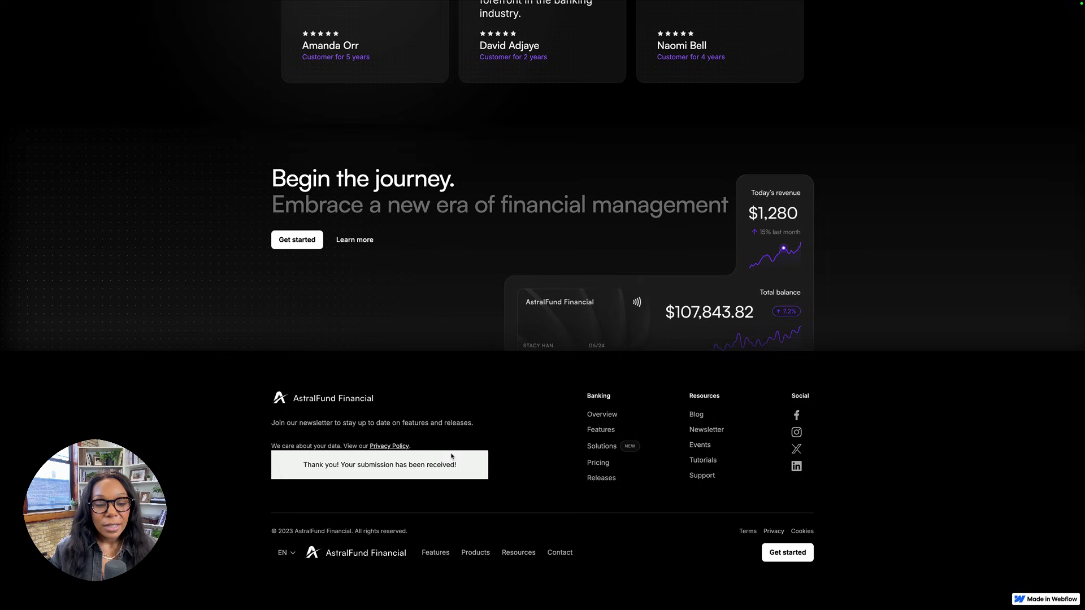
scroll(277, 321, "up", 15)
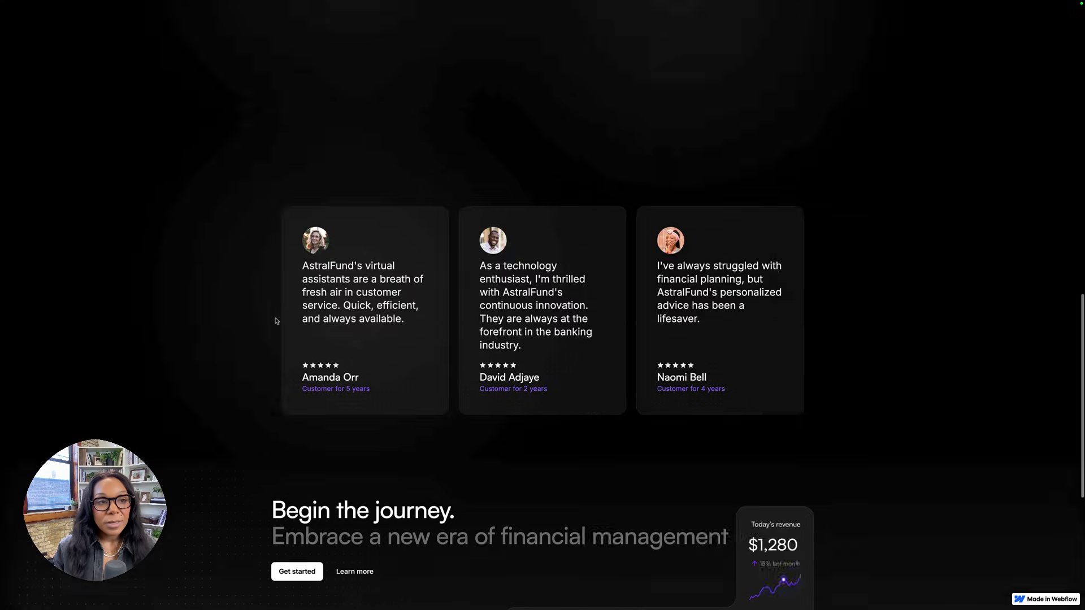
scroll(277, 321, "up", 5)
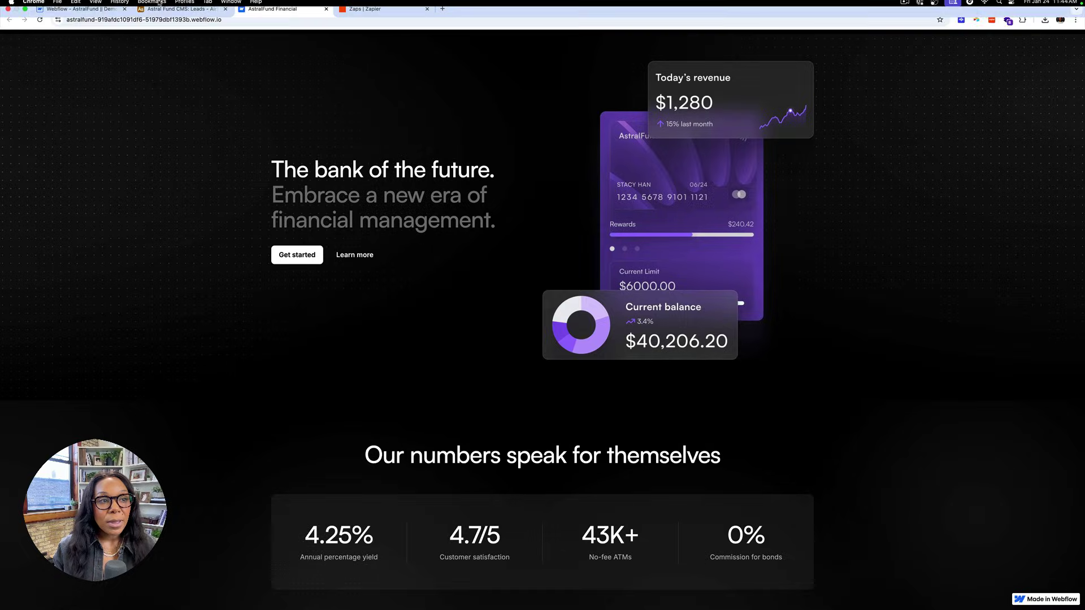
Assign a team member to the second lead in Airtable's Leads table, then return to Webflow.
left_click(145, 21)
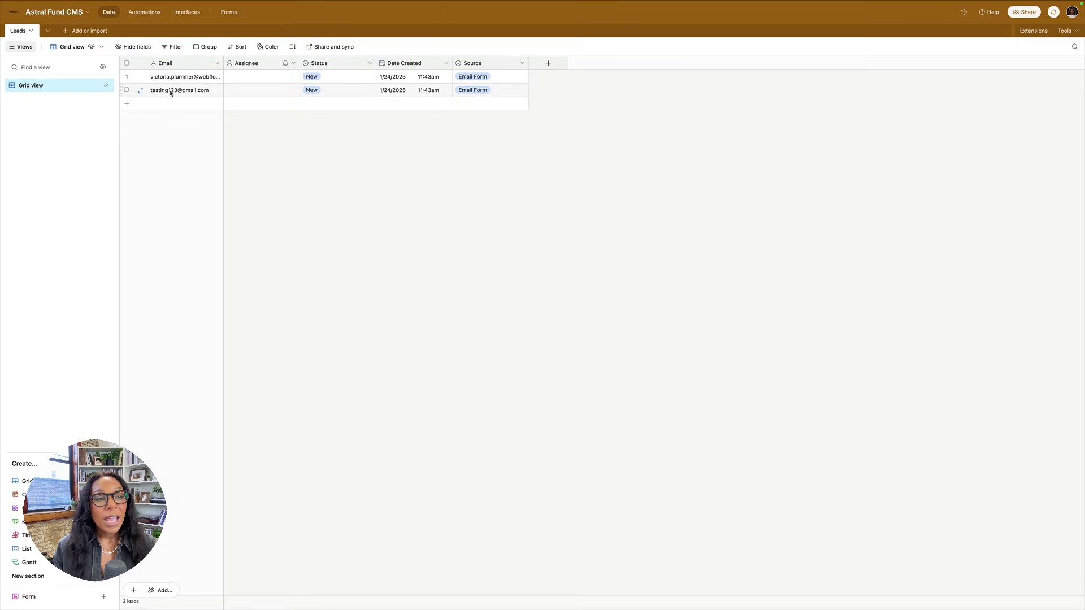
left_click(278, 90)
left_click(279, 90)
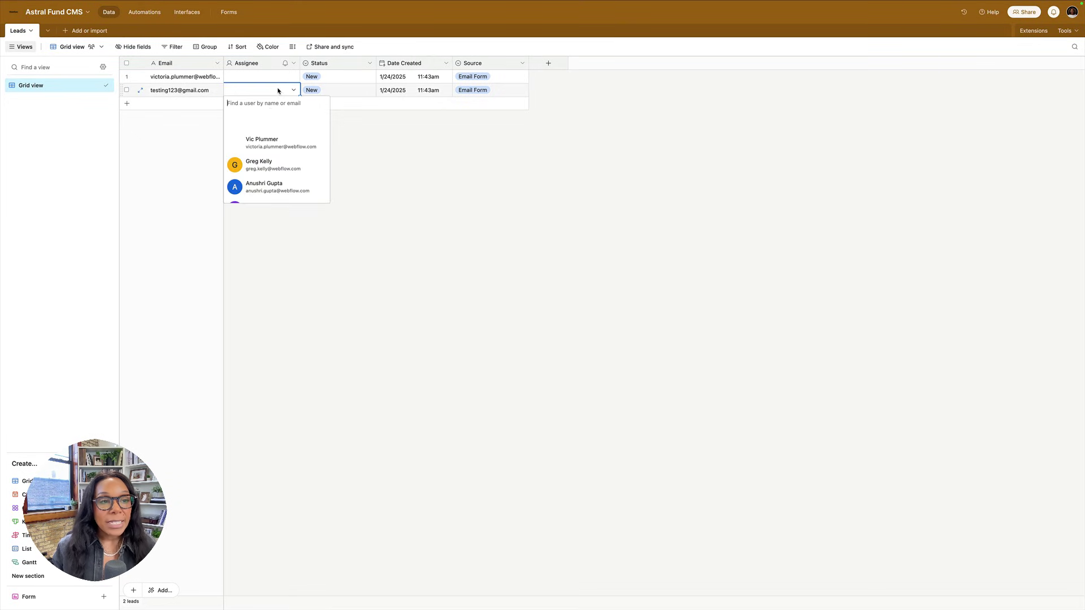
left_click(249, 141)
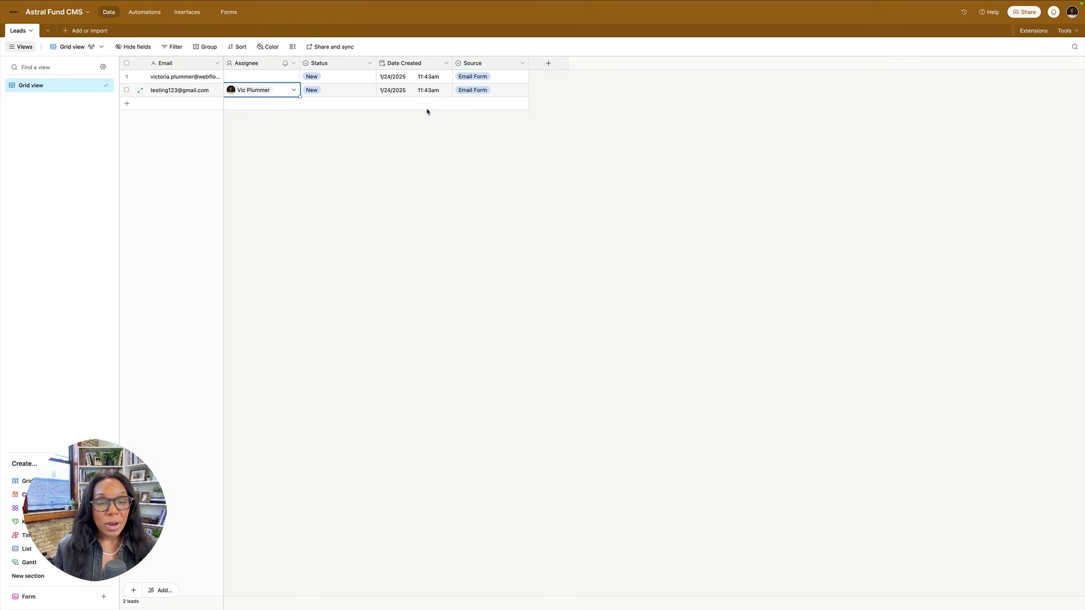
left_click(85, 17)
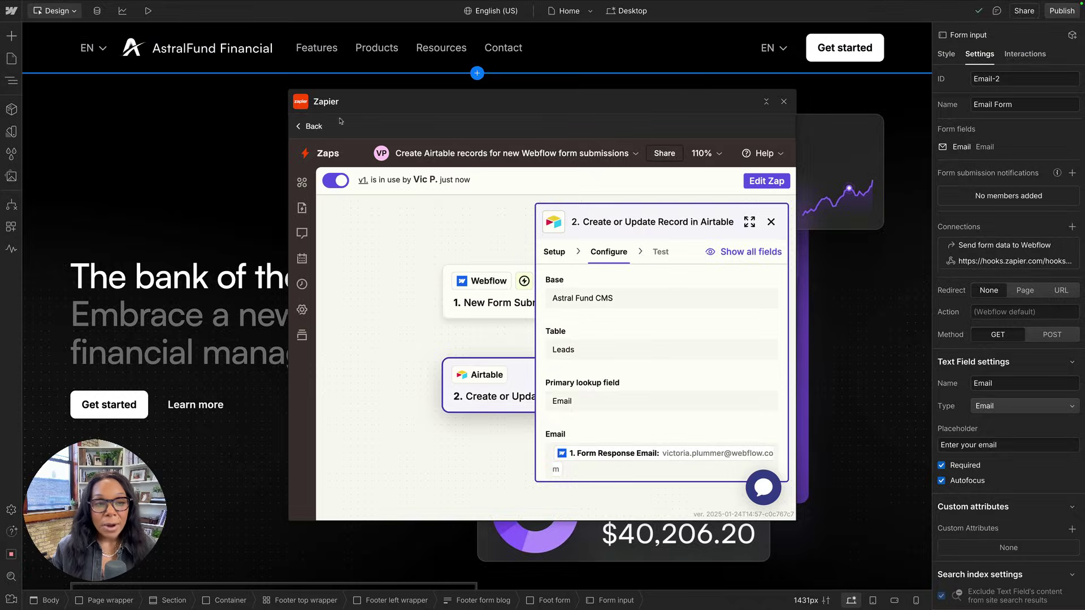
Back out of the Zap editor to Zapier's My Zaps list.
left_click(316, 127)
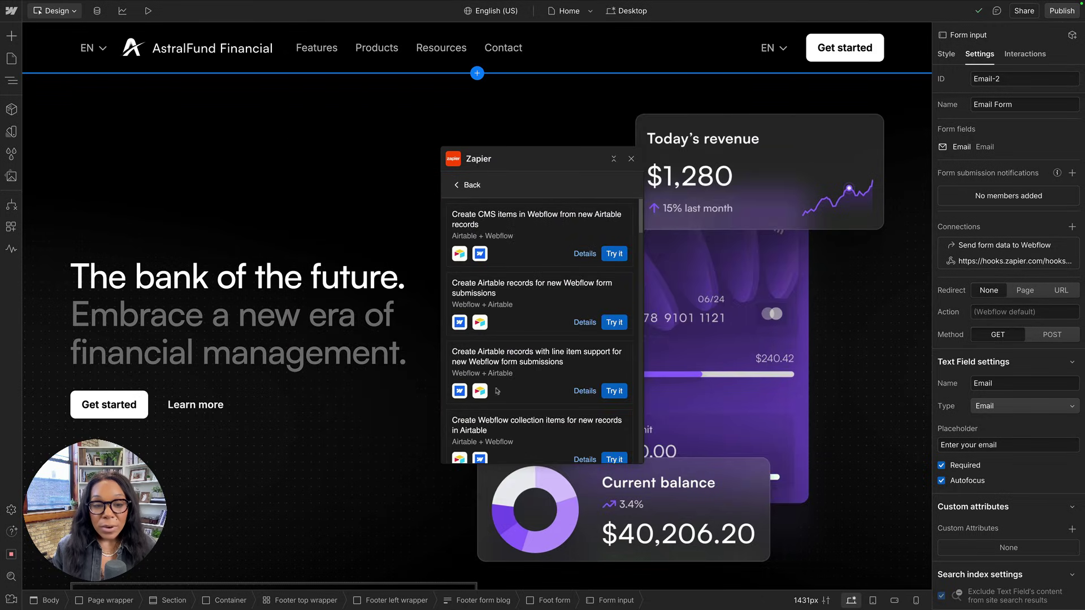
left_click(482, 185)
left_click(517, 187)
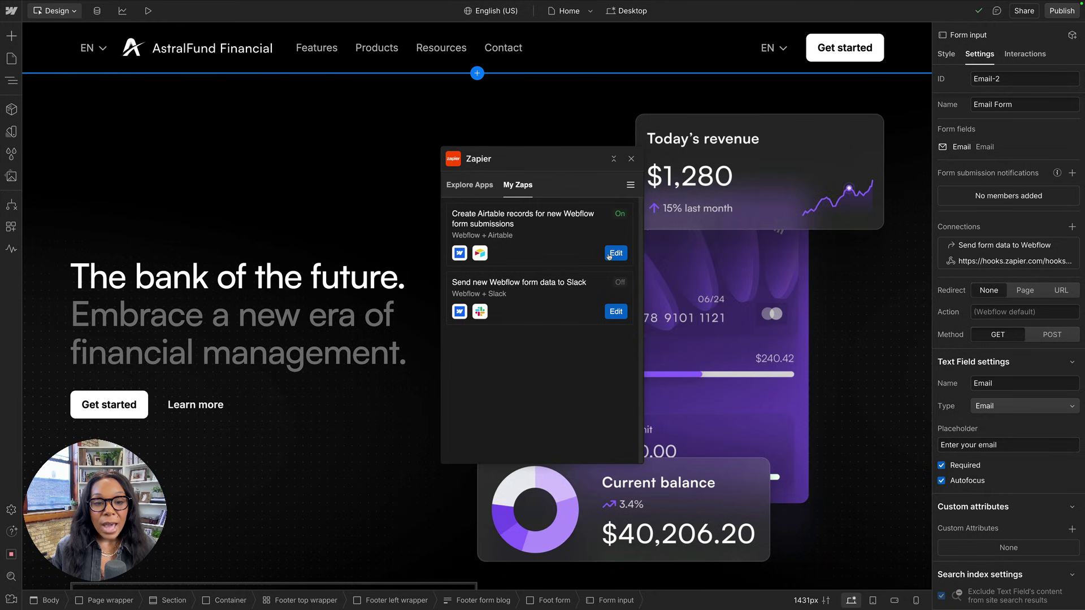
Open a draft edit of the Airtable-records Zap to review its two steps, then go back.
left_click(616, 254)
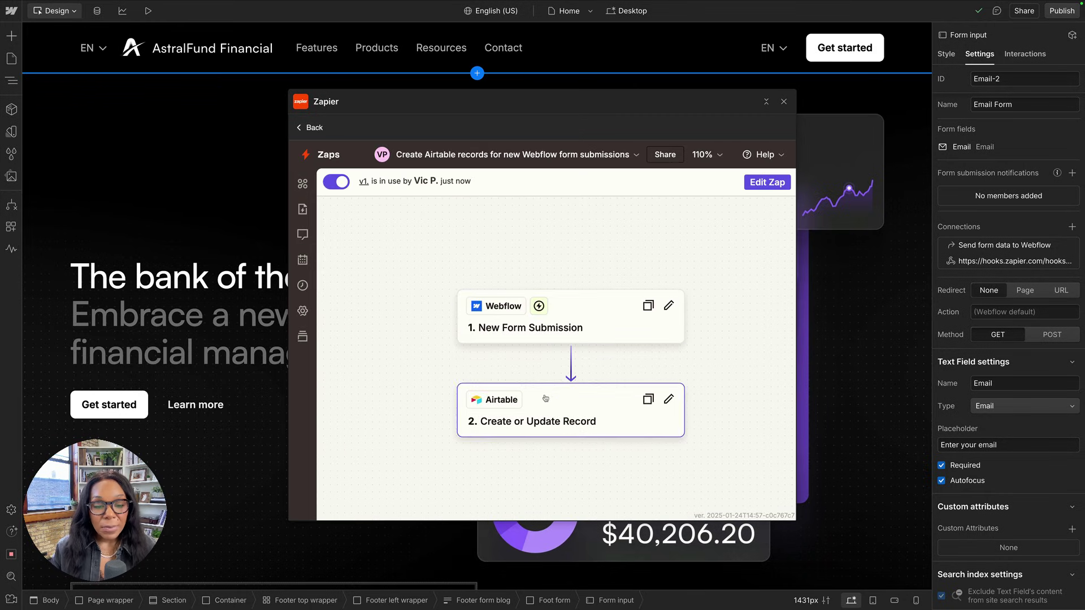
scroll(546, 399, "down", 1)
scroll(564, 328, "up", 1)
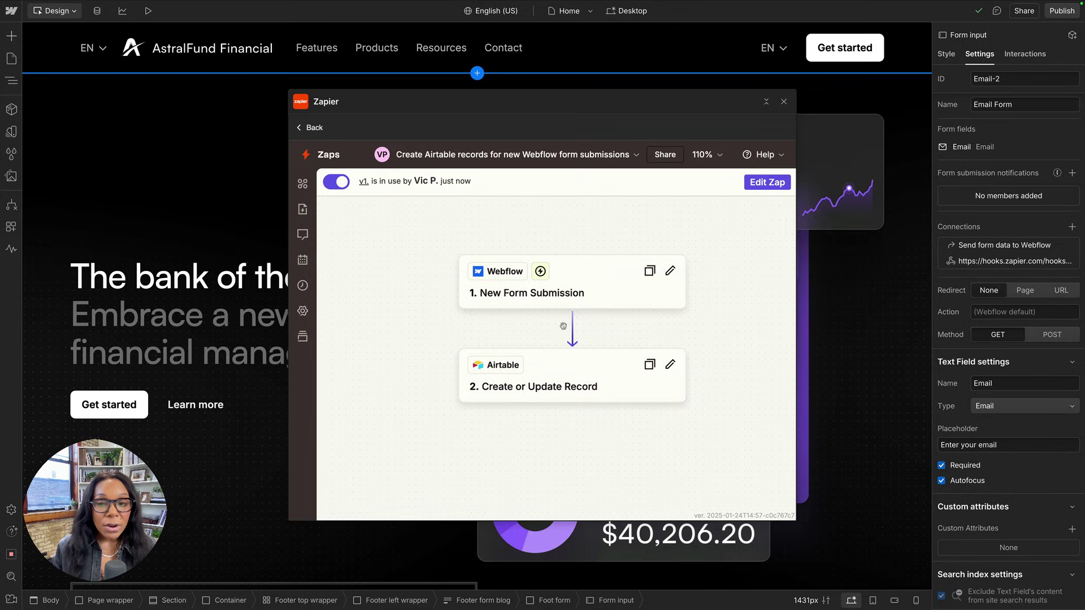
left_click(766, 182)
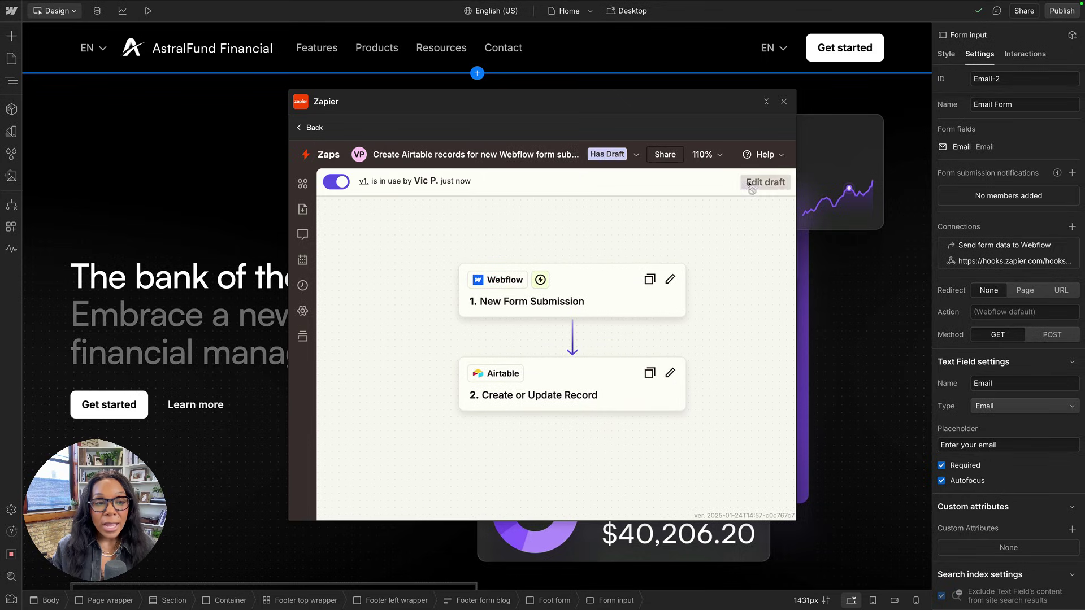
scroll(248, 339, "down", 1)
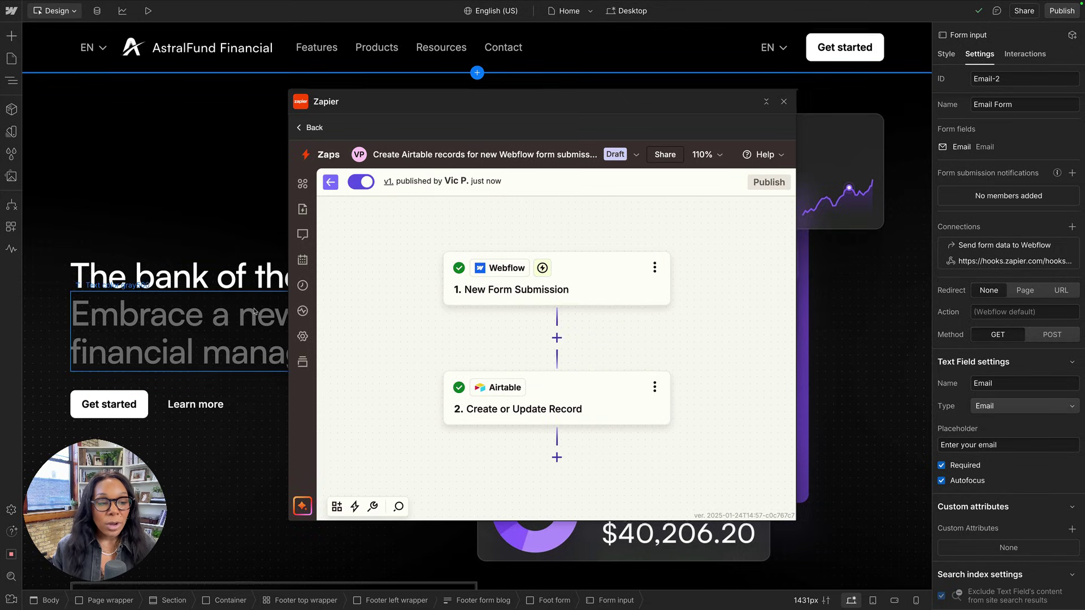
scroll(242, 379, "down", 20)
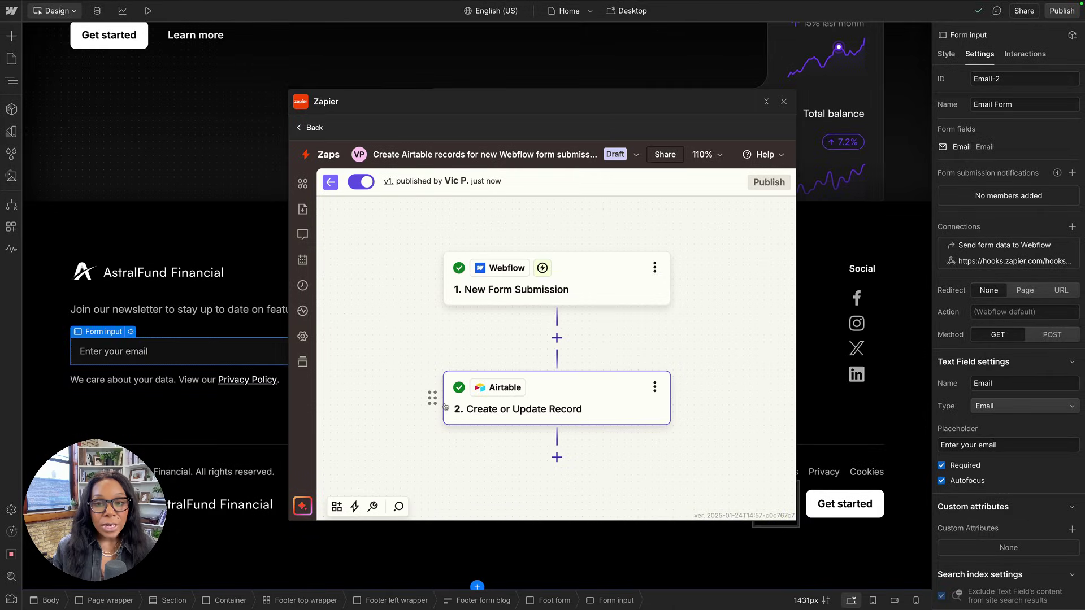
left_click(308, 127)
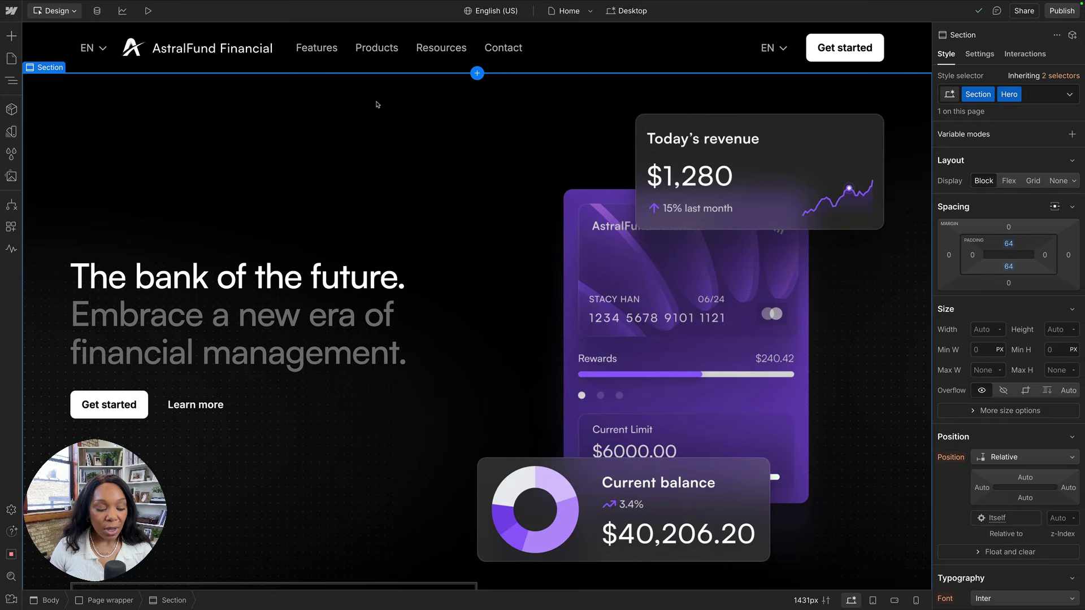
Search installed apps for 'local' and launch the Localazy app.
key("e")
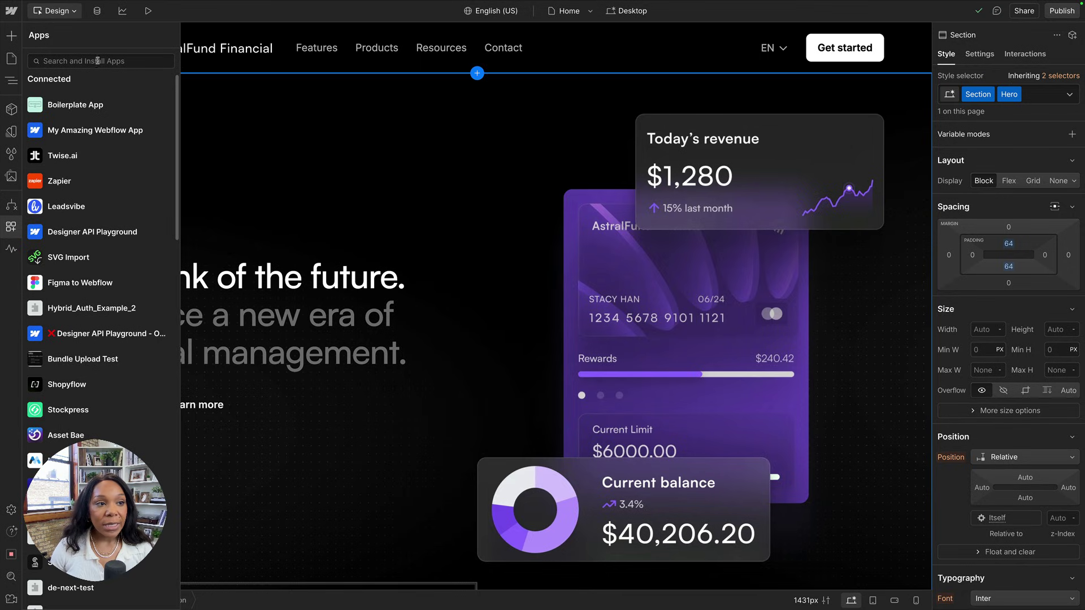
left_click(97, 60)
type("local")
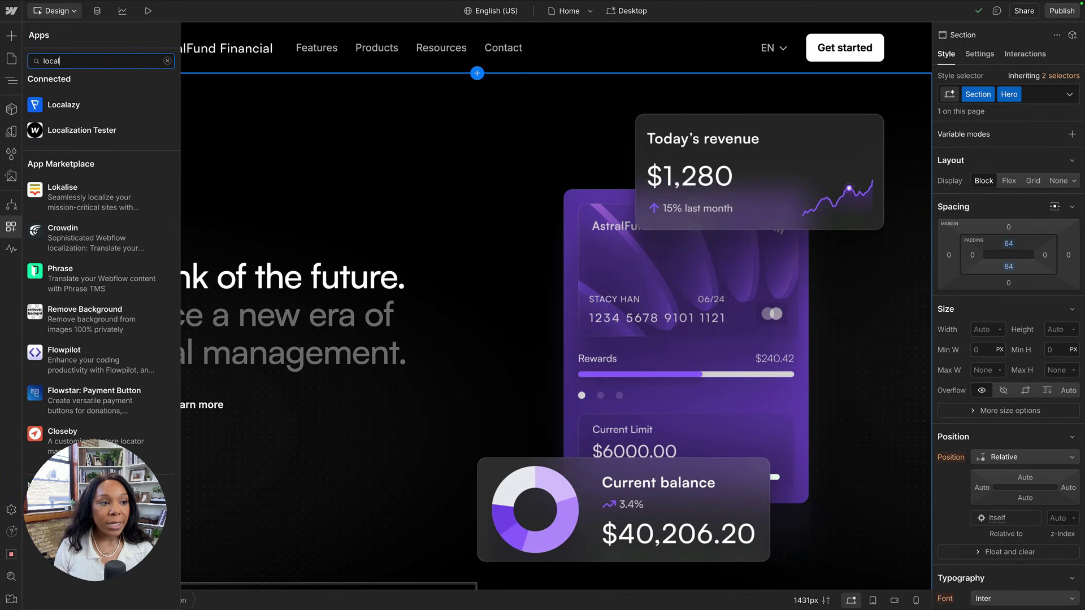
left_click(120, 99)
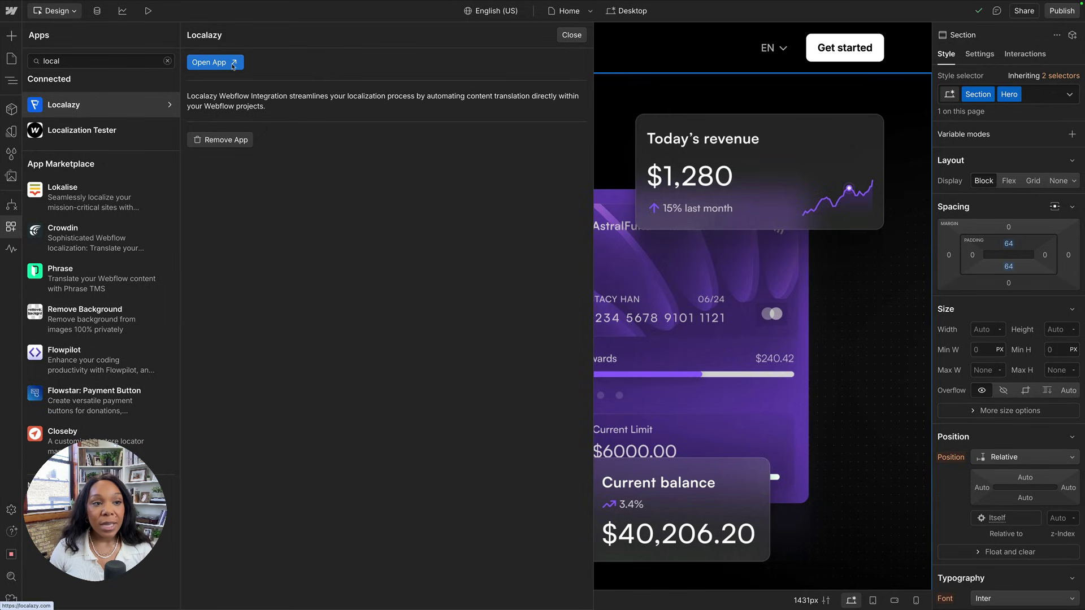
left_click(232, 64)
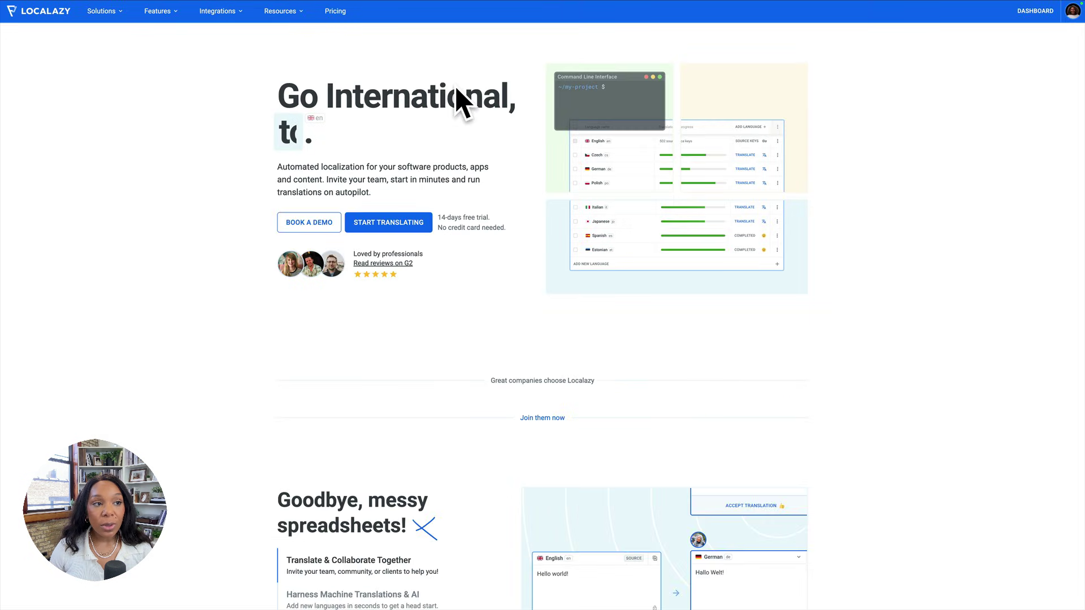
Create the 'Astral Fund || Demo' Localazy project and install its Webflow integration.
left_click(1072, 12)
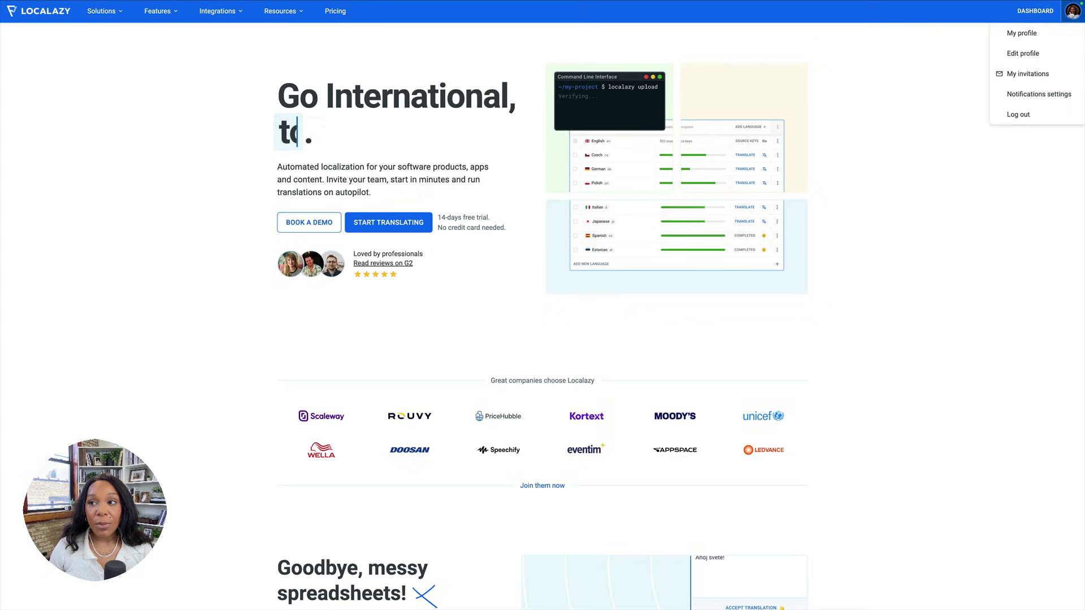
left_click(1035, 20)
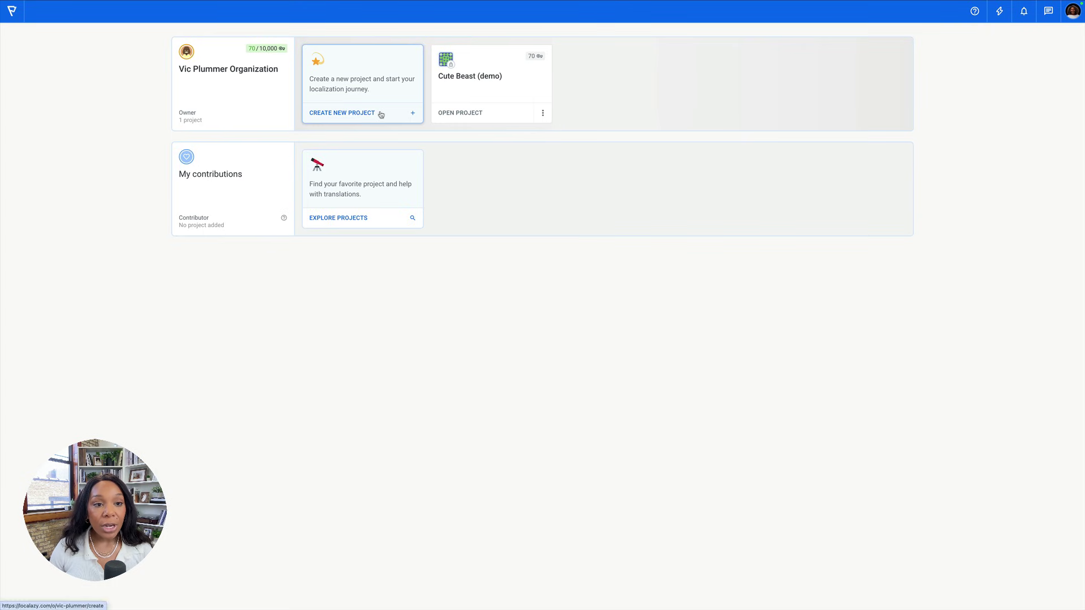
left_click(381, 115)
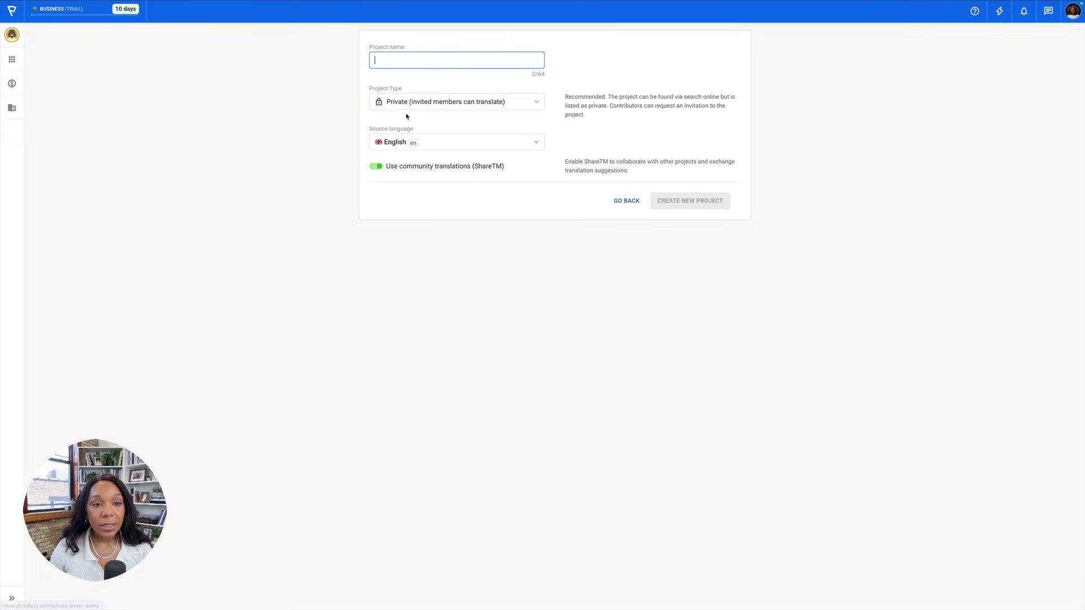
type("Astral")
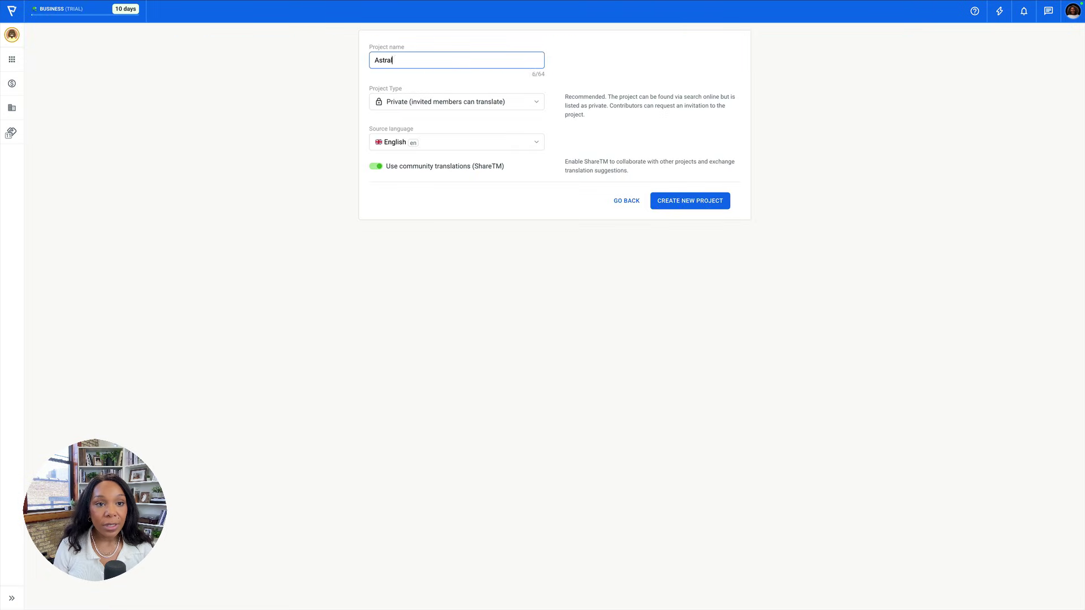
type(" Fund Demo")
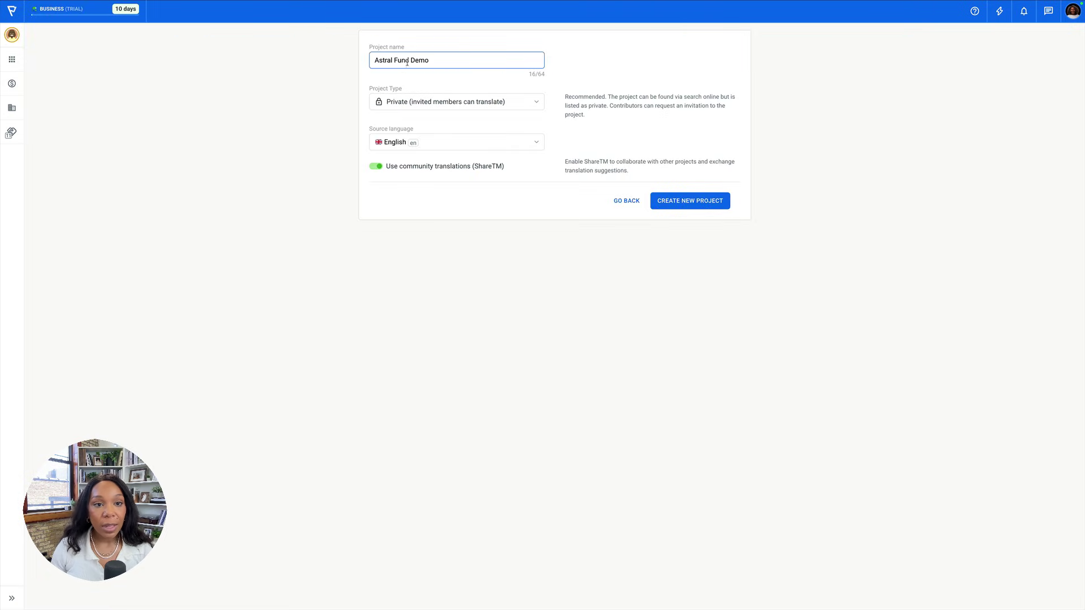
left_click(410, 60)
type("||")
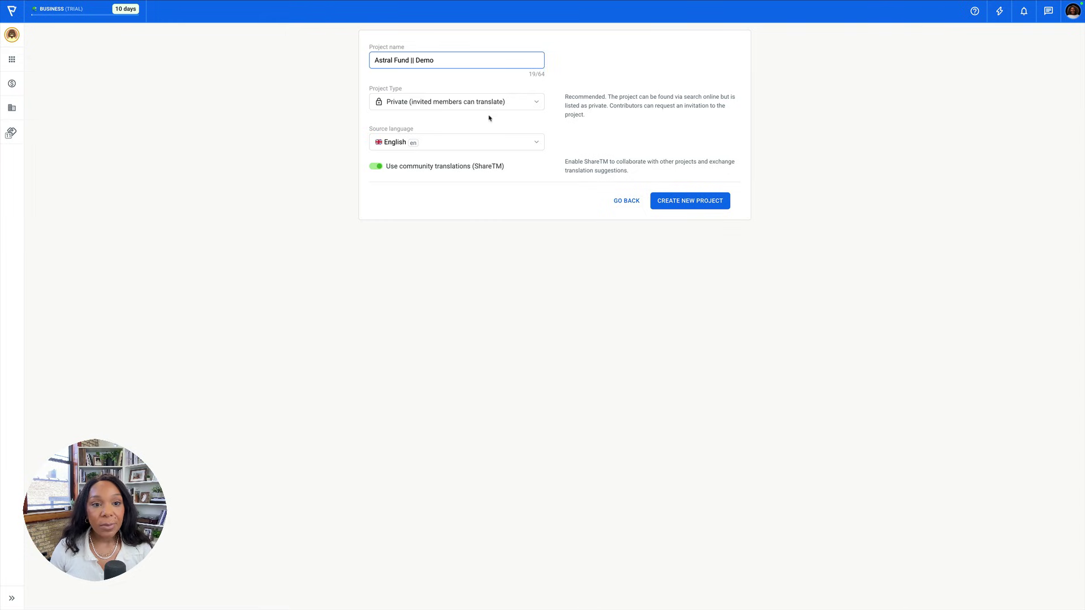
left_click(672, 197)
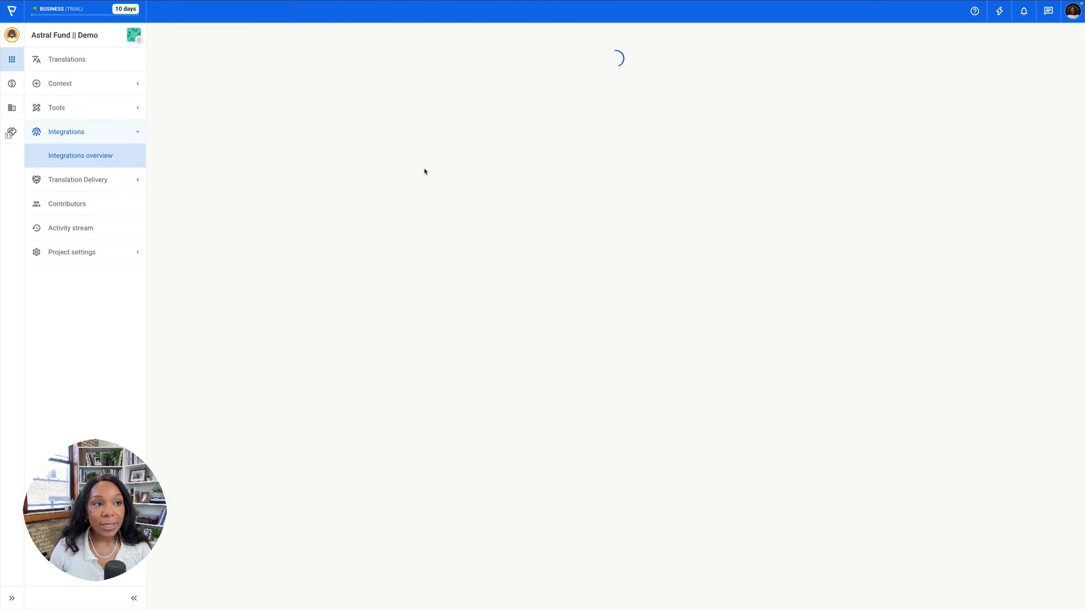
mouse_move(132, 14)
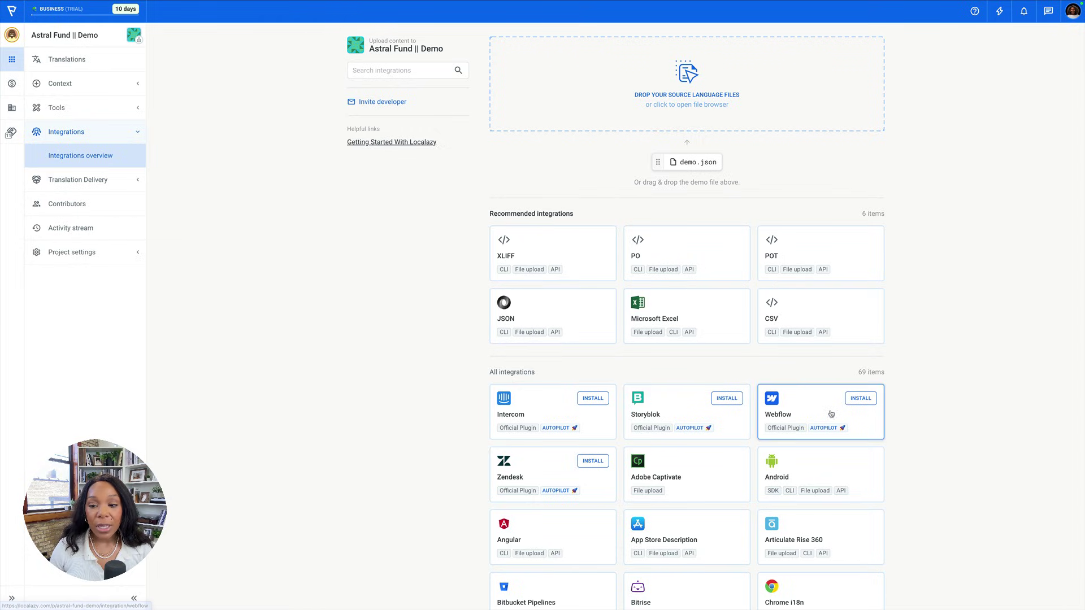
left_click(859, 399)
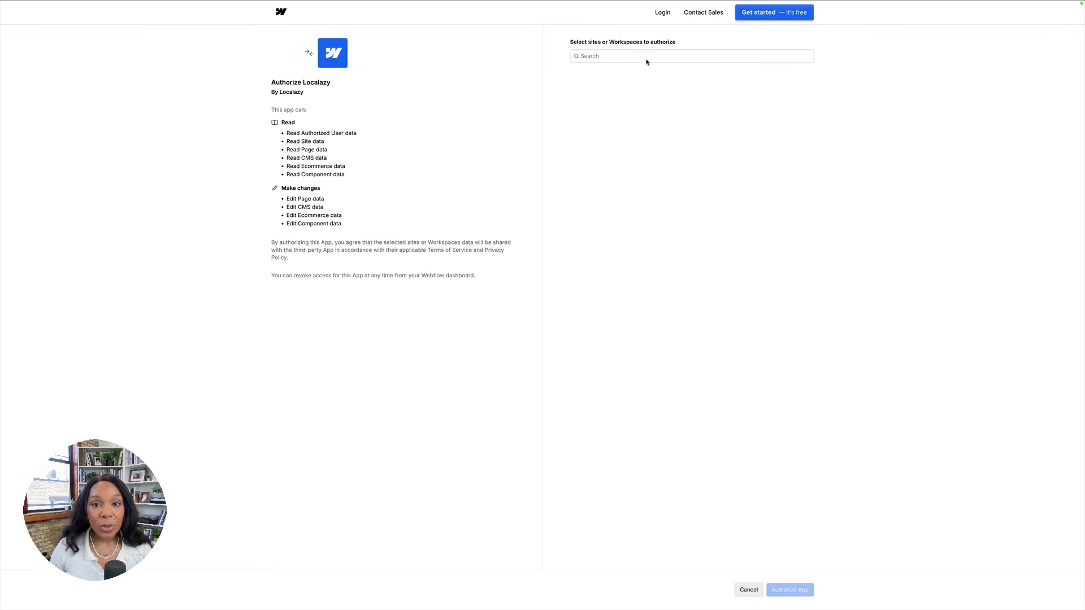
Review the Read (Site, CMS, Ecommerce, Component) and four edit permissions Localazy requests.
left_click_drag(278, 131, 360, 186)
left_click(291, 132)
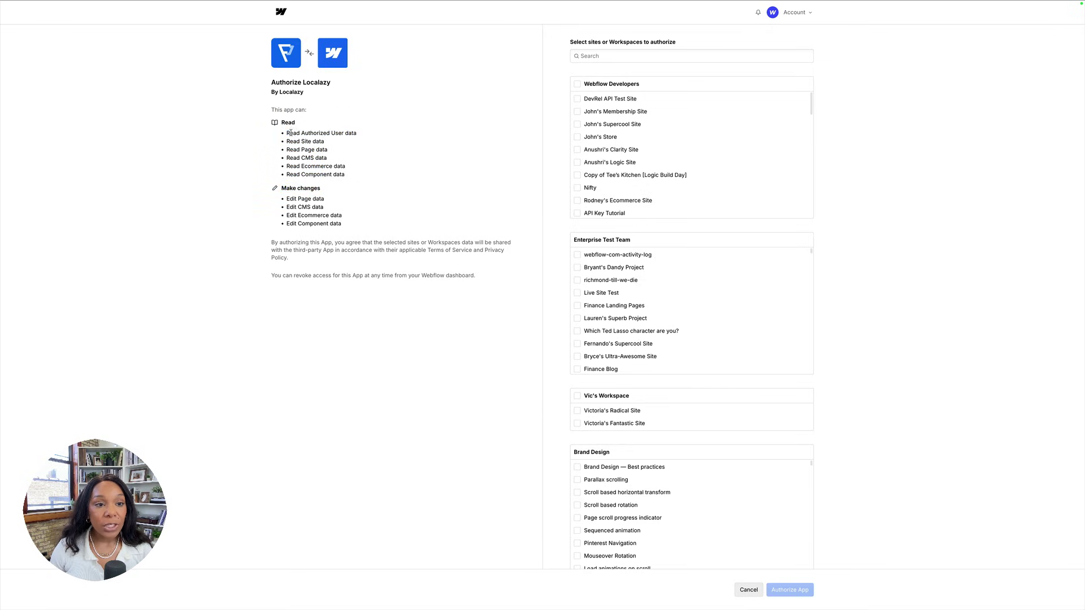
left_click_drag(297, 143, 333, 146)
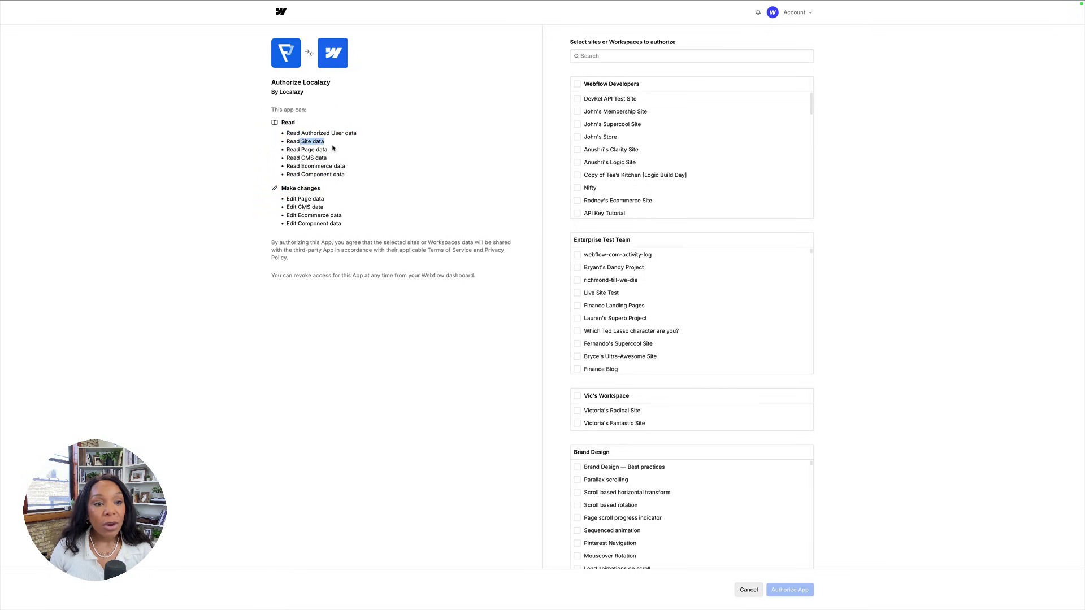
left_click(319, 156)
triple_click(318, 158)
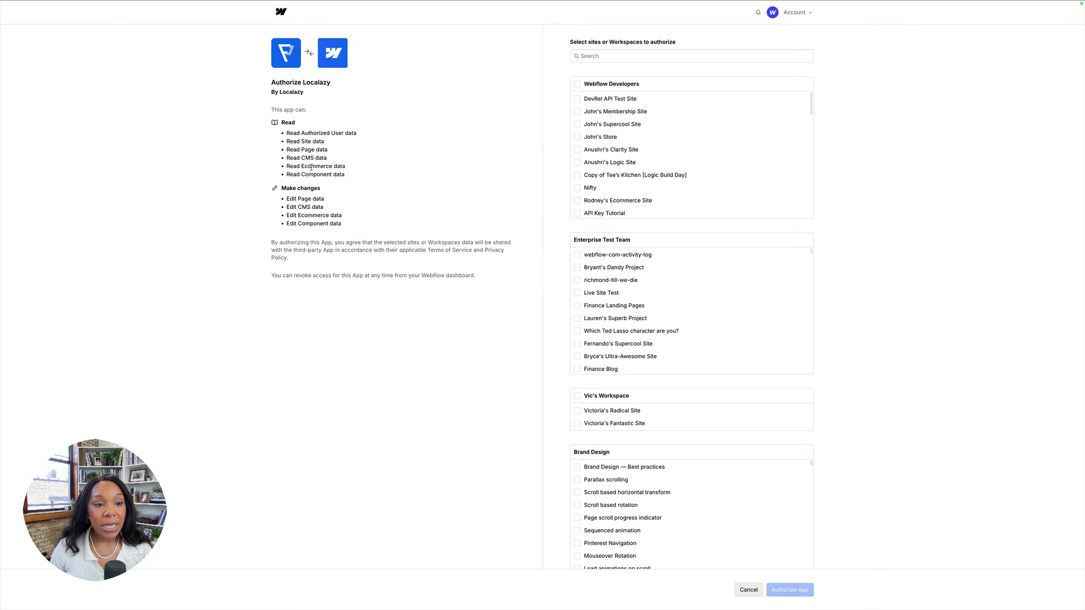
double_click(312, 167)
triple_click(305, 175)
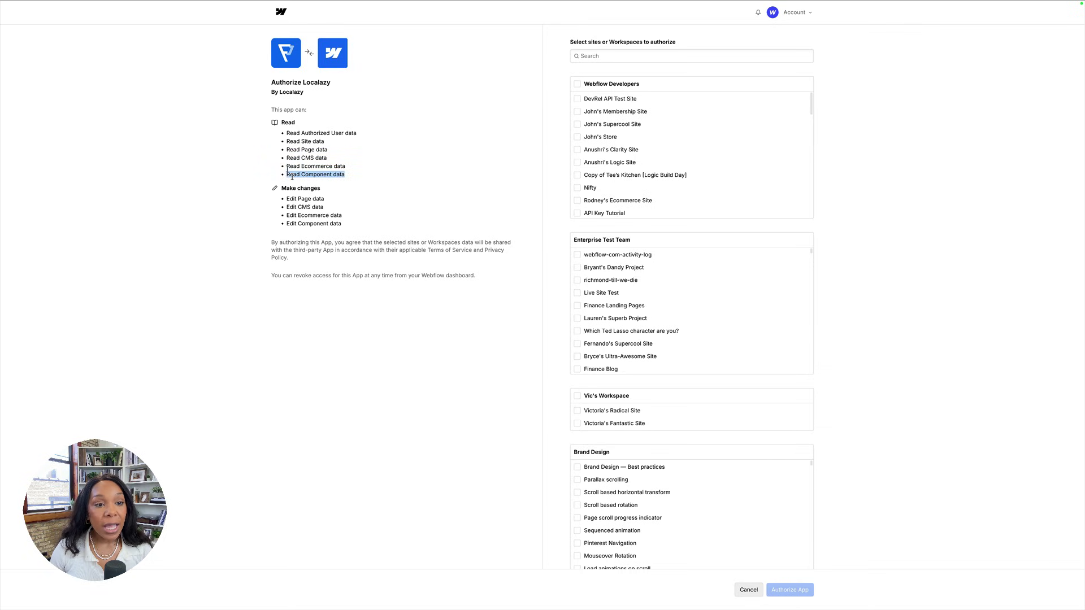
left_click_drag(286, 196, 342, 228)
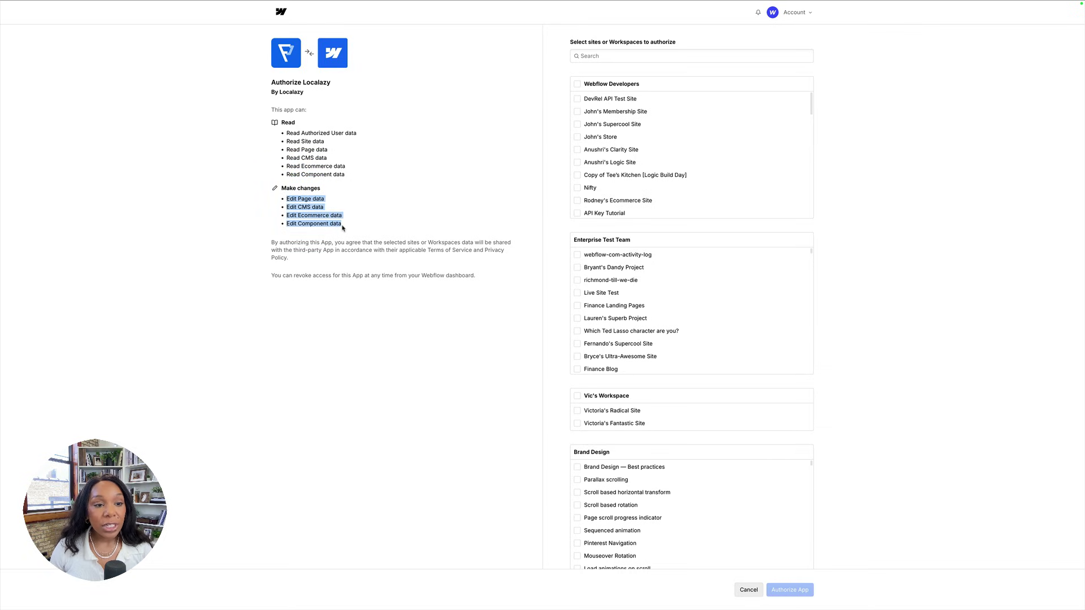
left_click(321, 215)
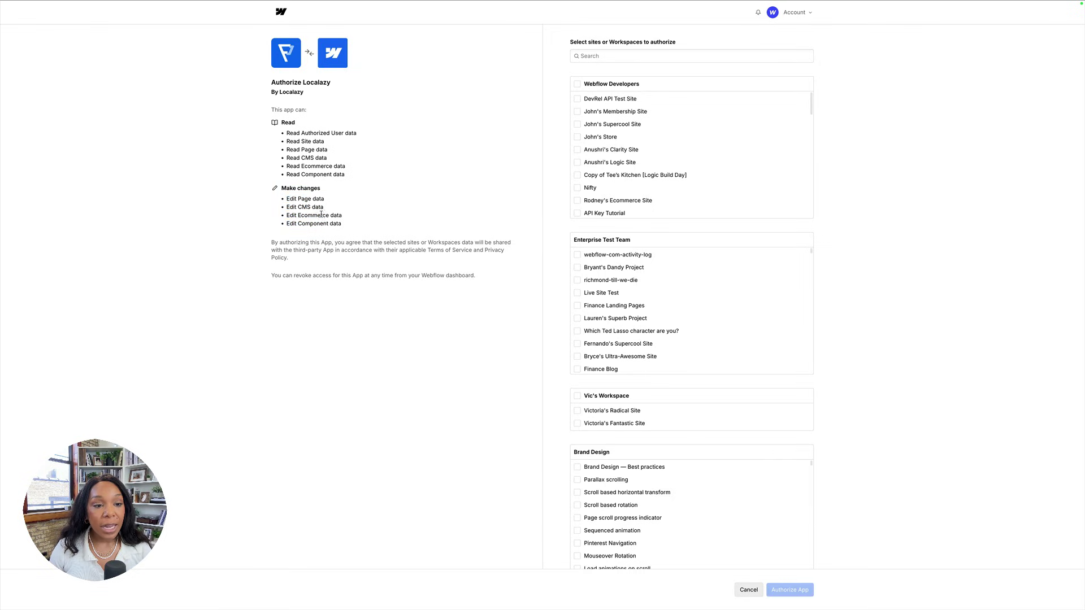
left_click_drag(348, 230, 291, 197)
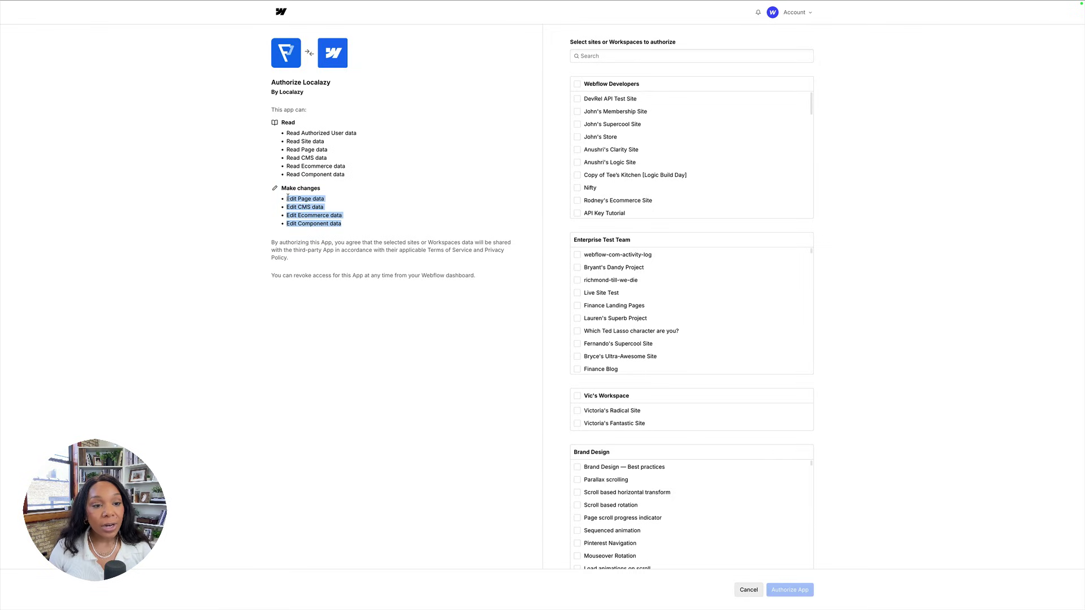
Search the site list for 'astr' and select AstralFund || Demo.
left_click(685, 58)
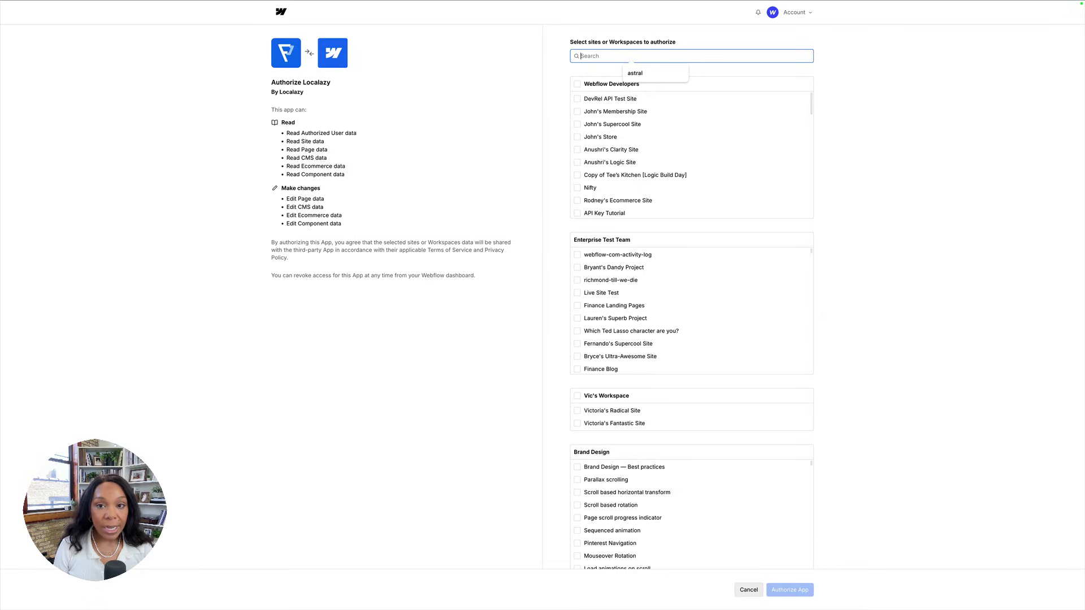
type("astral")
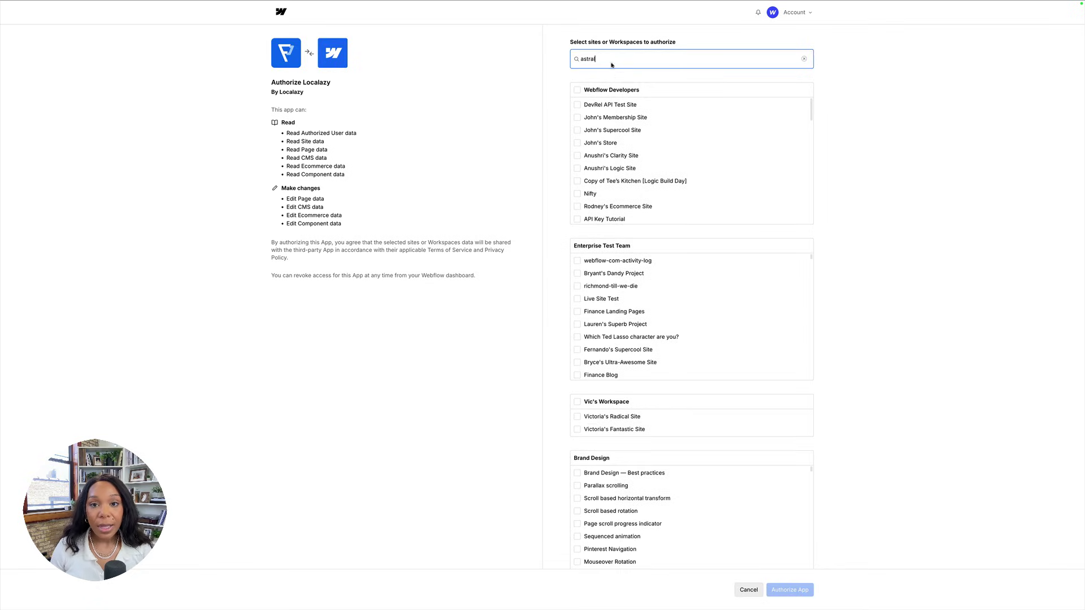
left_click(614, 119)
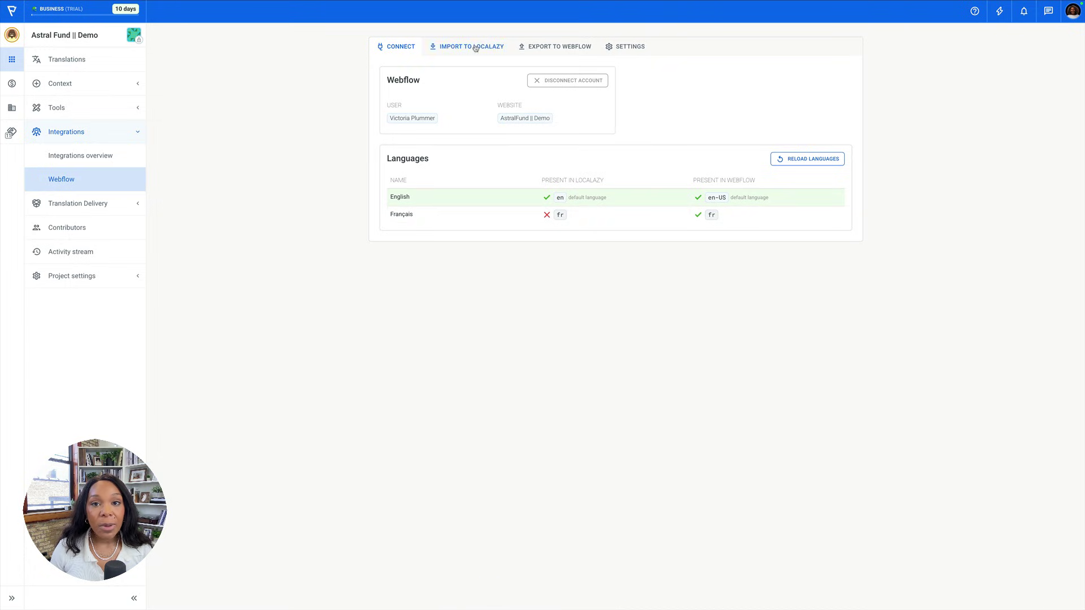
Check the integration's Settings tab for 'Import existing translations', then return to Connect.
left_click(610, 47)
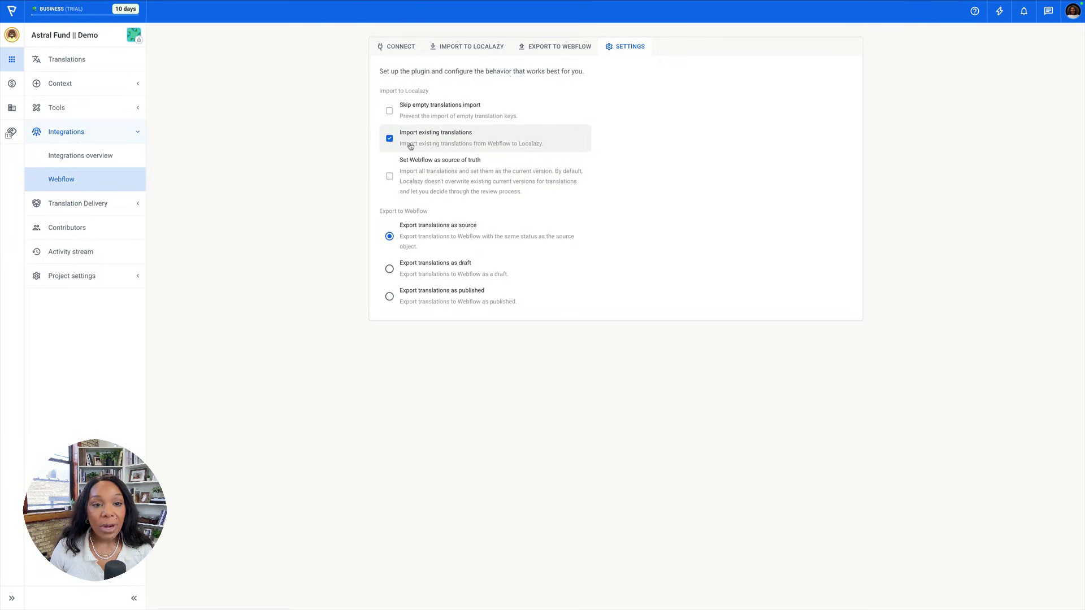
left_click(402, 48)
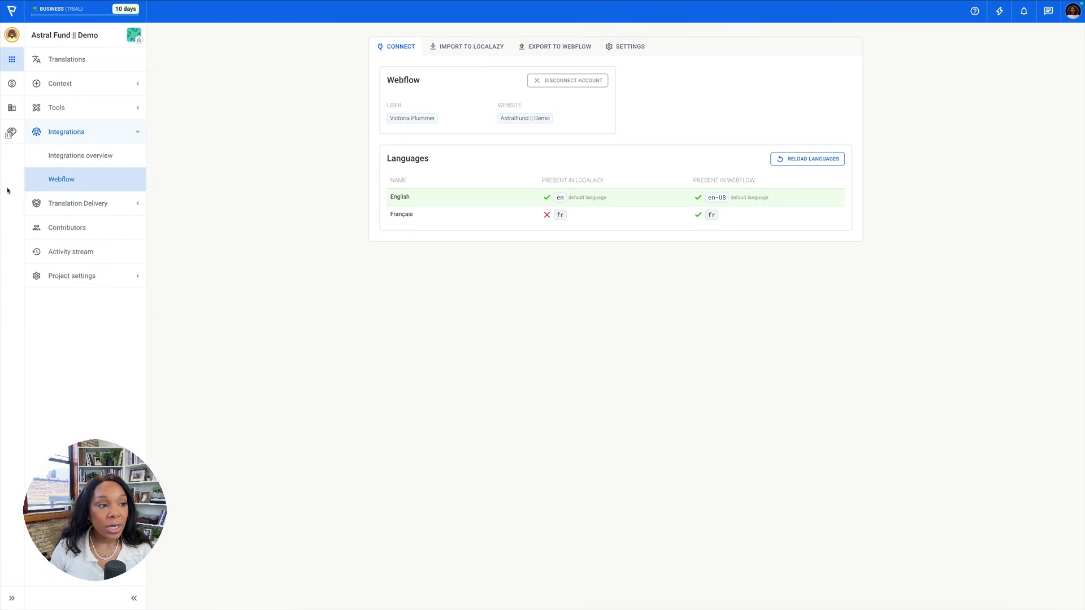
Close the Localazy panel, view the home page in Français, then restore English (US).
left_click(79, 9)
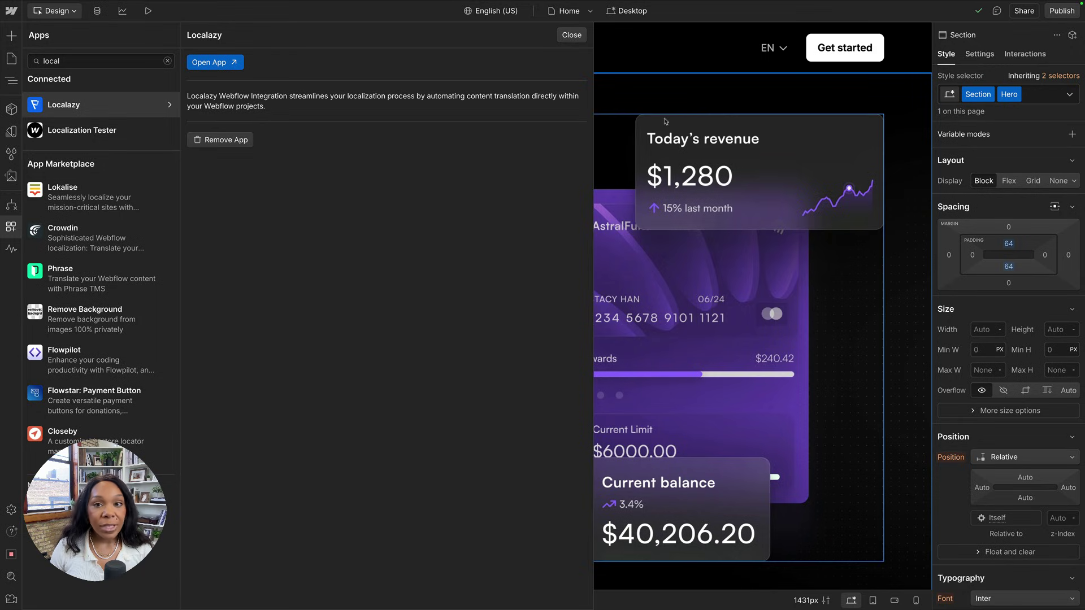
left_click(572, 35)
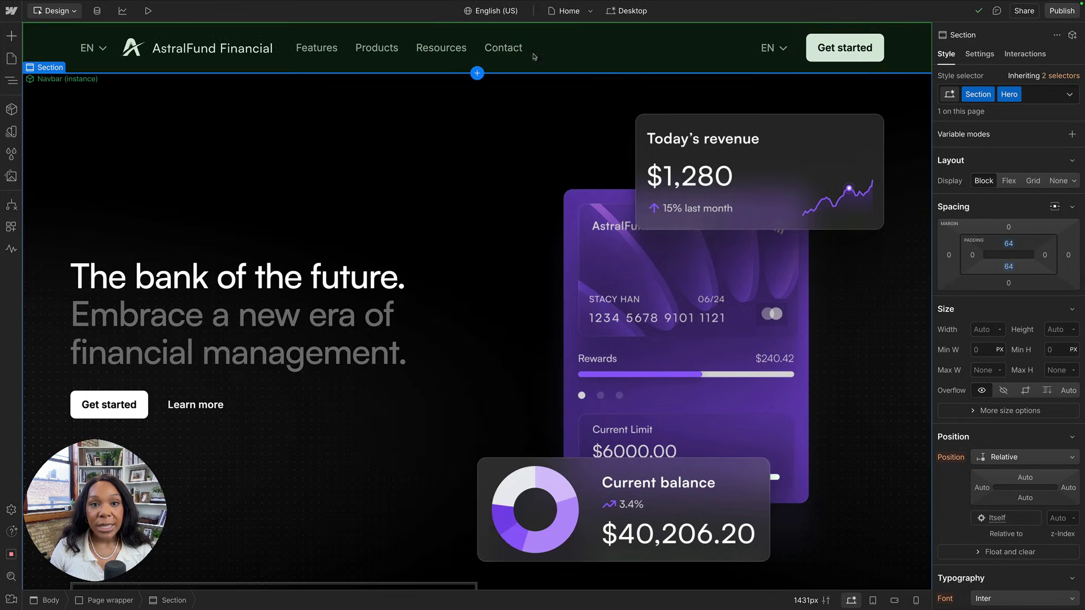
left_click(483, 12)
left_click(482, 44)
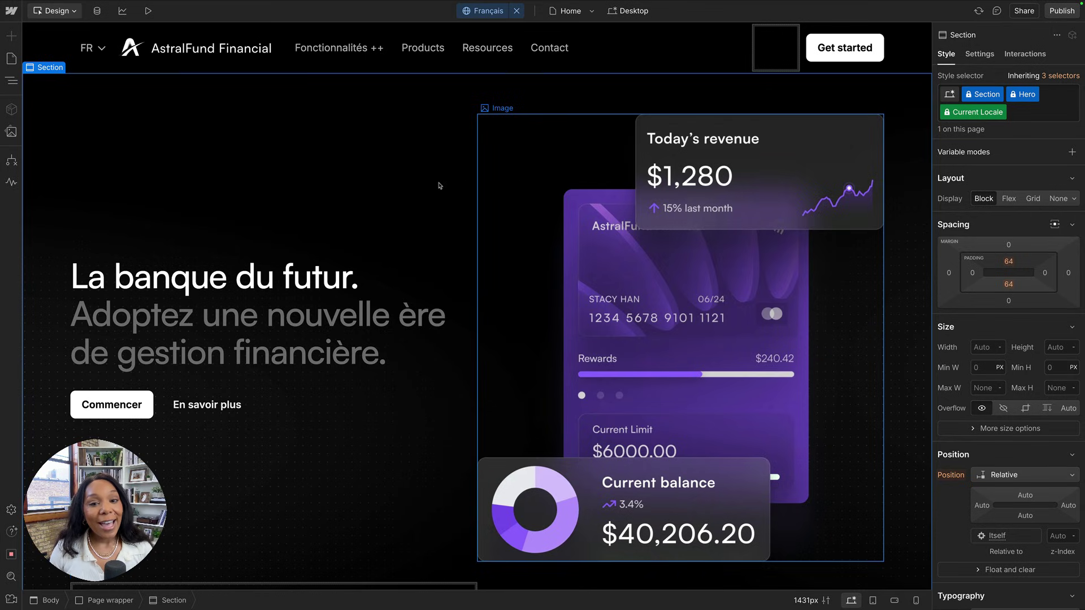
scroll(320, 255, "down", 3)
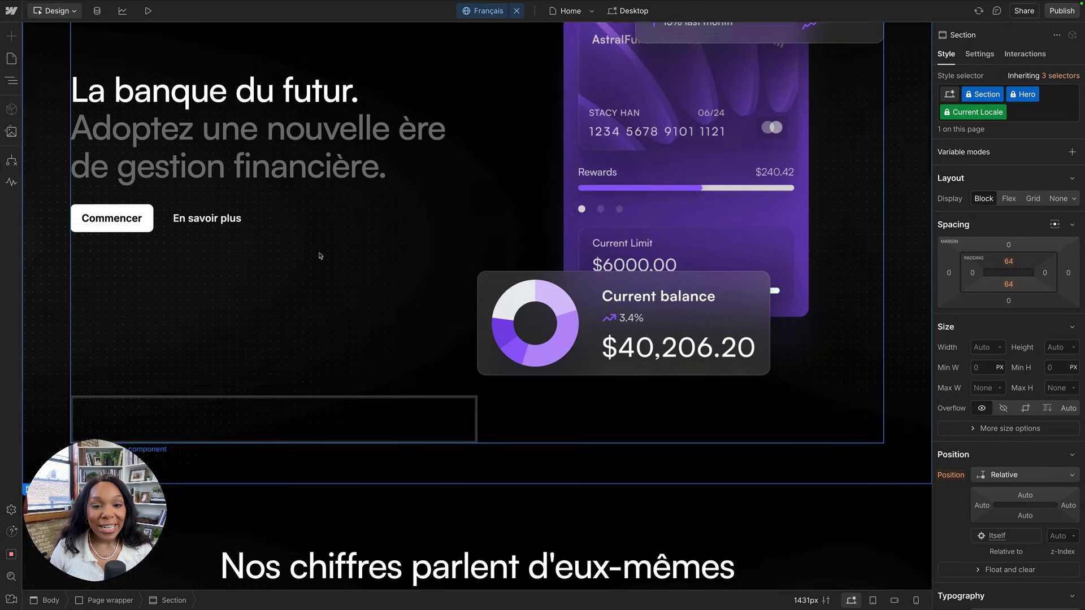
scroll(350, 141, "up", 3)
left_click(474, 11)
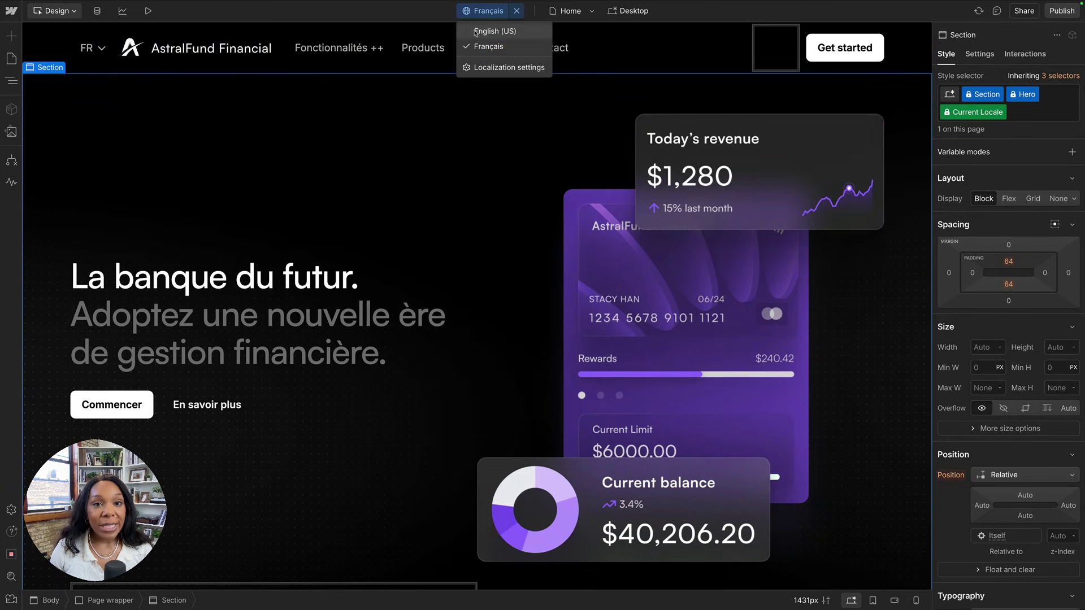
left_click(475, 28)
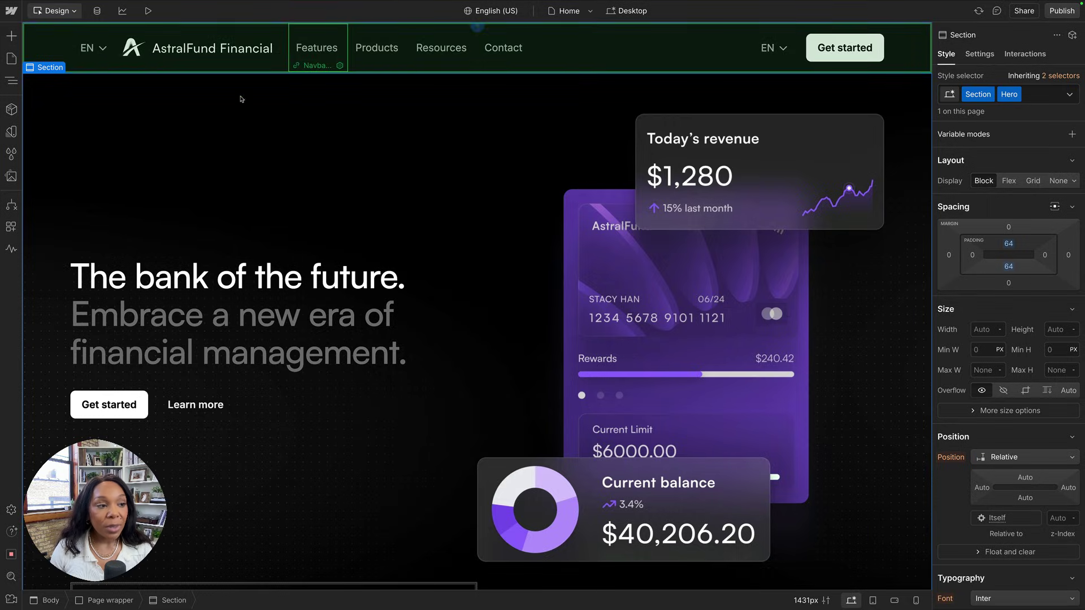
Run Start Import on the Import to Localazy tab, noting the skipped Test Blog Posts collection.
mouse_move(119, 18)
left_click(175, 18)
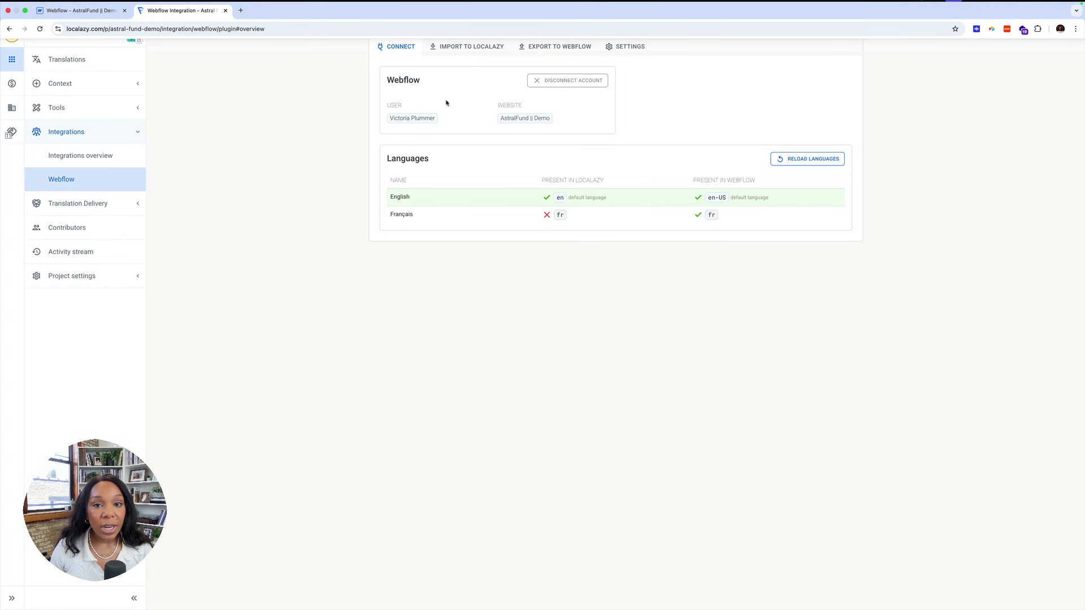
left_click(466, 48)
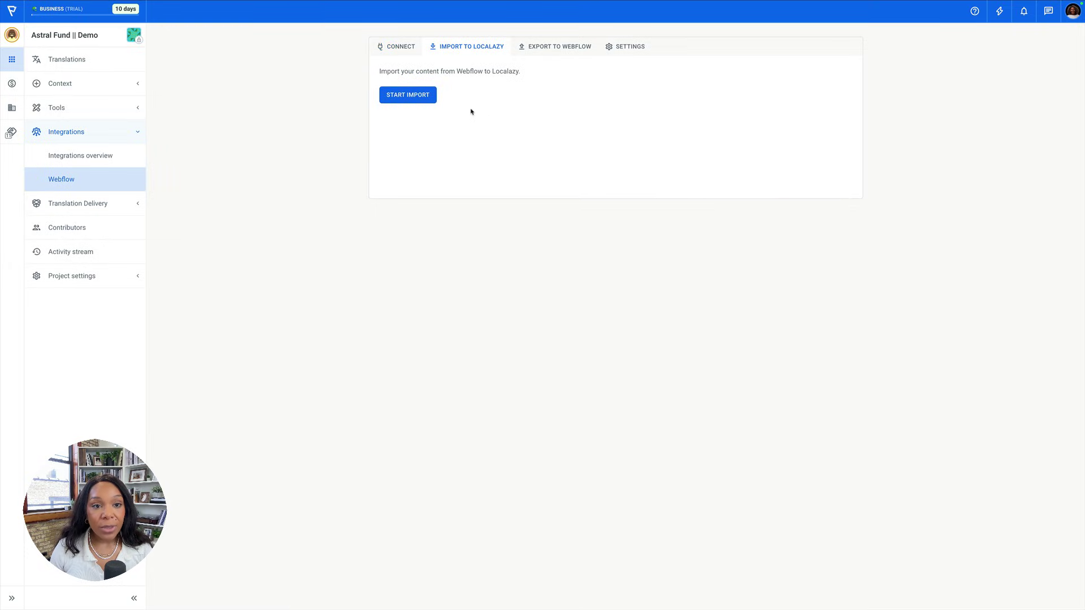
left_click(417, 102)
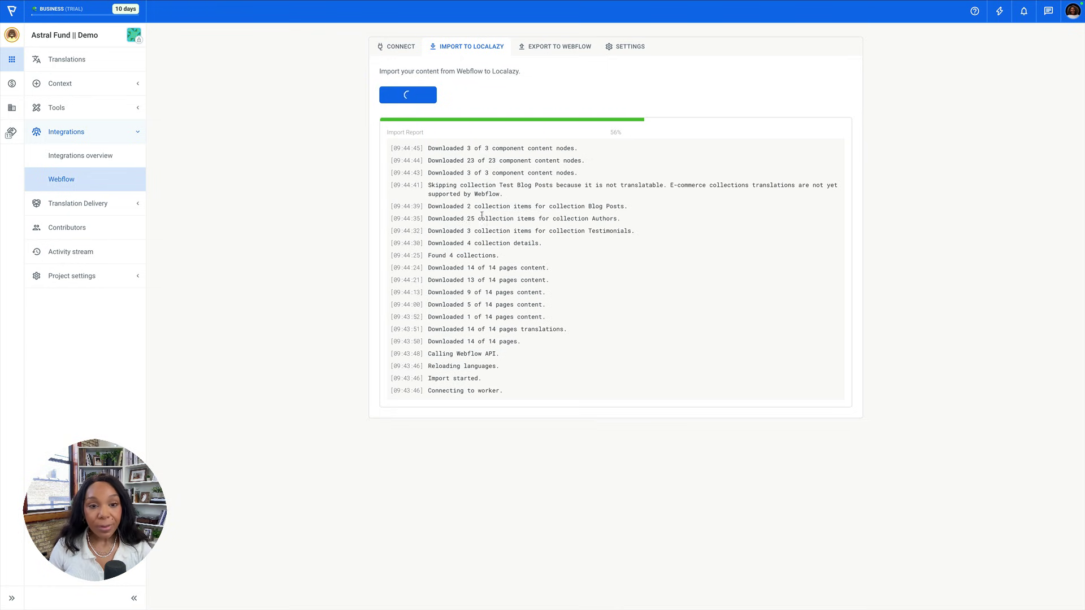
left_click_drag(500, 198, 576, 198)
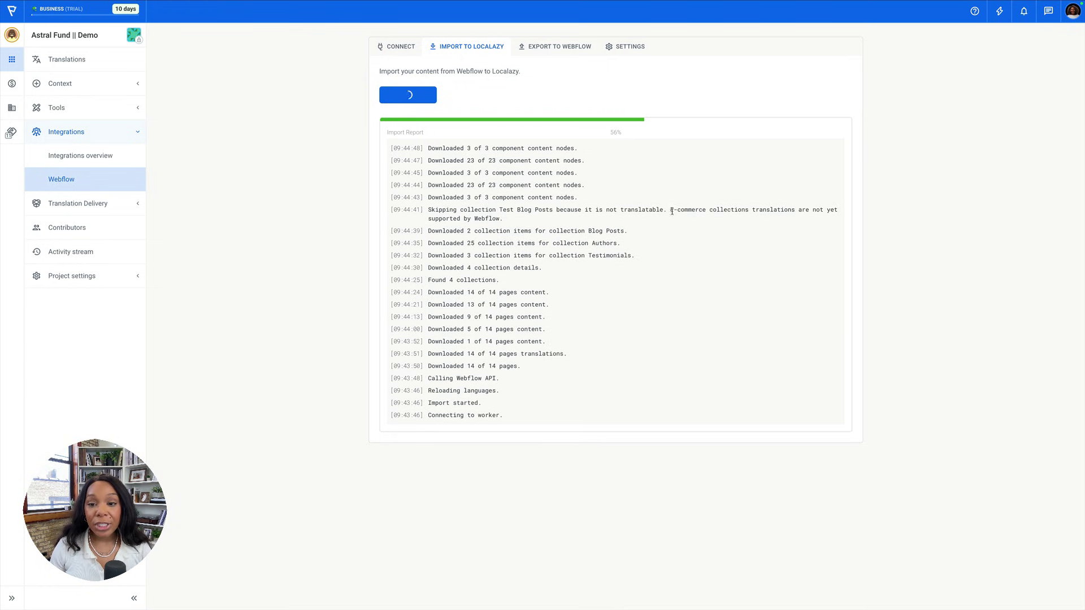
triple_click(672, 210)
left_click(589, 213)
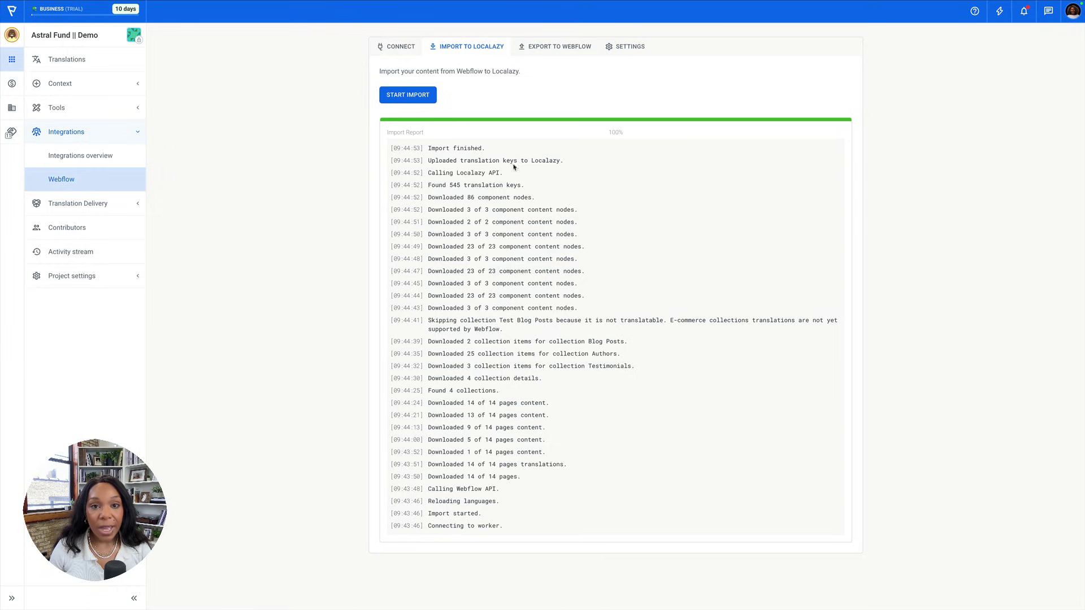
left_click(408, 46)
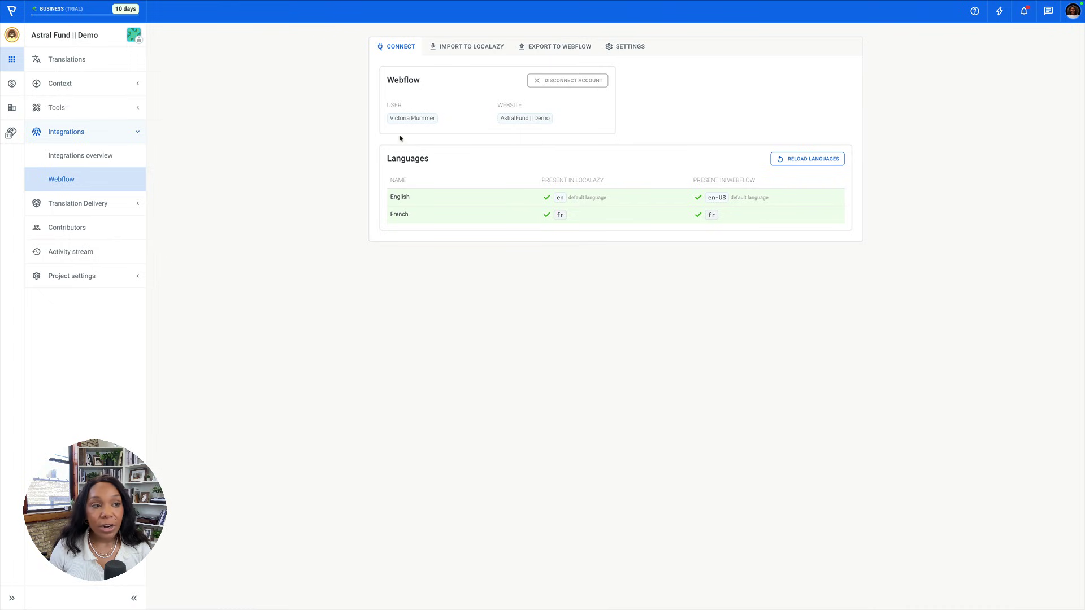
Add Spanish as a new translation language in the Localazy project.
left_click(56, 59)
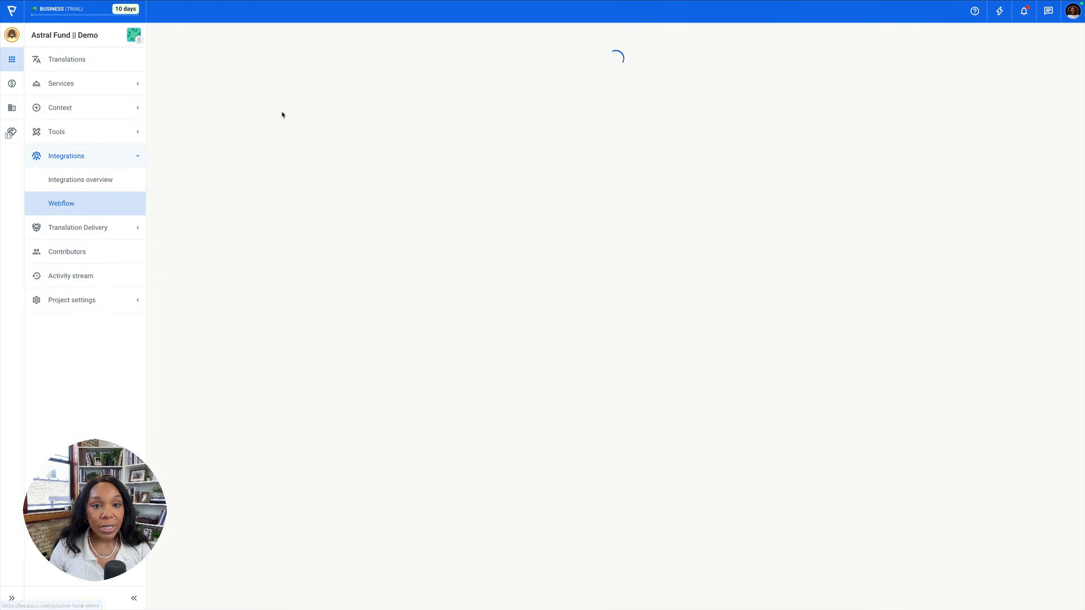
left_click(377, 195)
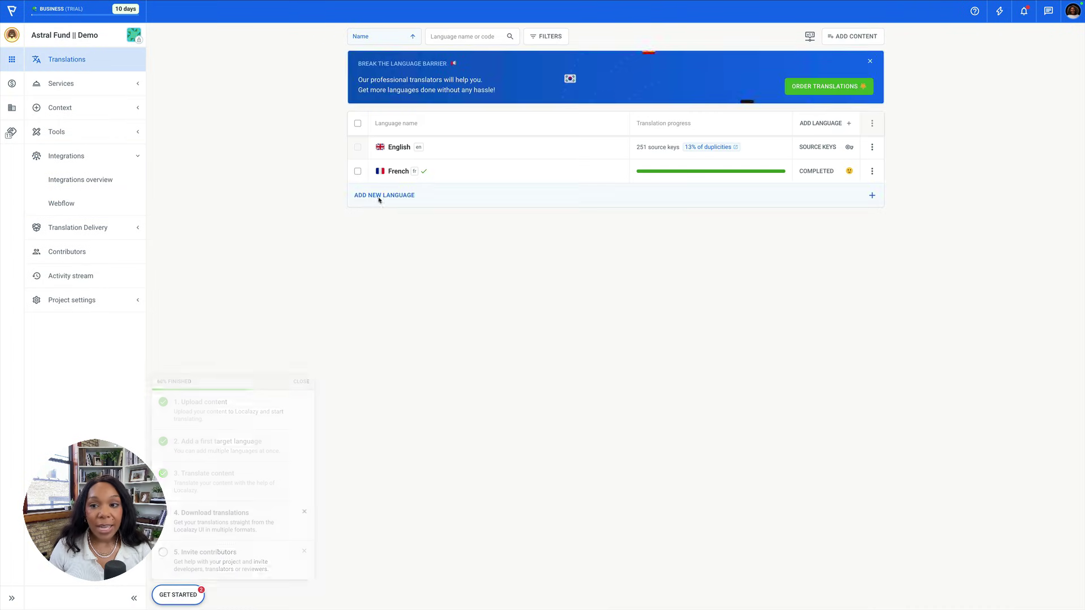
left_click(474, 96)
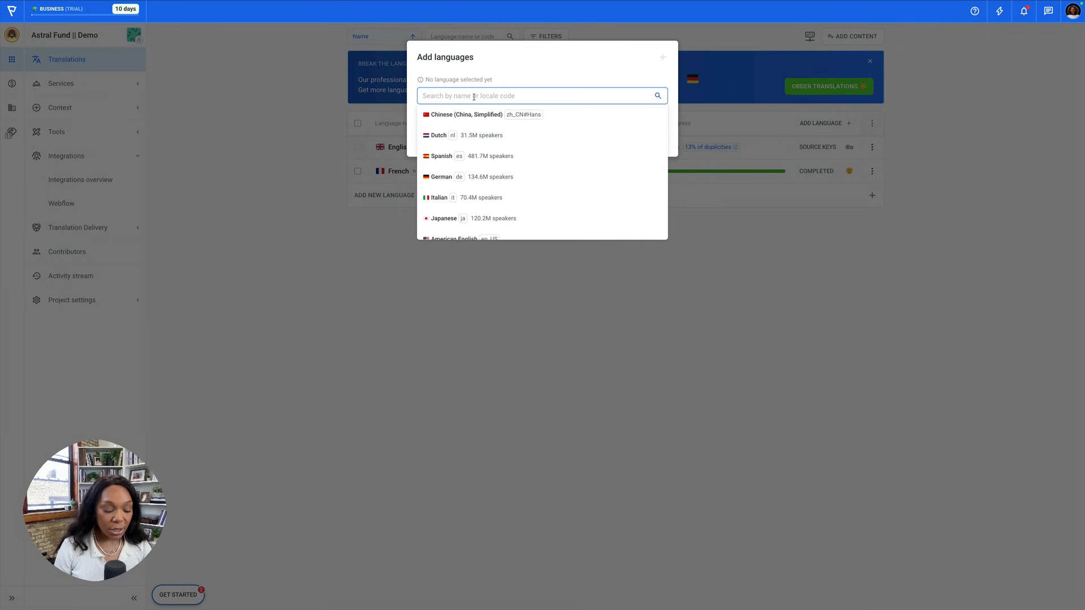
type("Spani")
double_click(483, 123)
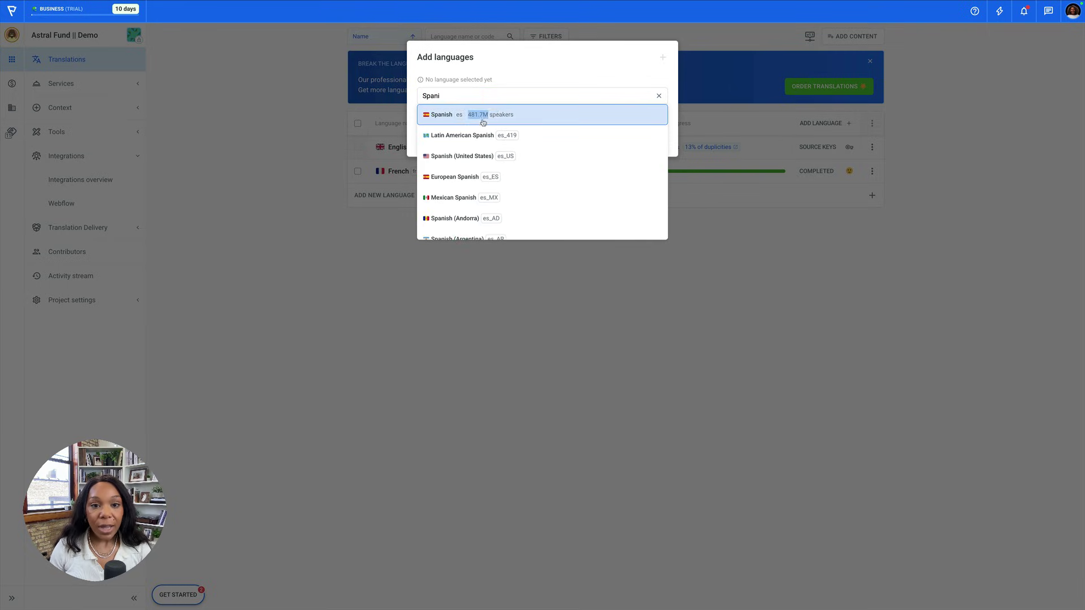
left_click(483, 122)
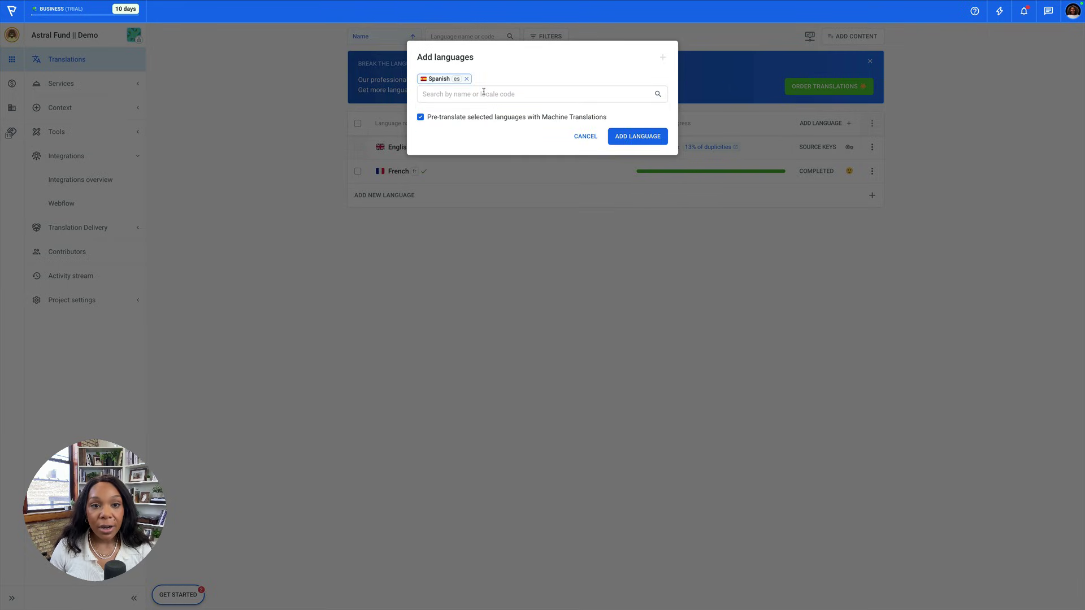
left_click(467, 79)
type("sp")
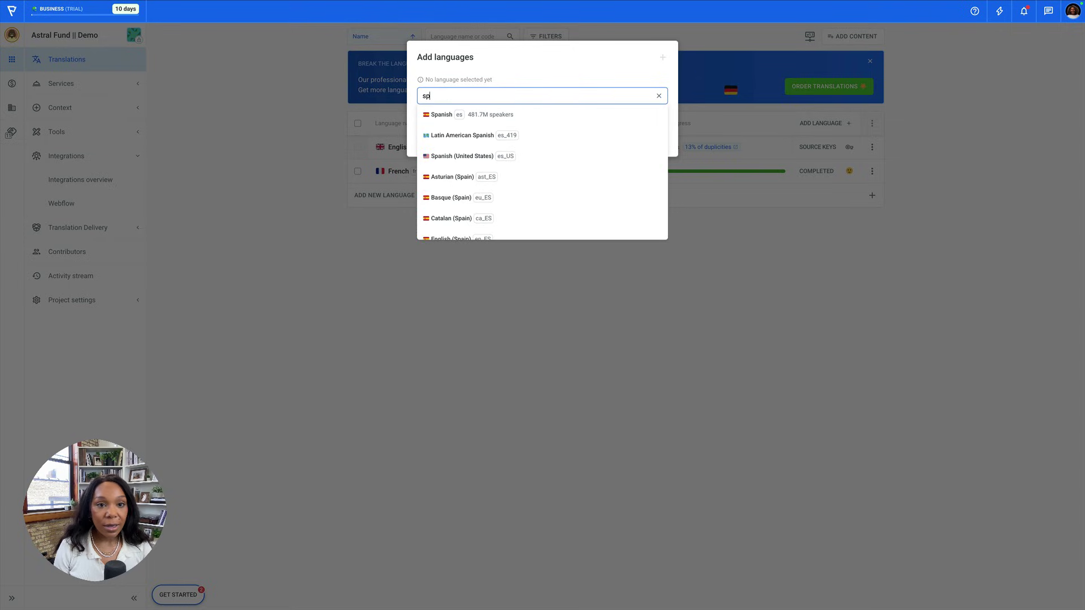
type("an")
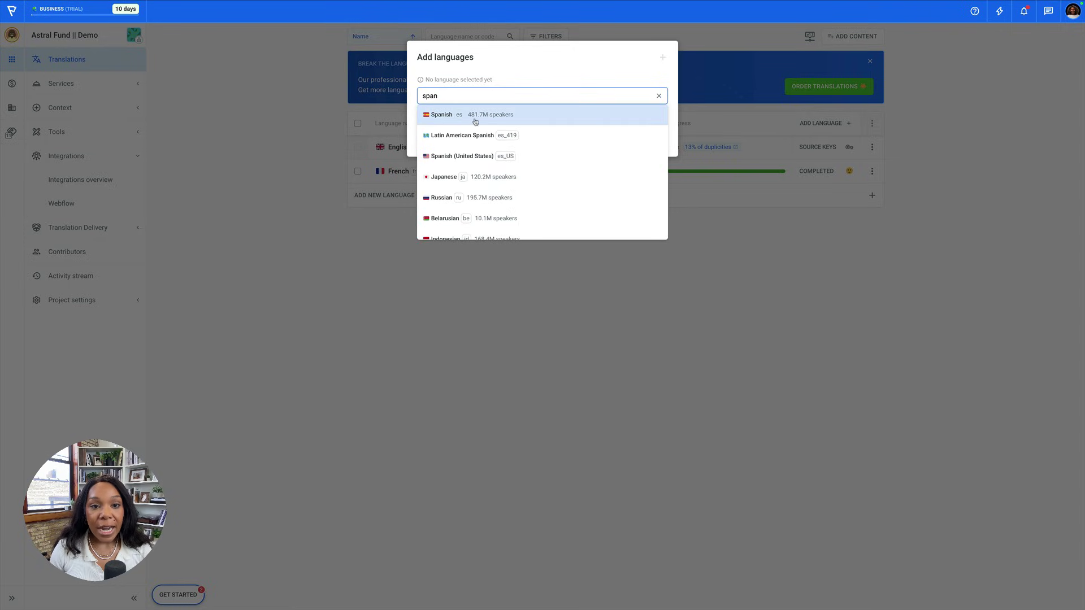
left_click(484, 121)
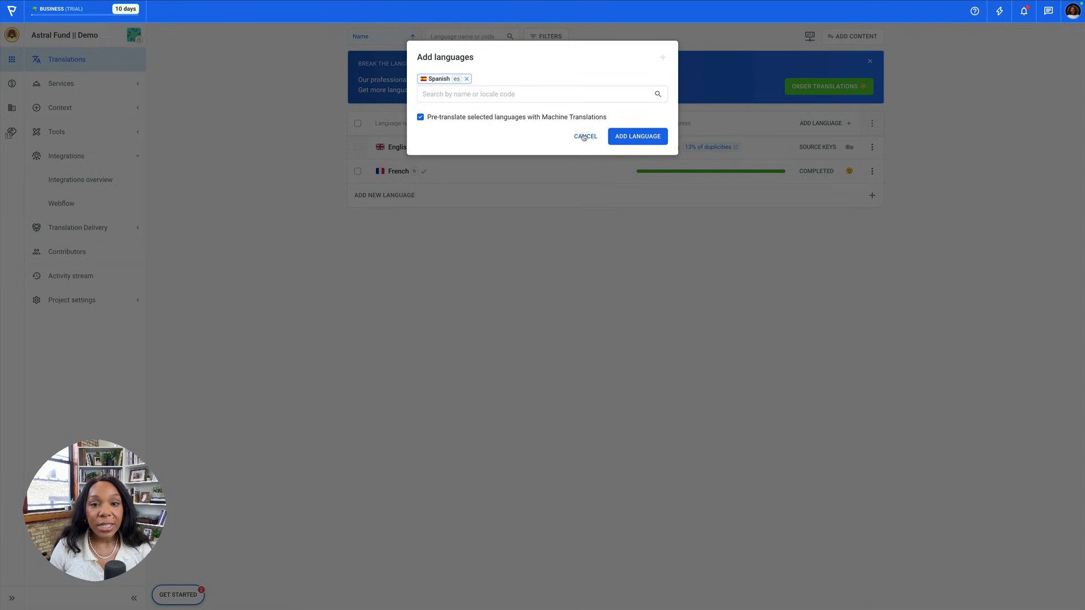
left_click(637, 135)
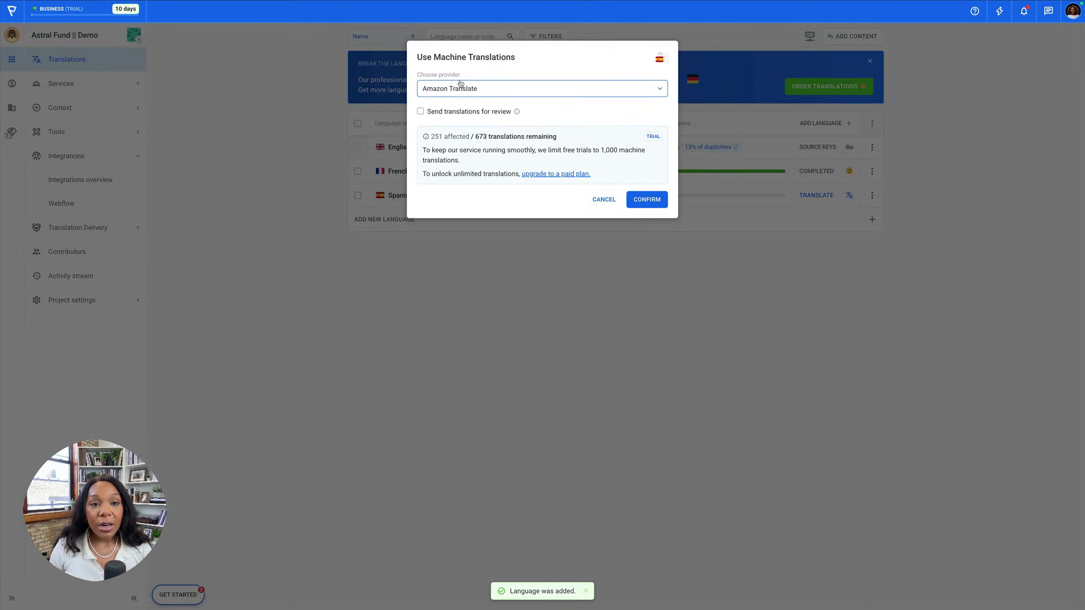
Machine-translate Spanish using Amazon Translate, without sending translations for review.
left_click(460, 89)
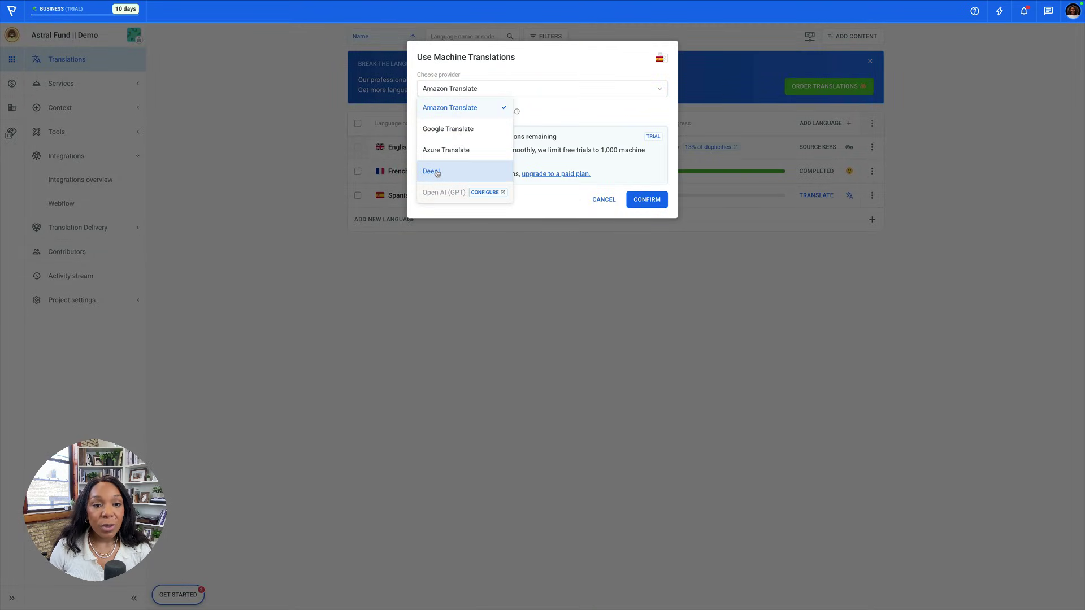
left_click(553, 101)
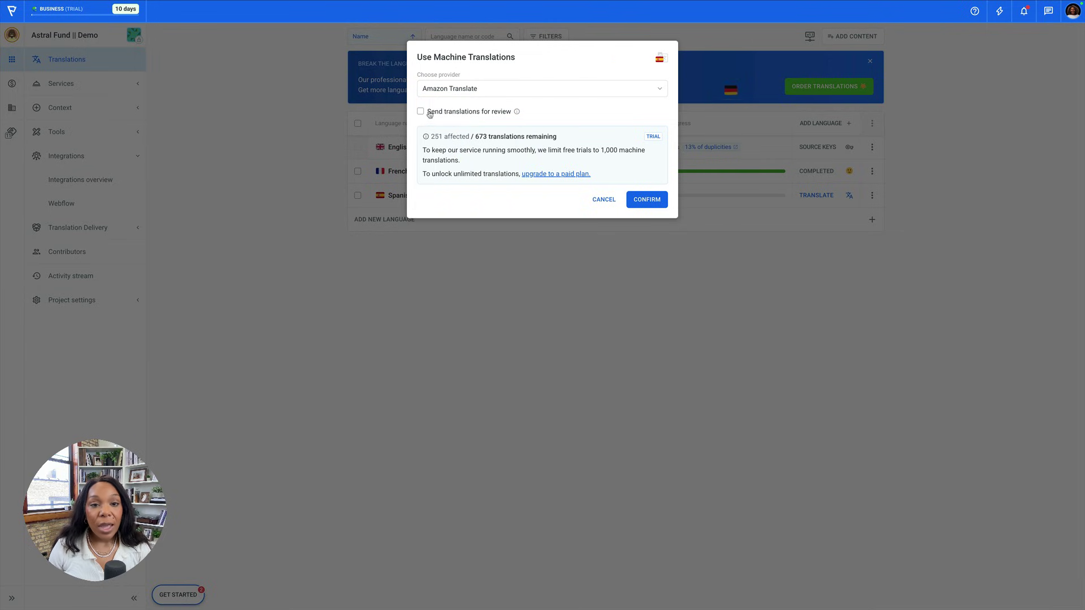
mouse_move(517, 112)
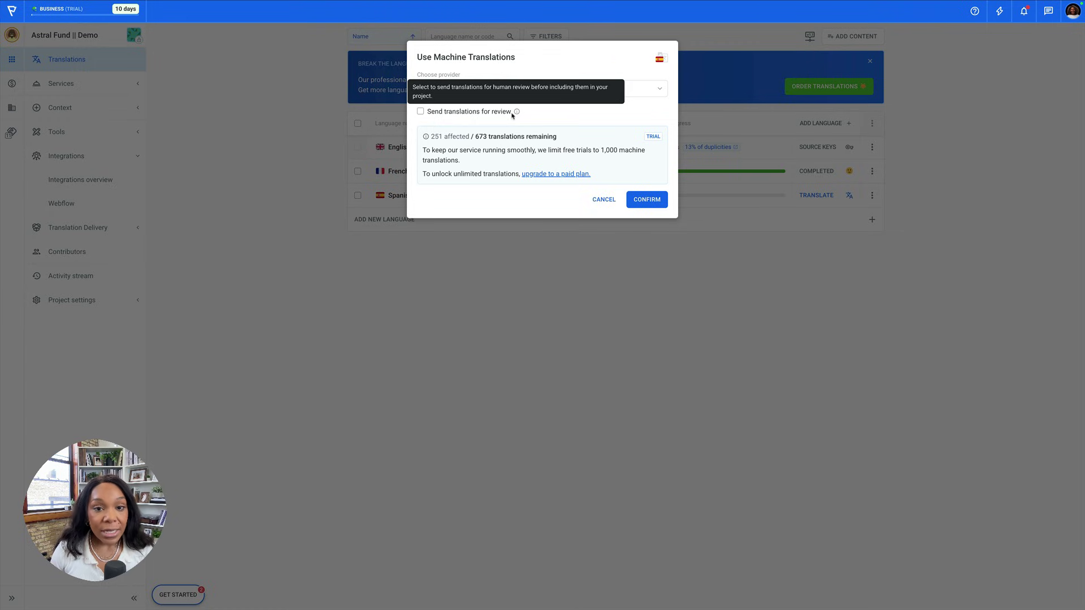
left_click(647, 200)
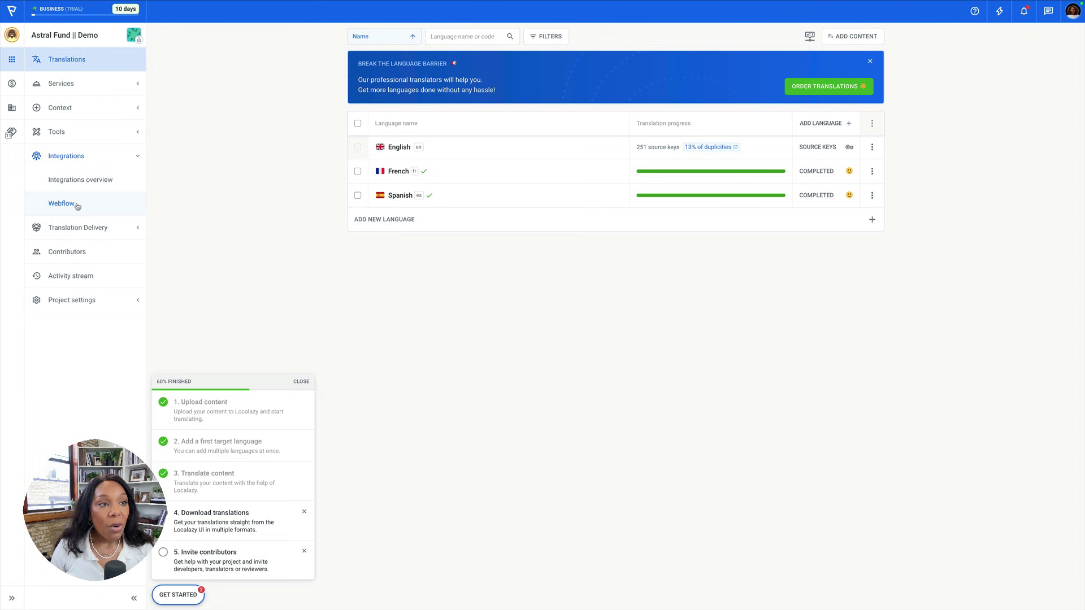
Open the site's Localization settings from the Designer's main menu.
mouse_move(94, 21)
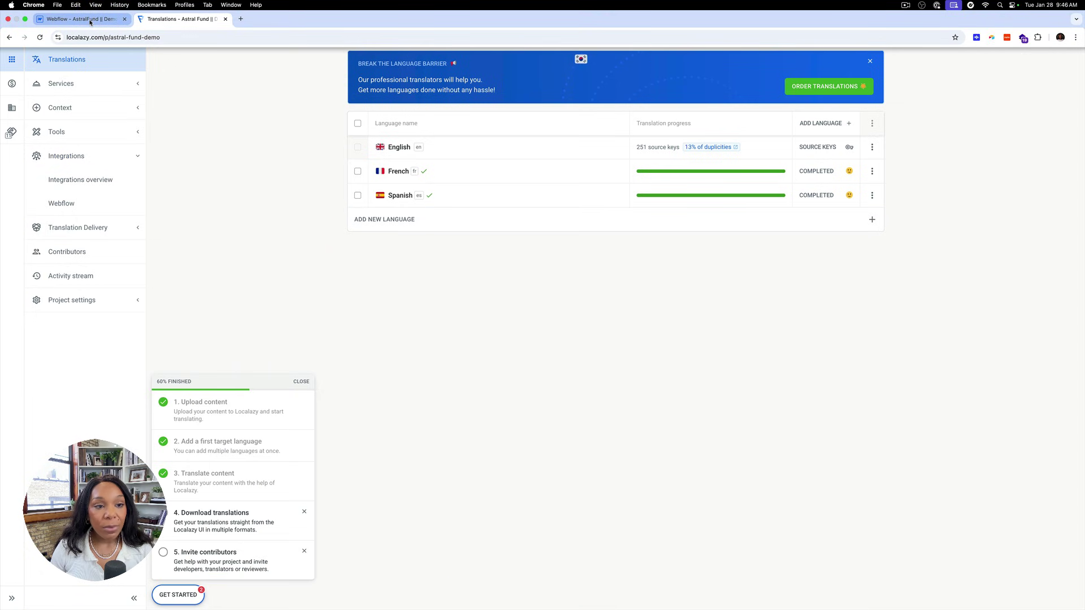
left_click(91, 21)
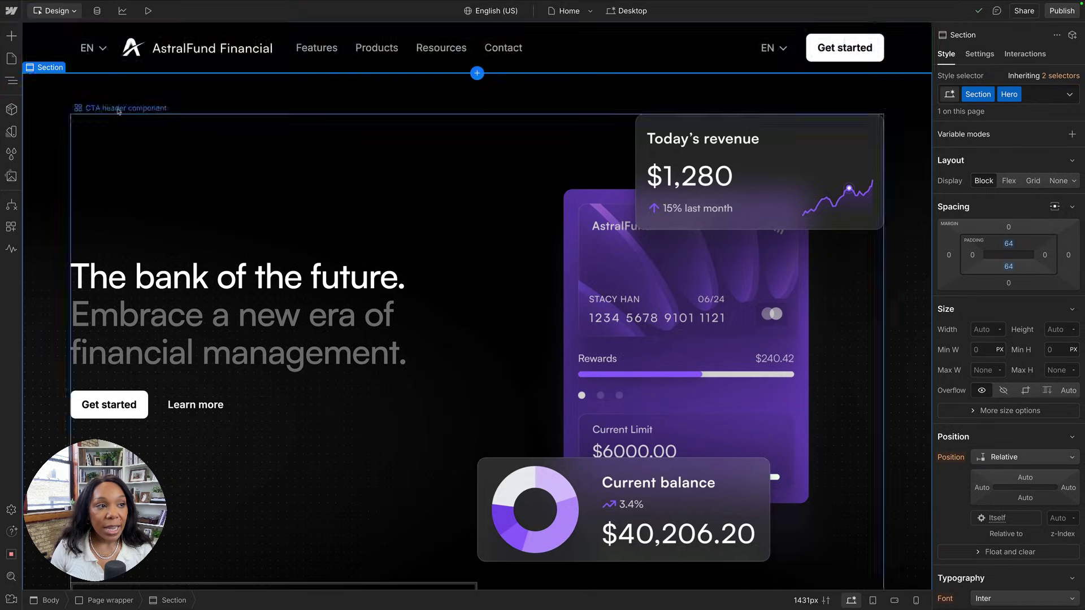
left_click(11, 11)
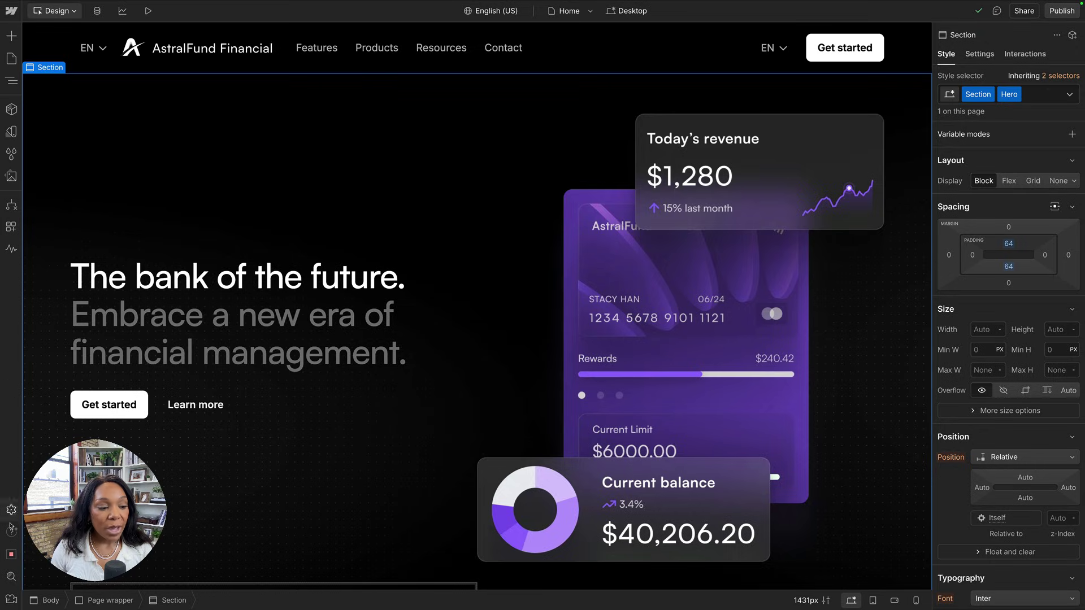
left_click(11, 510)
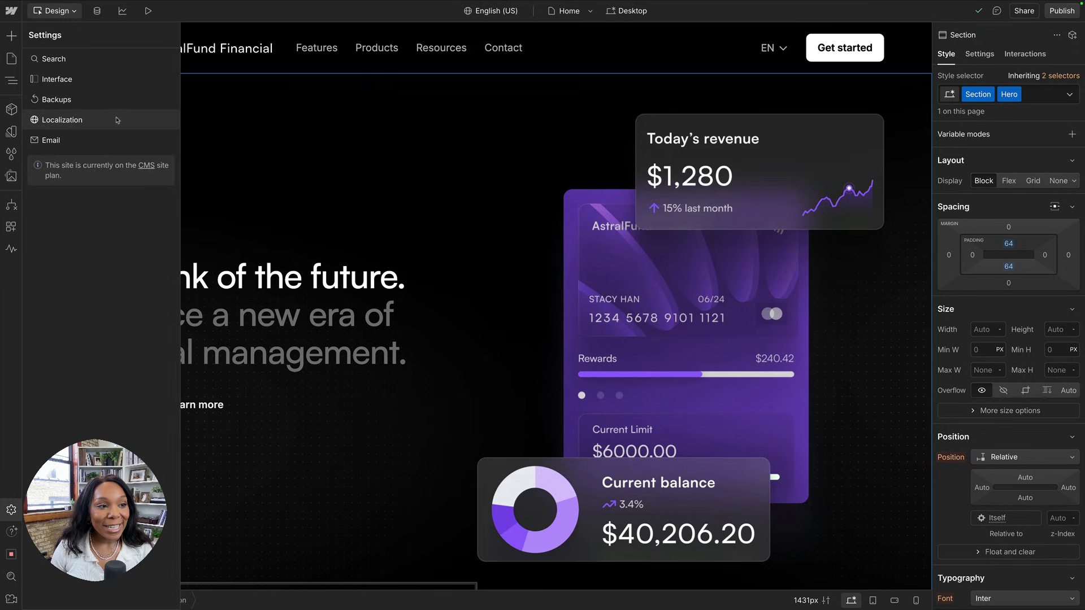
left_click(118, 119)
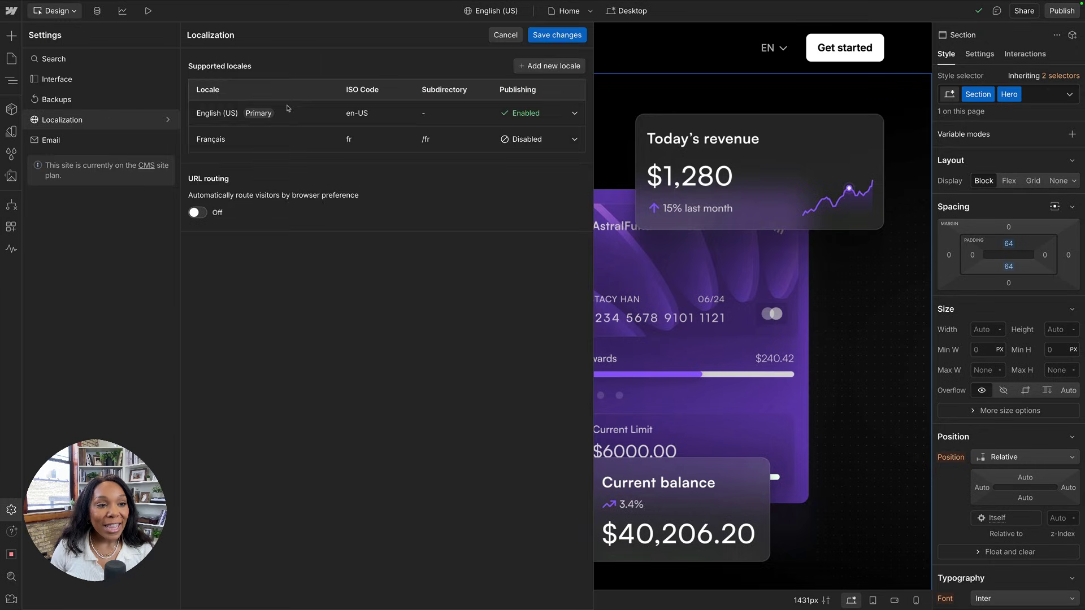
Add a Spanish locale, save it, and save the localization changes.
left_click(550, 66)
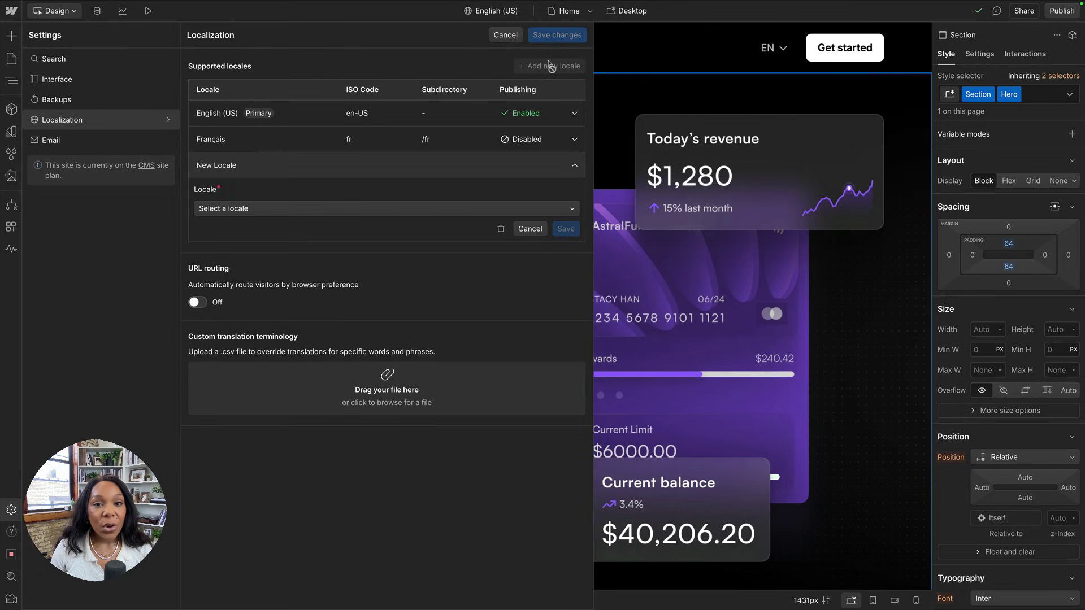
left_click(236, 214)
type("S")
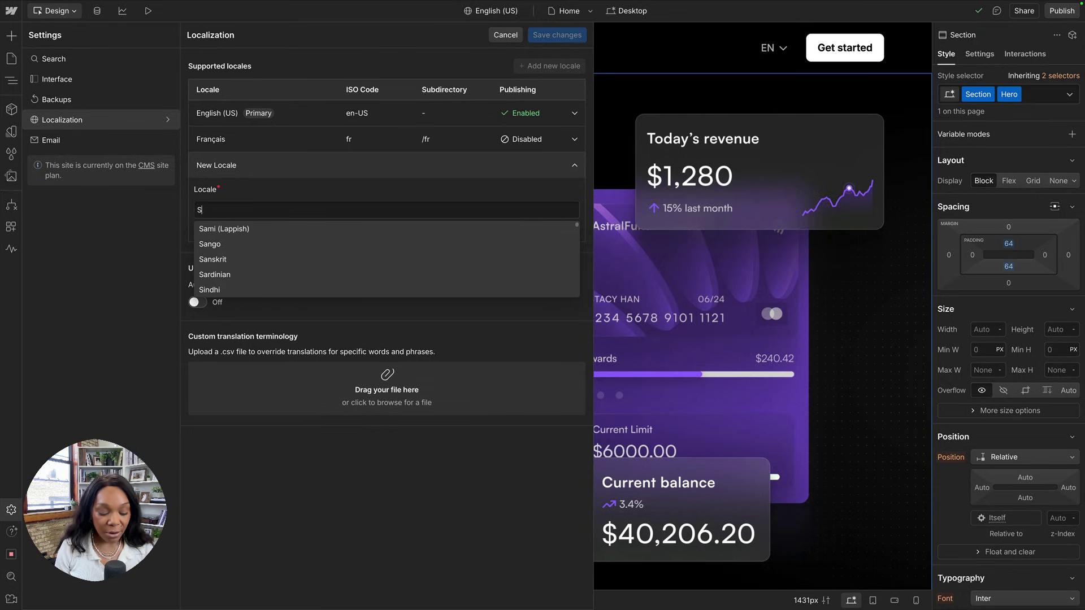
type("pansih")
key("BackSpace")
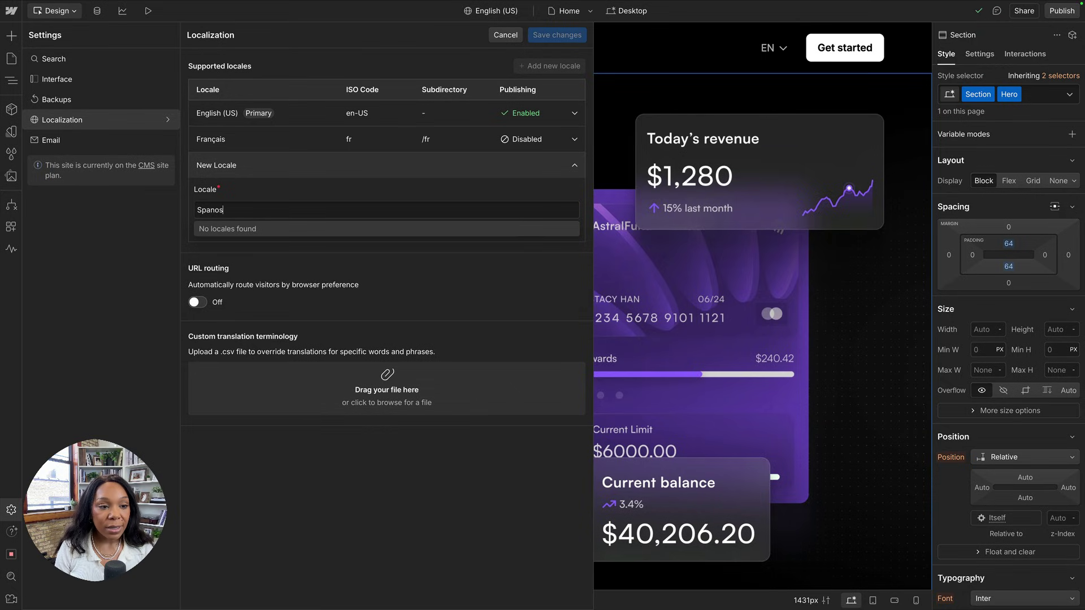
type("ish")
left_click(223, 231)
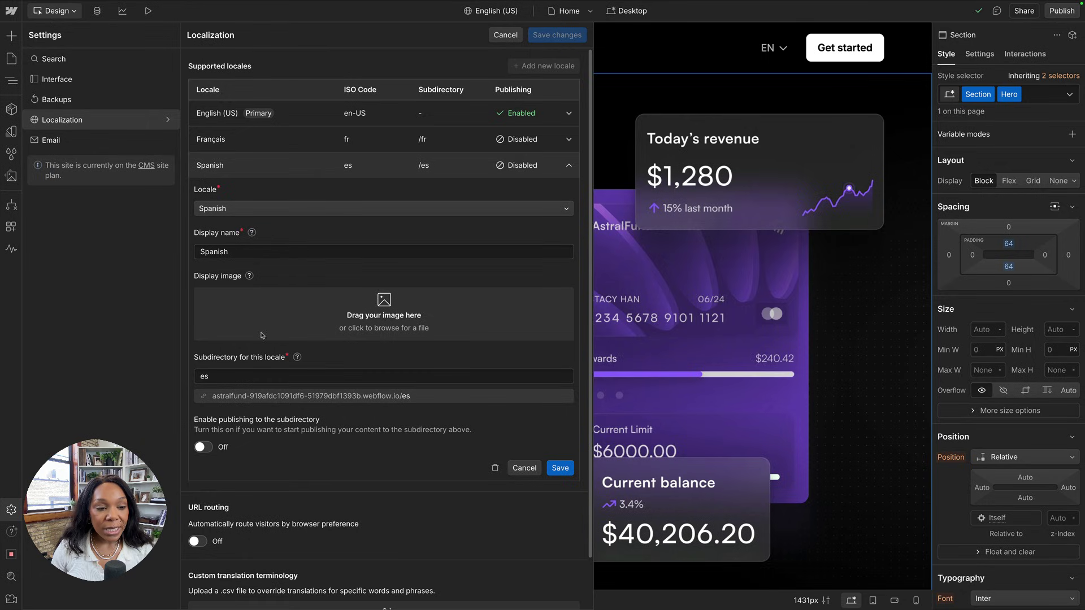
scroll(231, 429, "down", 2)
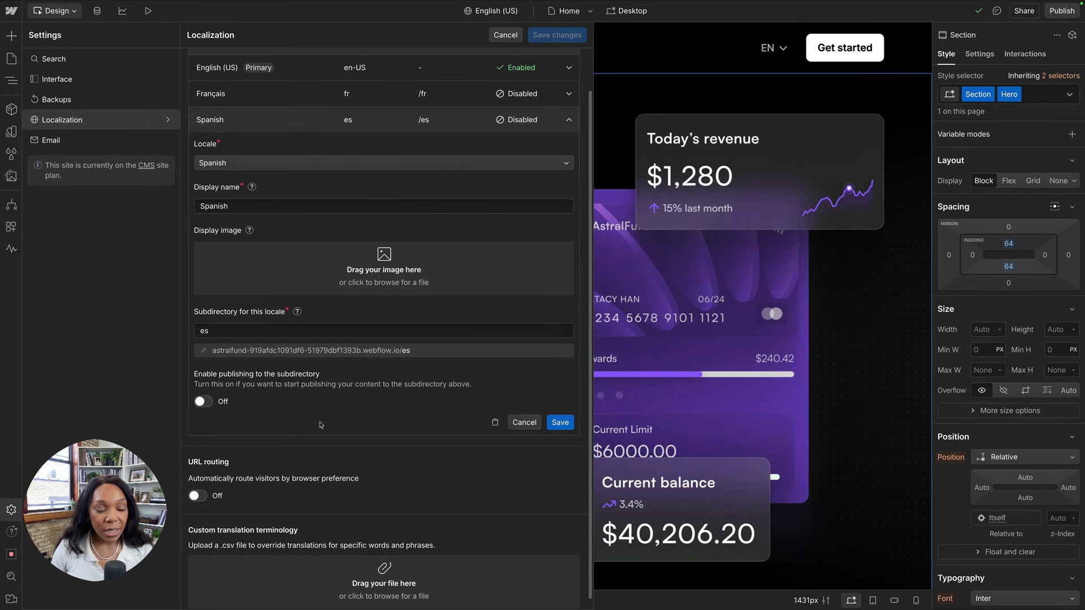
left_click(560, 423)
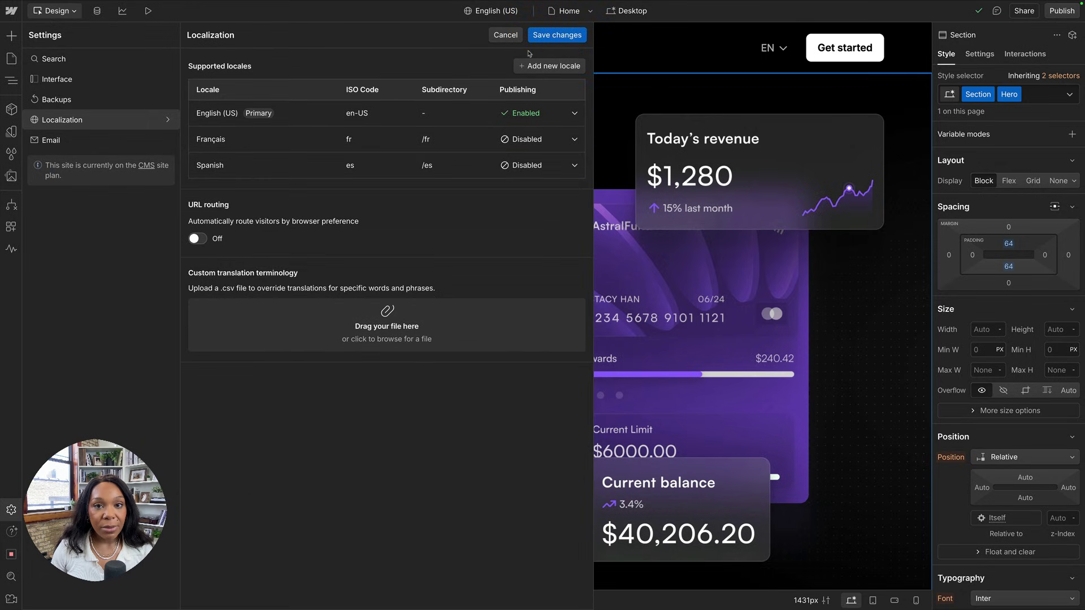
left_click(548, 39)
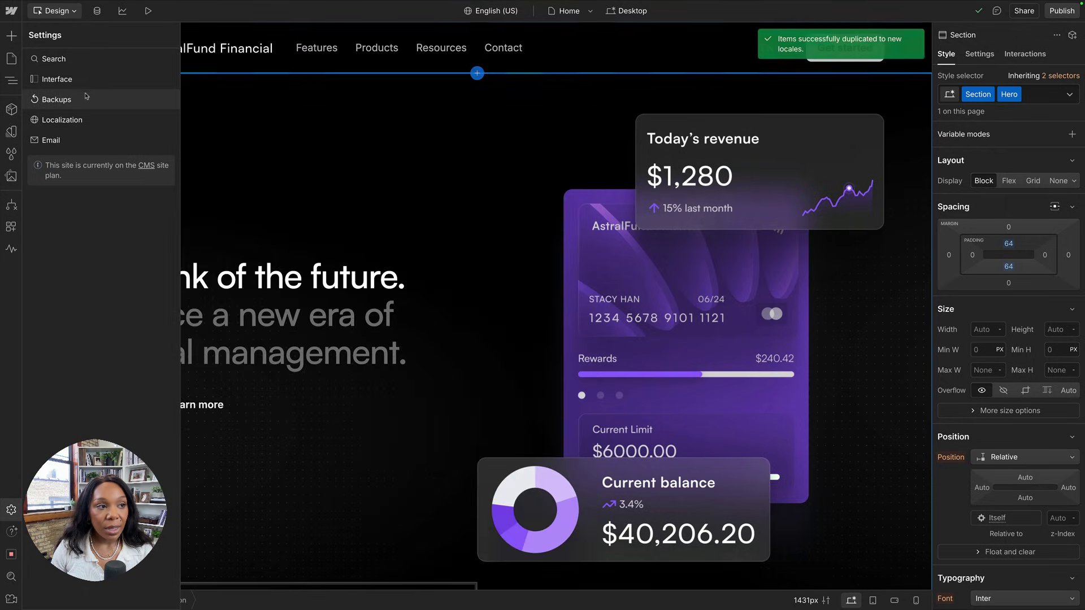
Scroll through the Spanish translations table, then go to Integrations > Webflow.
left_click(186, 6)
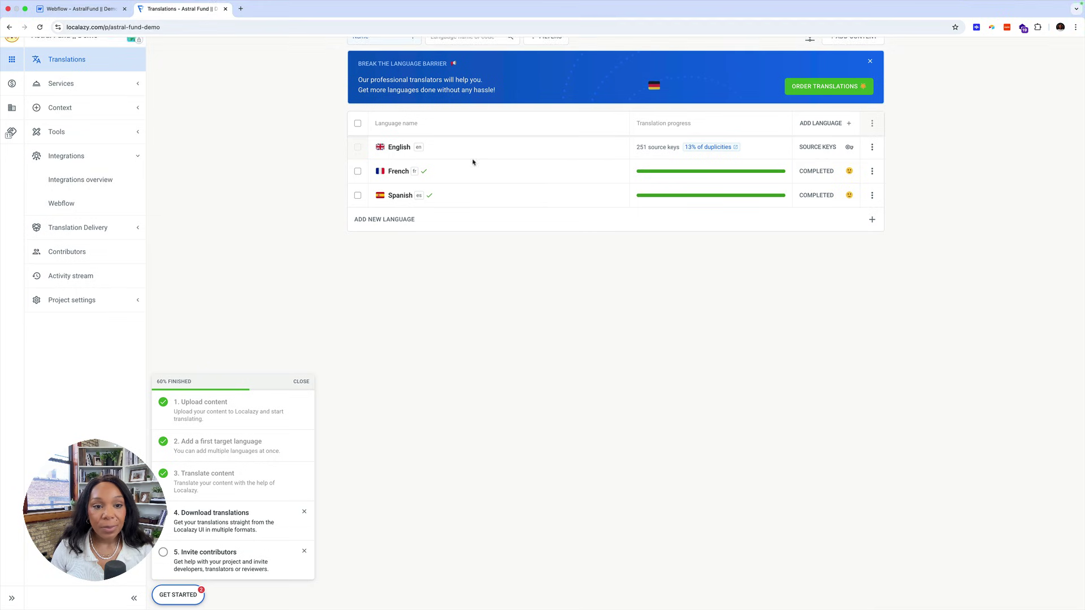
left_click(872, 195)
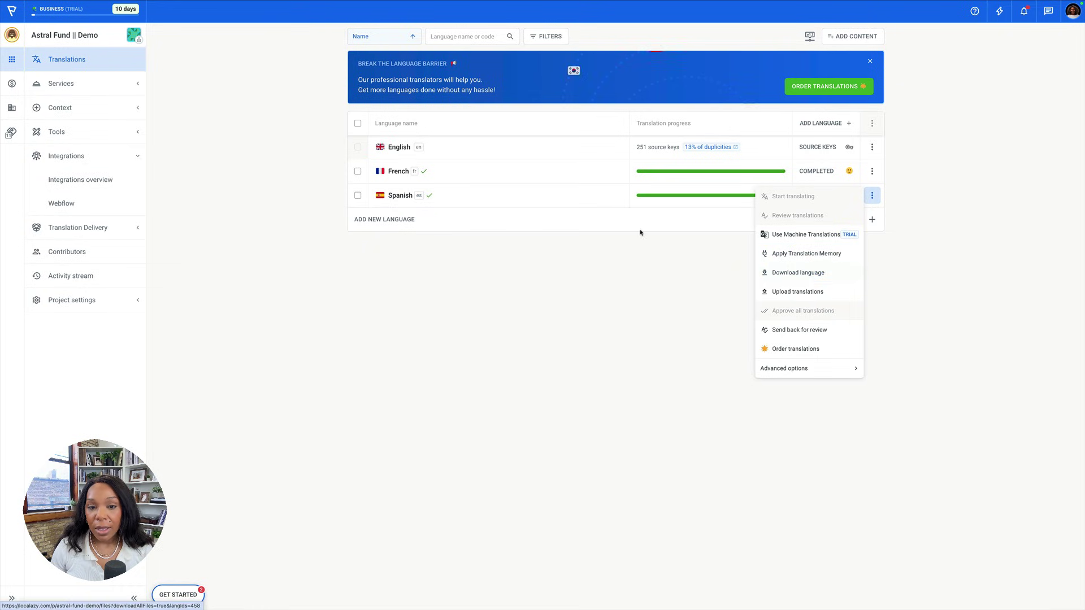
left_click(503, 205)
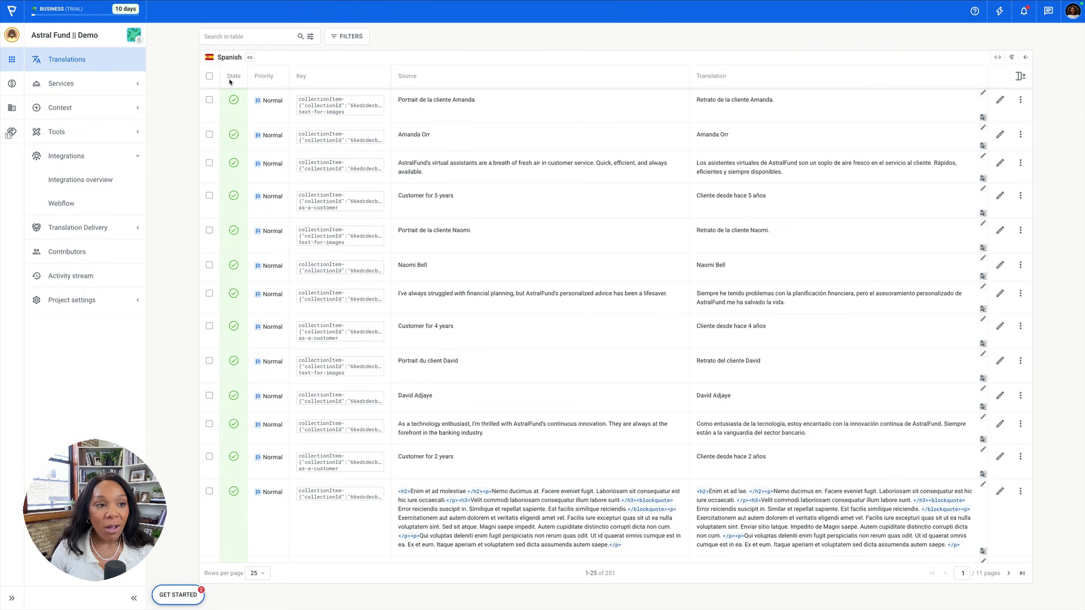
scroll(226, 255, "down", 10)
scroll(230, 343, "down", 10)
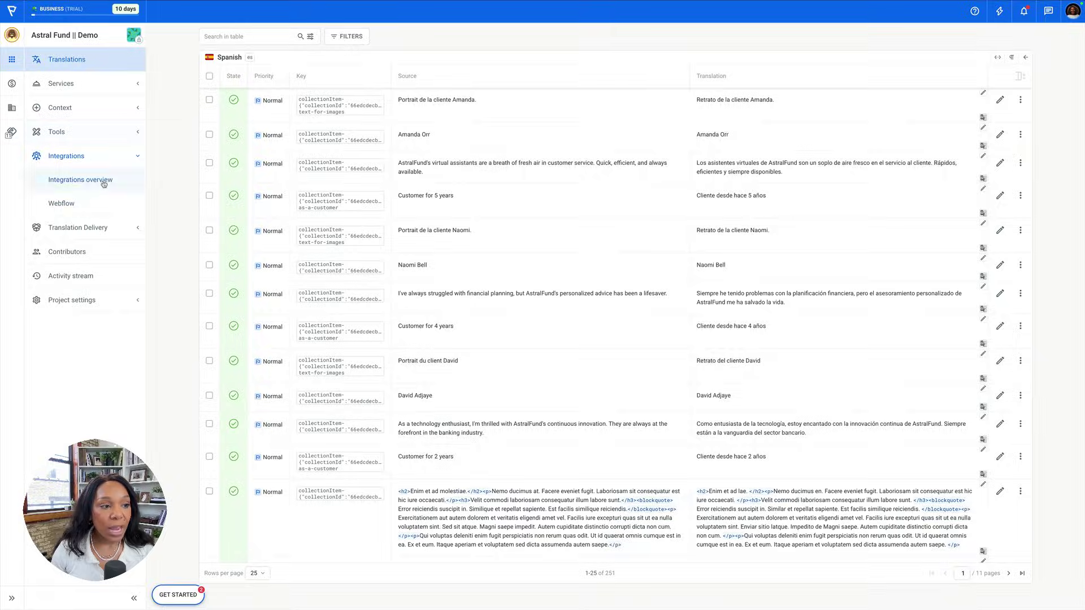
left_click(95, 203)
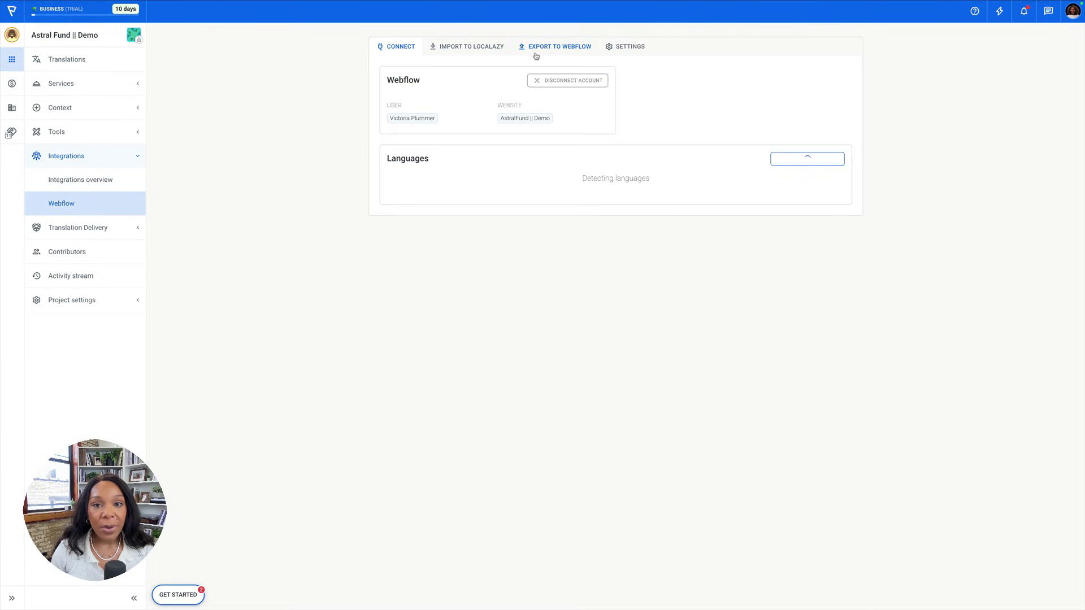
Run Start Export on the Export to Webflow tab.
left_click(536, 48)
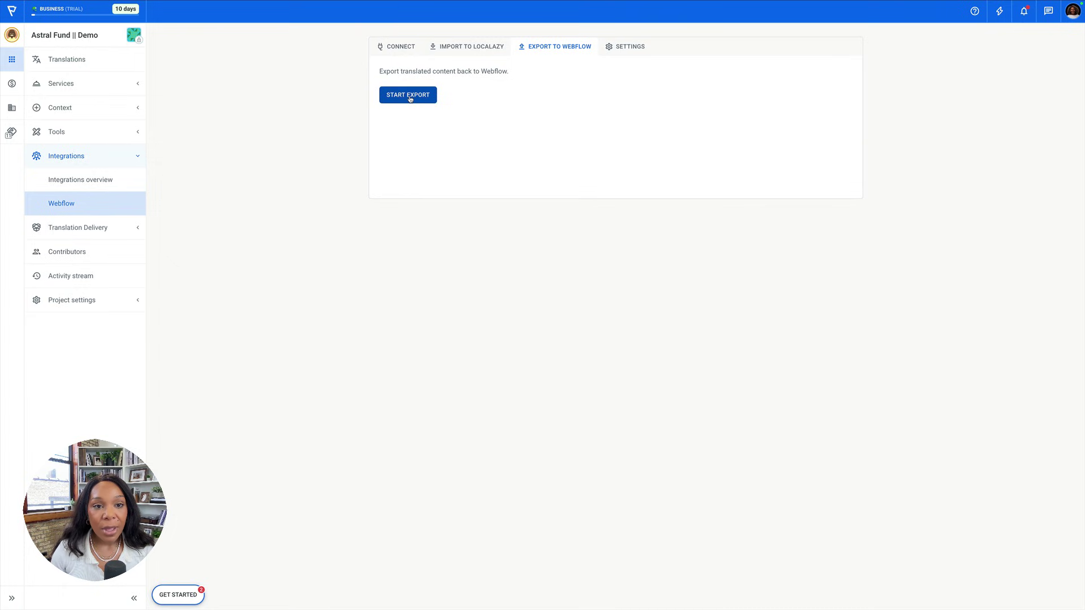
left_click(410, 99)
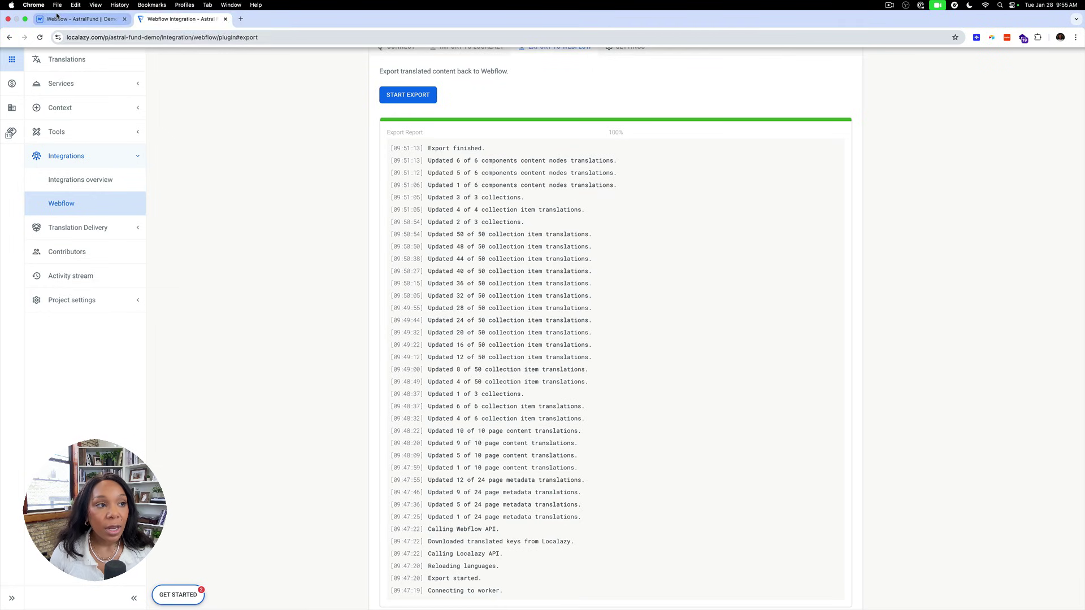
Switch the canvas to Spanish and inspect the navigation bar, hero header and translated sections.
left_click(82, 17)
scroll(327, 120, "up", 15)
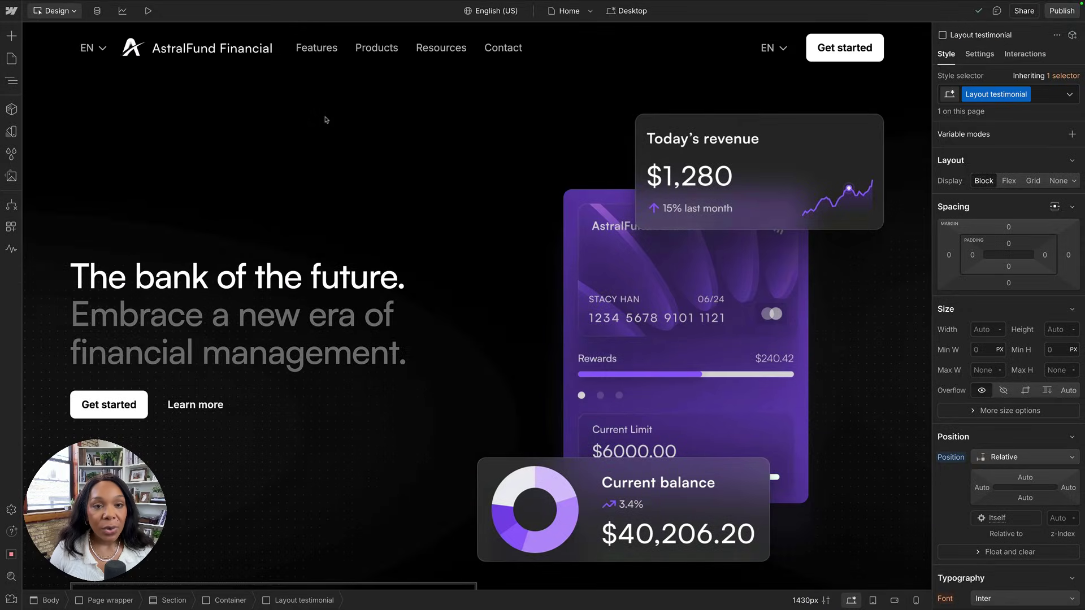
left_click(478, 11)
left_click(488, 62)
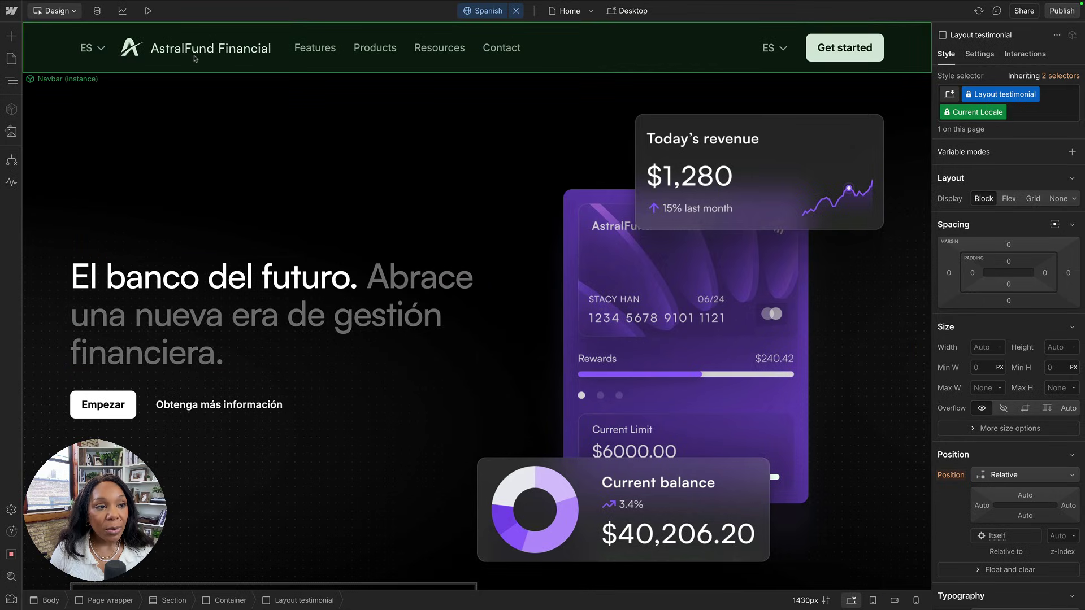
left_click(194, 58)
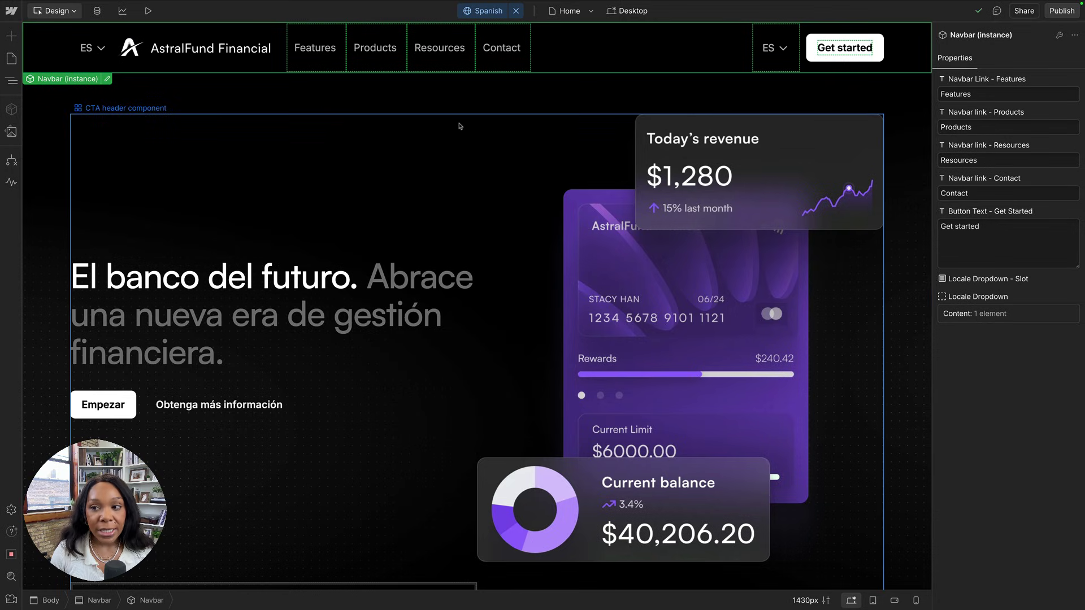
left_click(399, 251)
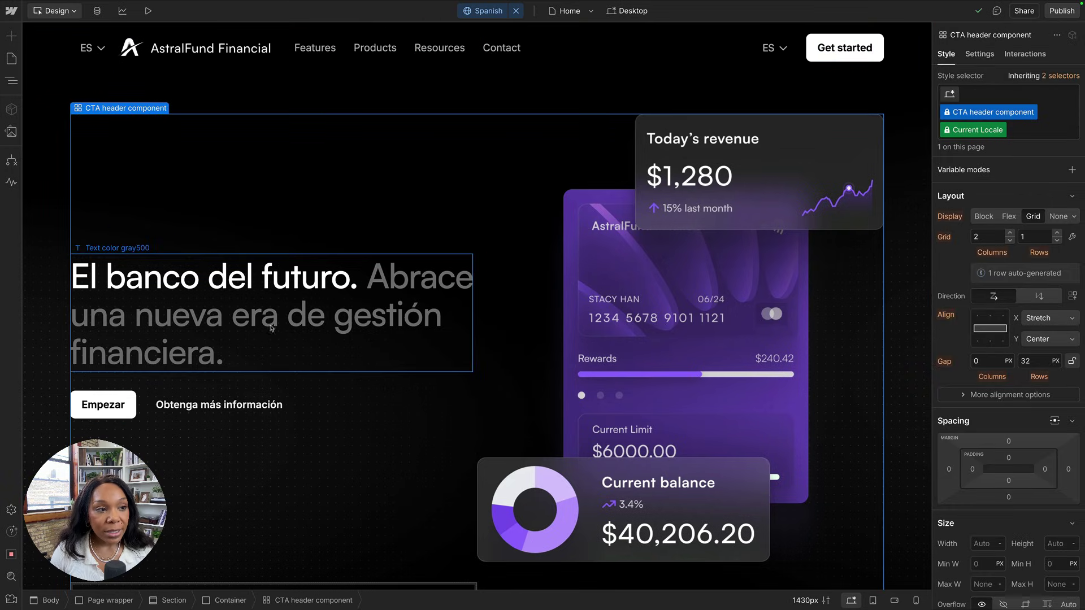
scroll(250, 346, "down", 10)
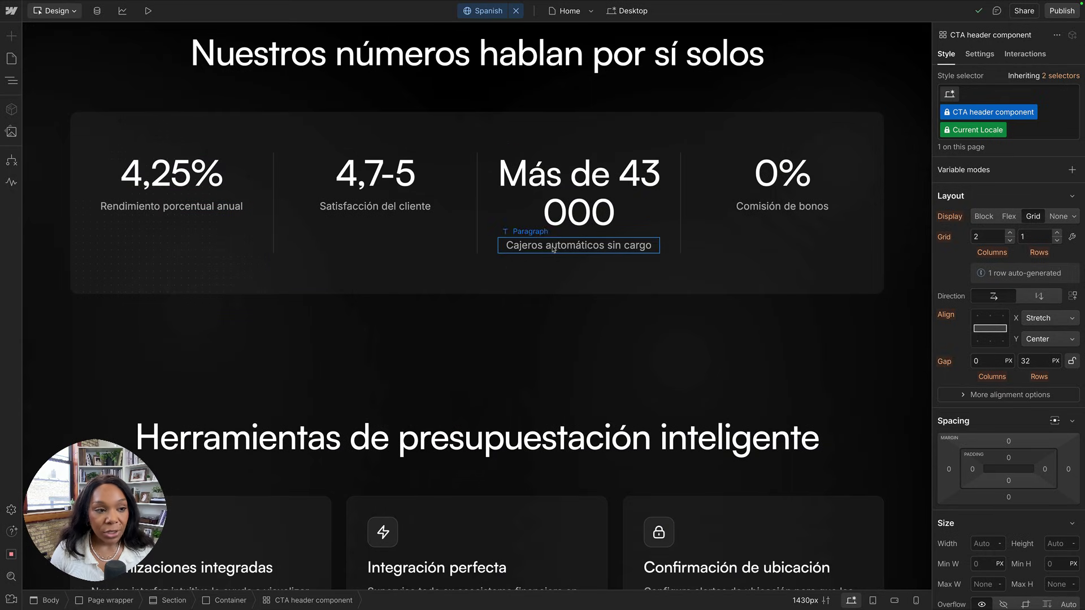
scroll(443, 375, "down", 2)
scroll(443, 375, "up", 1)
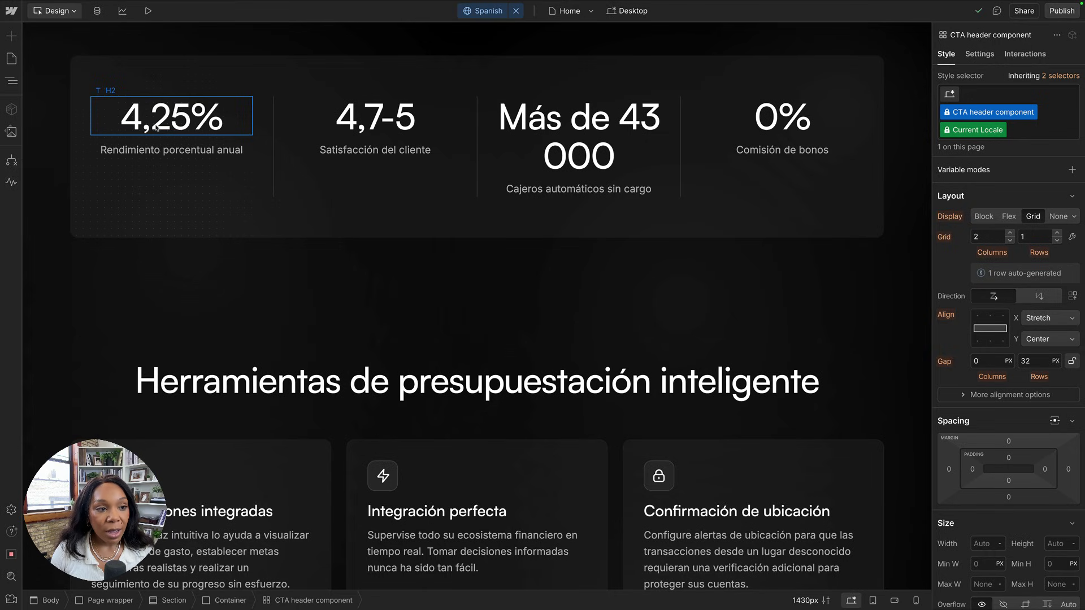
scroll(162, 260, "down", 15)
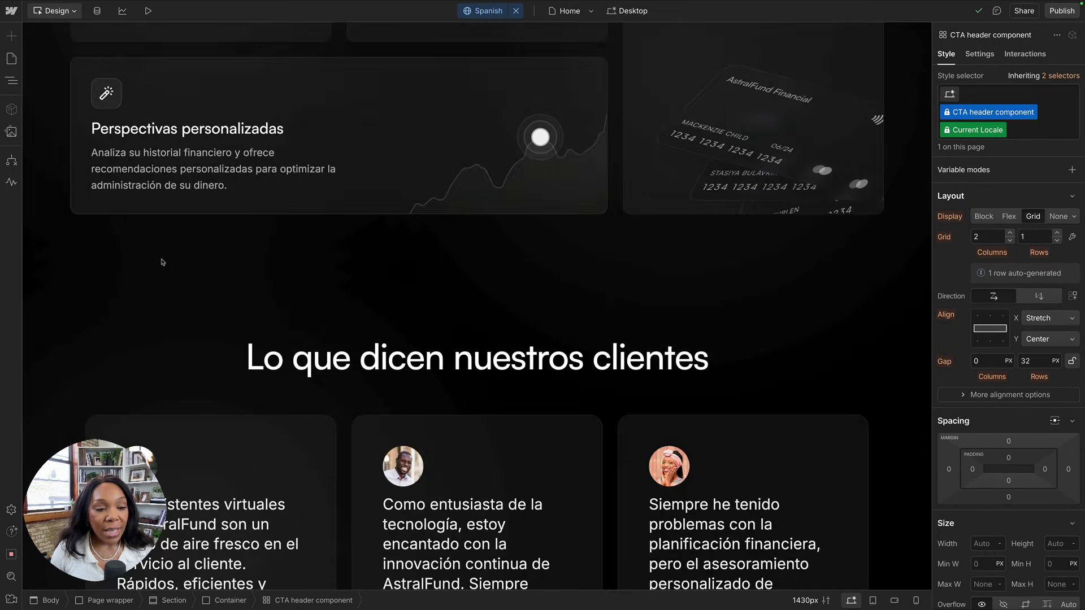
scroll(161, 263, "down", 3)
scroll(255, 209, "up", 2)
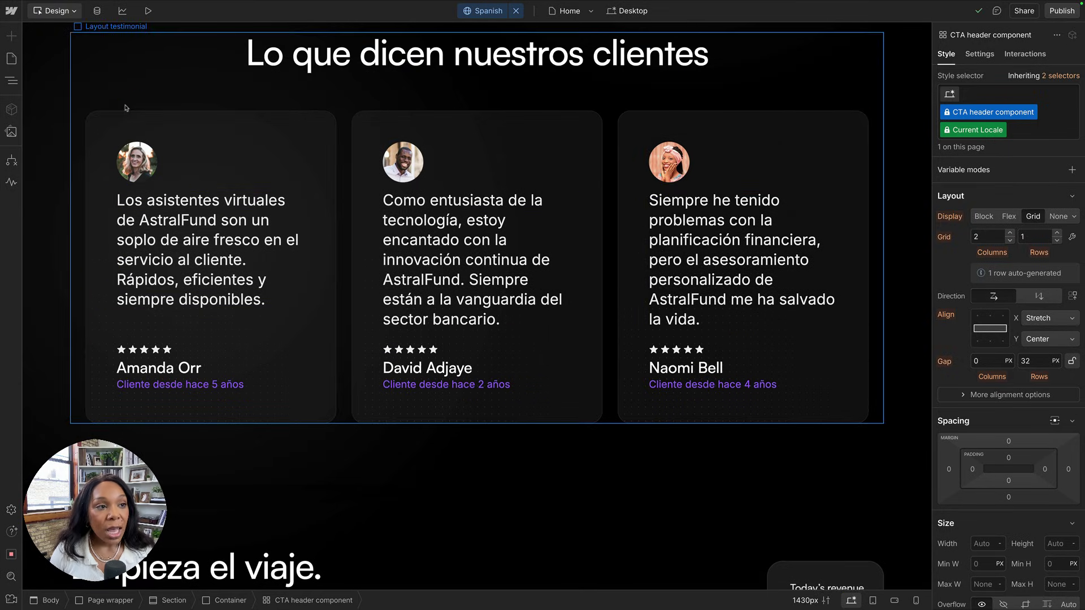
Open a Testimonials CMS entry to check its Spanish fields, then return to the list.
left_click(98, 11)
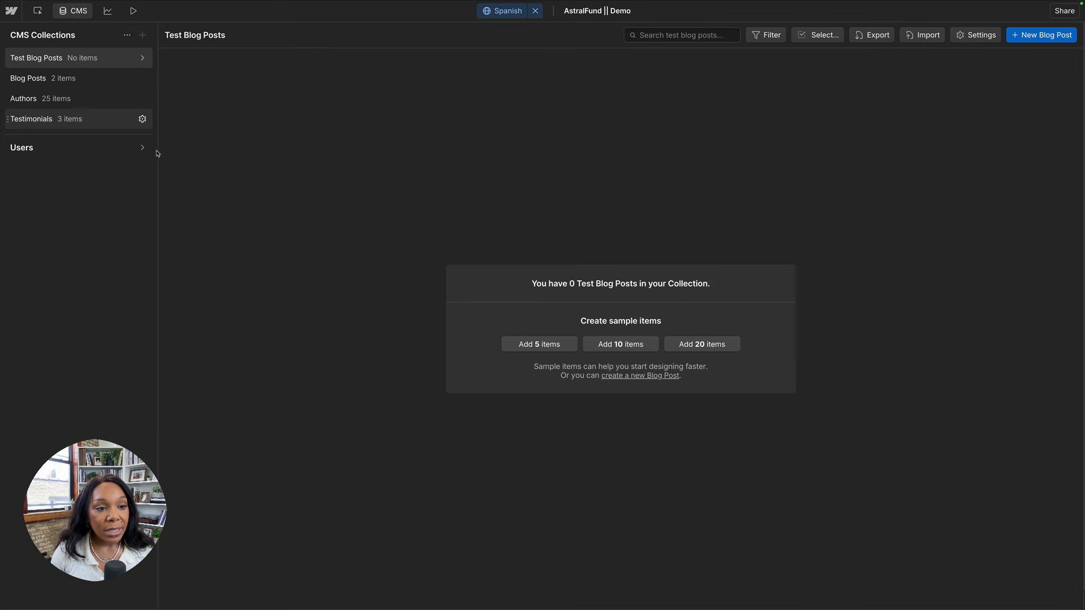
left_click(79, 120)
left_click(285, 83)
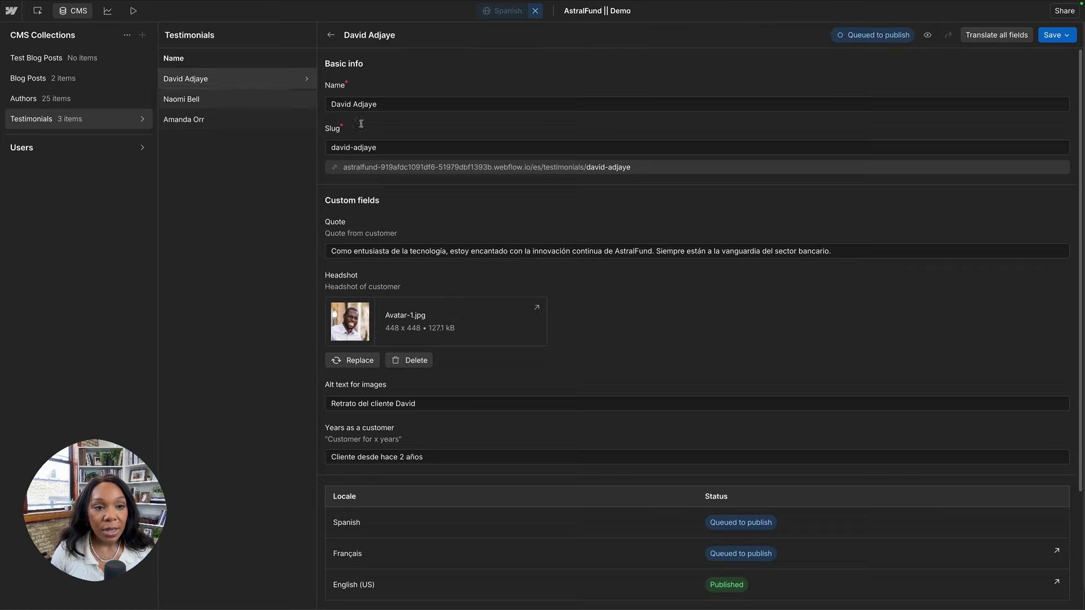
scroll(542, 187, "down", 3)
scroll(541, 187, "up", 3)
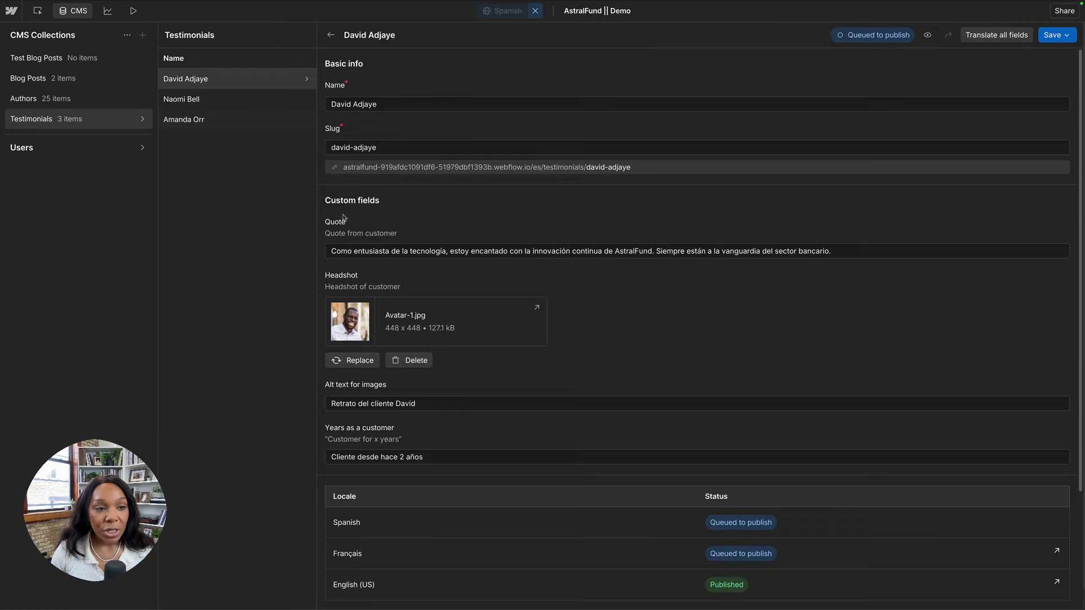
left_click(247, 79)
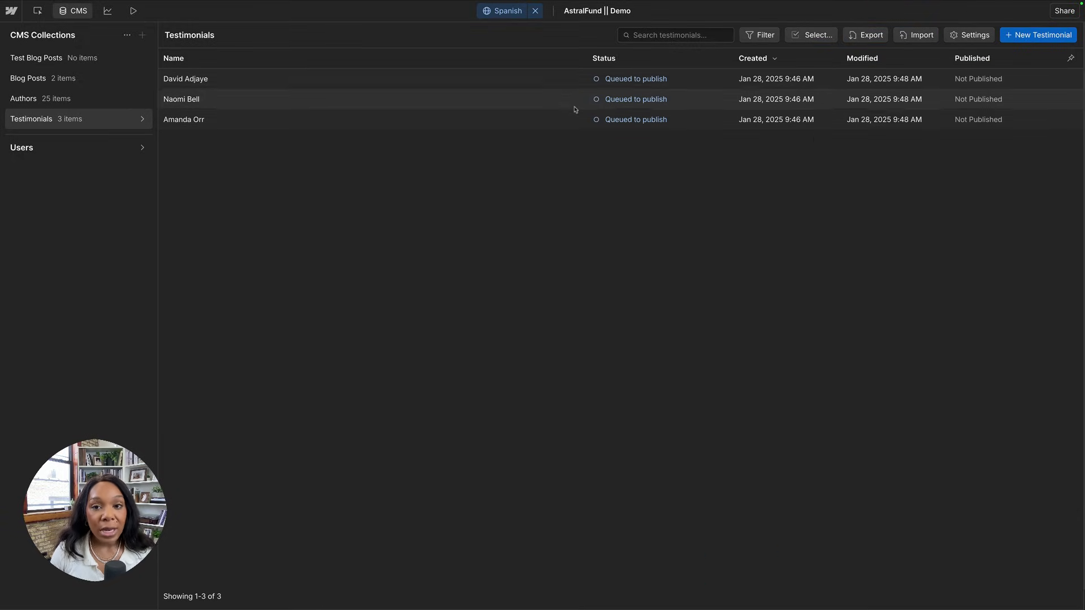
left_click(37, 10)
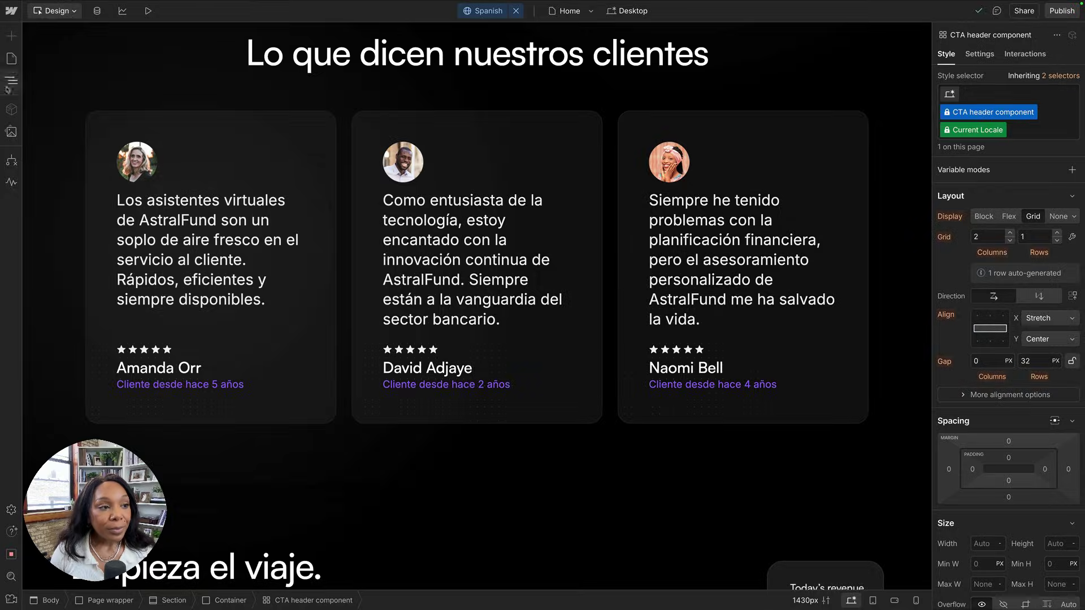
left_click(11, 58)
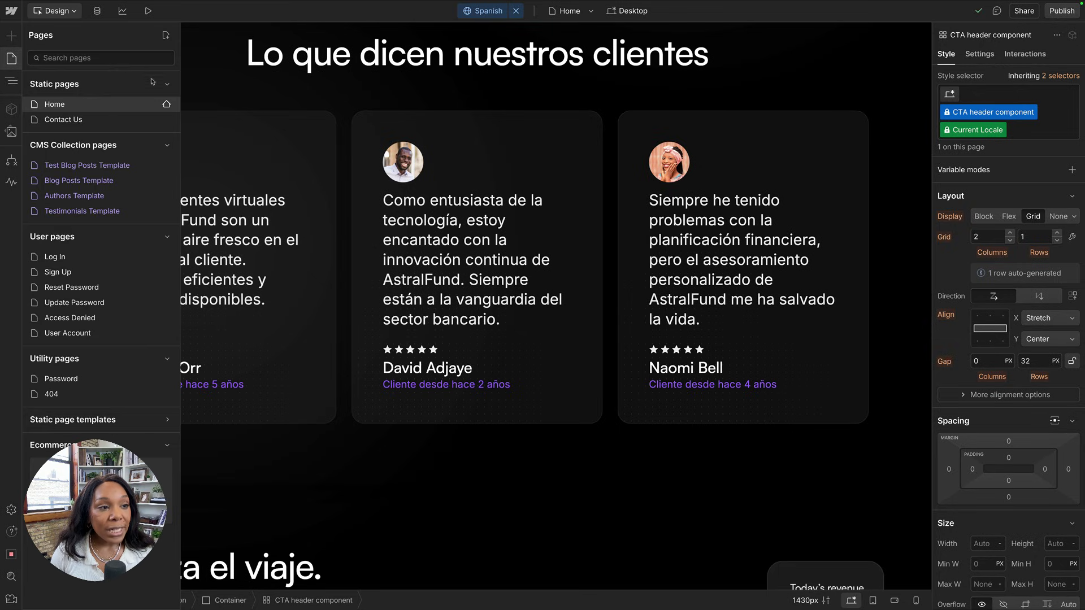
left_click(166, 105)
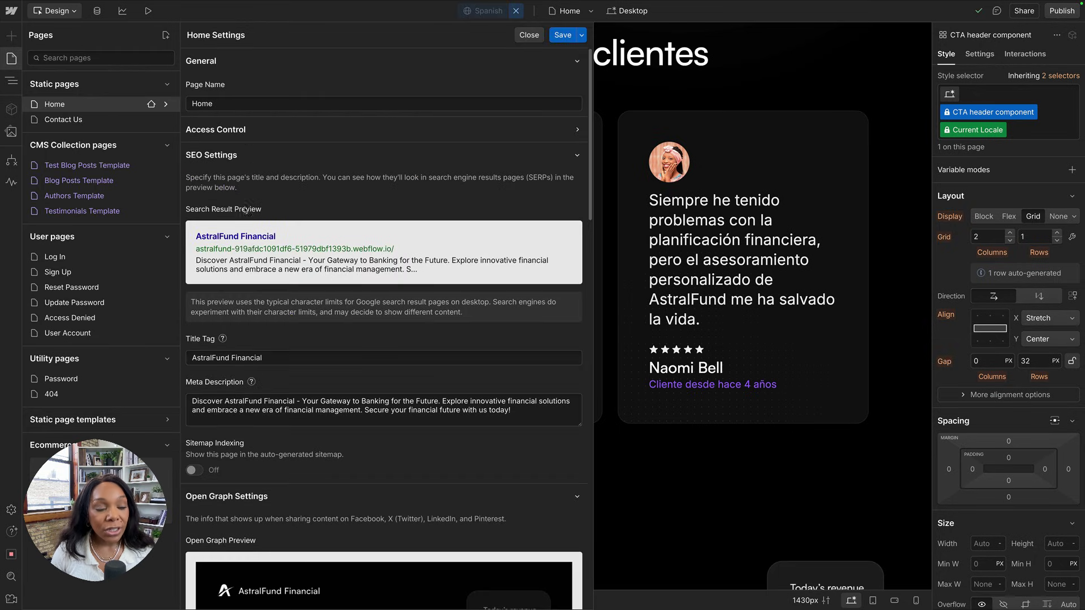
scroll(210, 301, "down", 20)
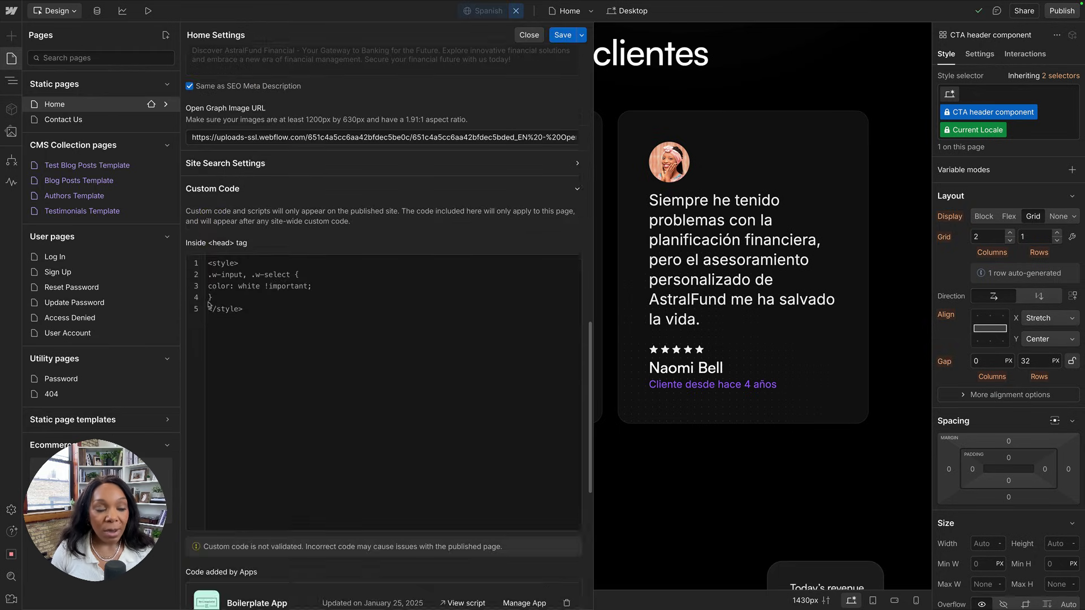
scroll(211, 308, "up", 20)
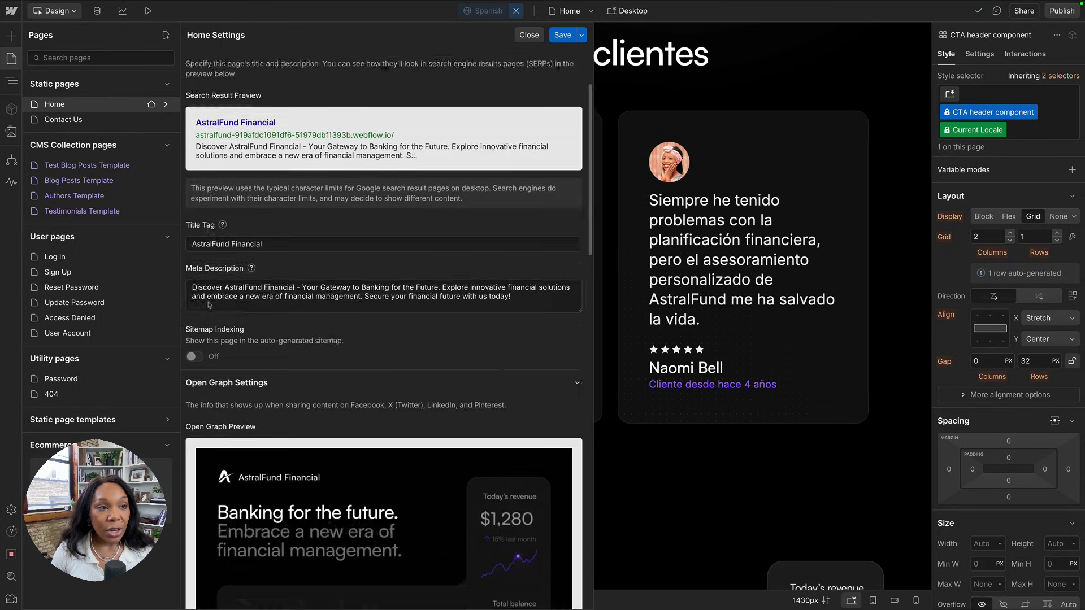
mouse_move(153, 3)
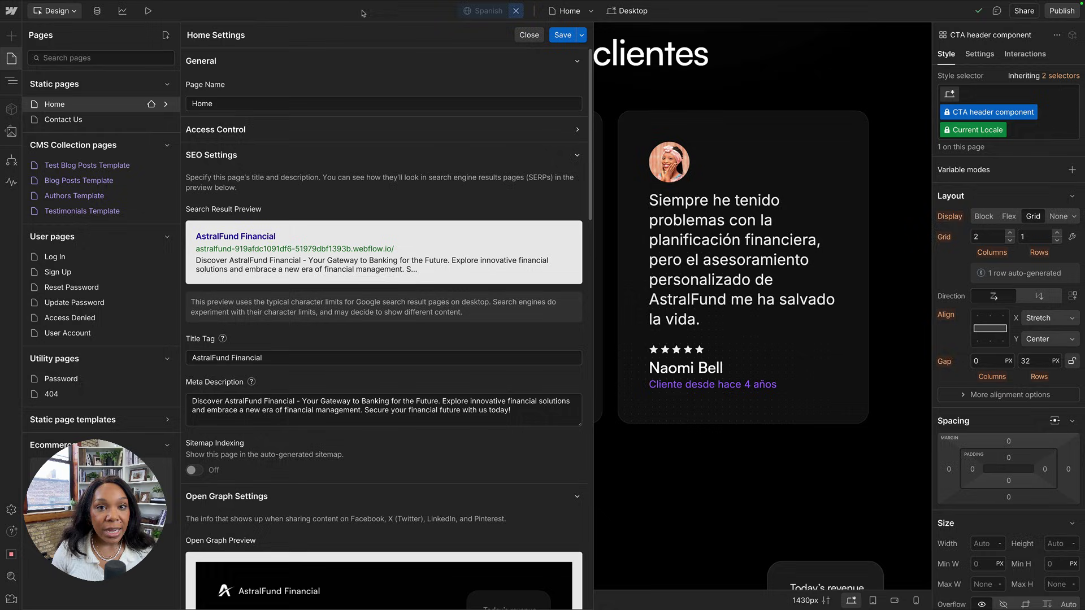
left_click(15, 59)
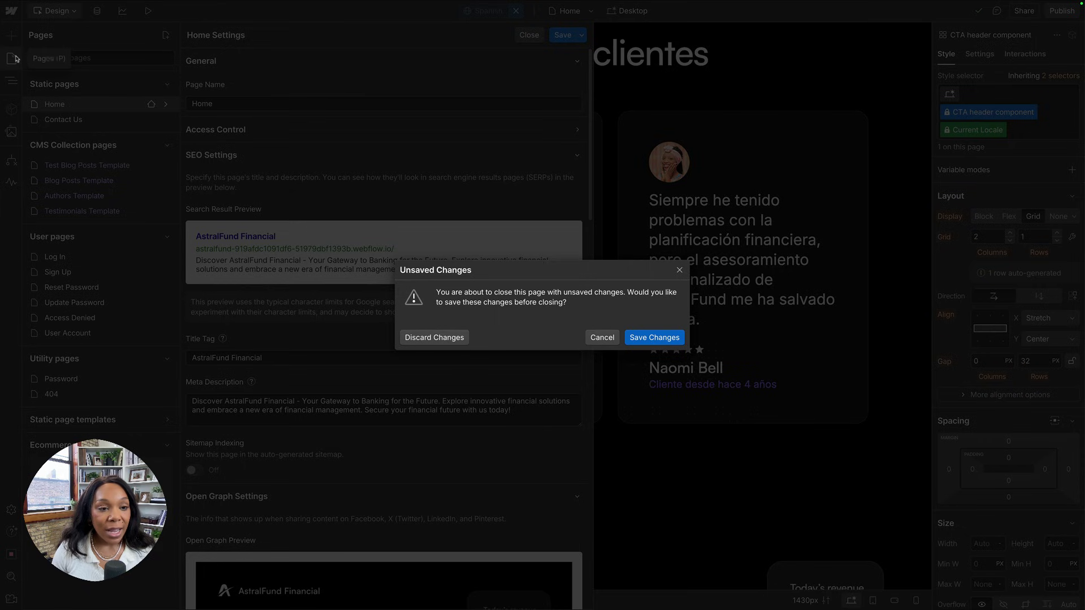
left_click(432, 336)
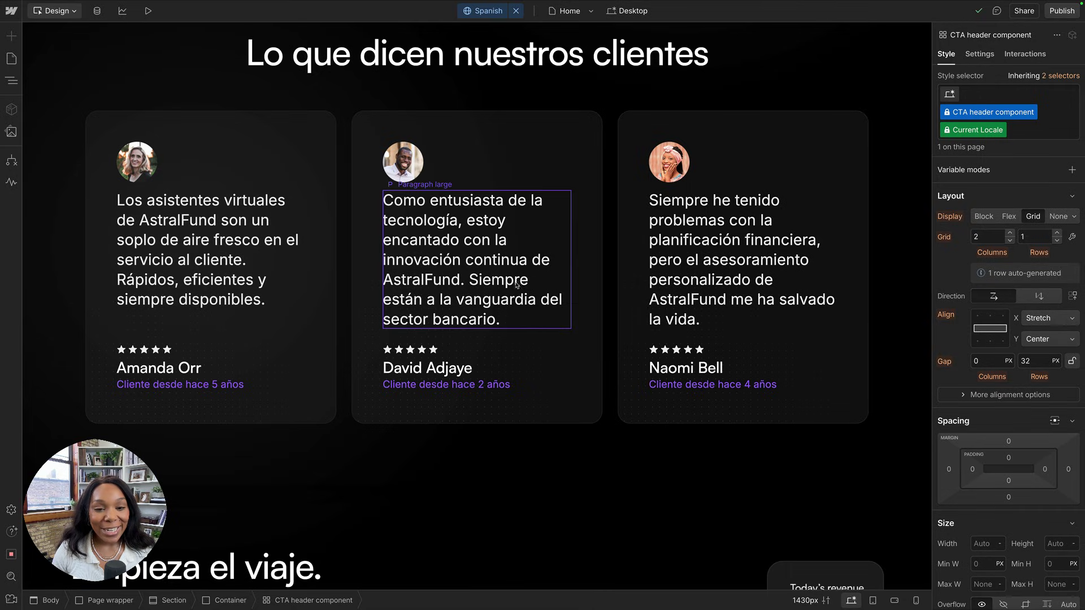
scroll(379, 273, "up", 8)
scroll(378, 273, "up", 15)
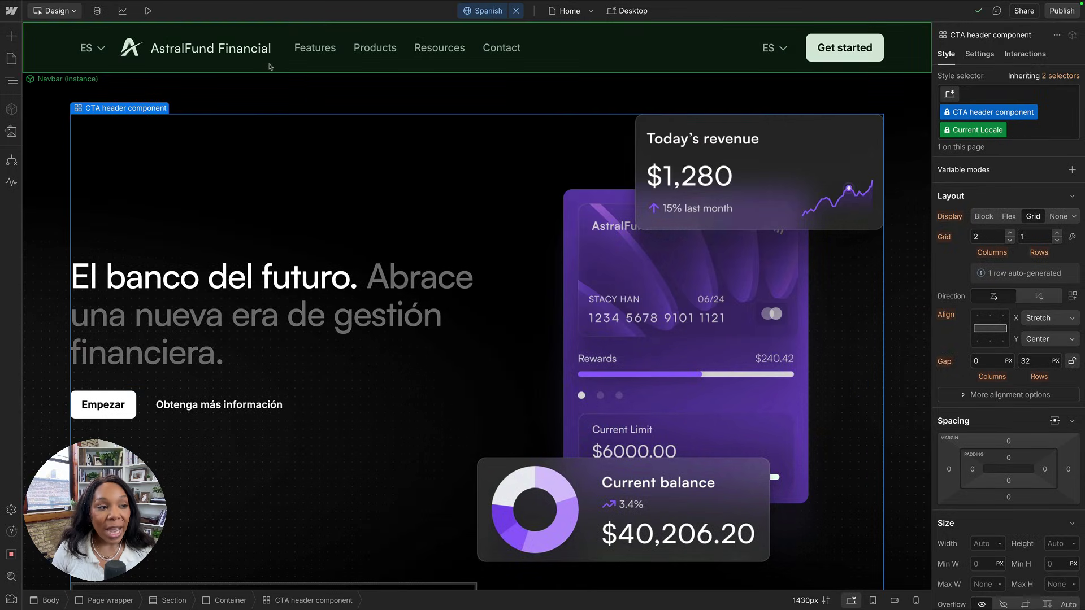
left_click(270, 67)
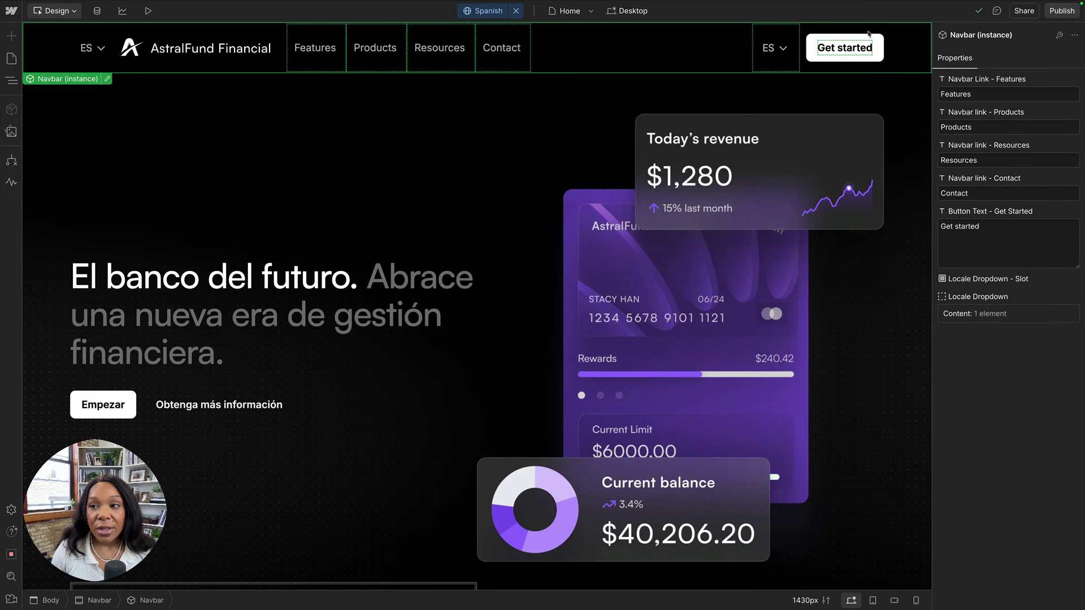
left_click(971, 92)
left_click(975, 125)
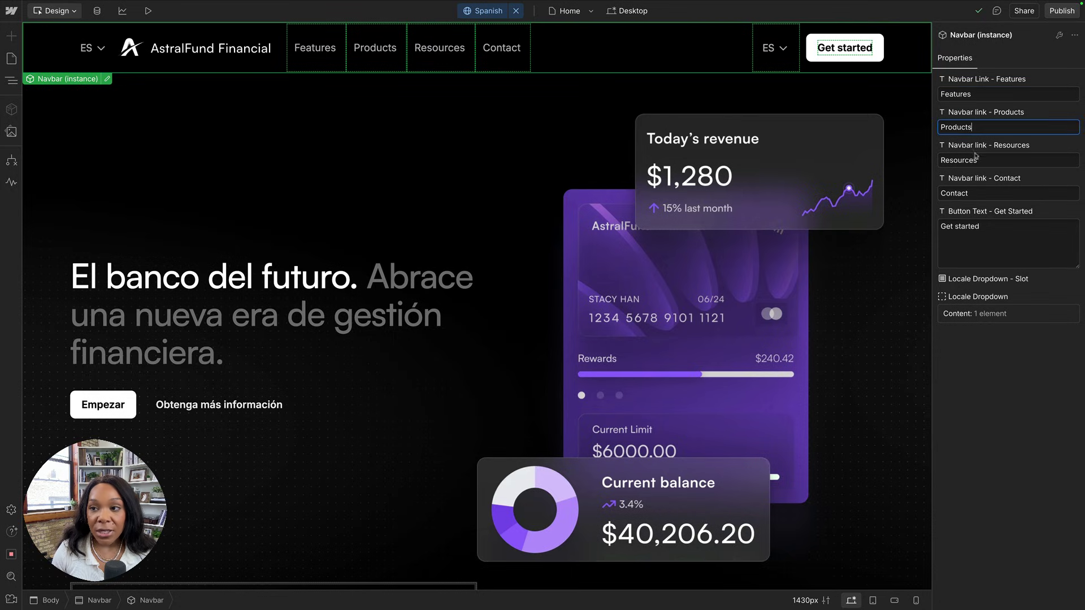
left_click(976, 159)
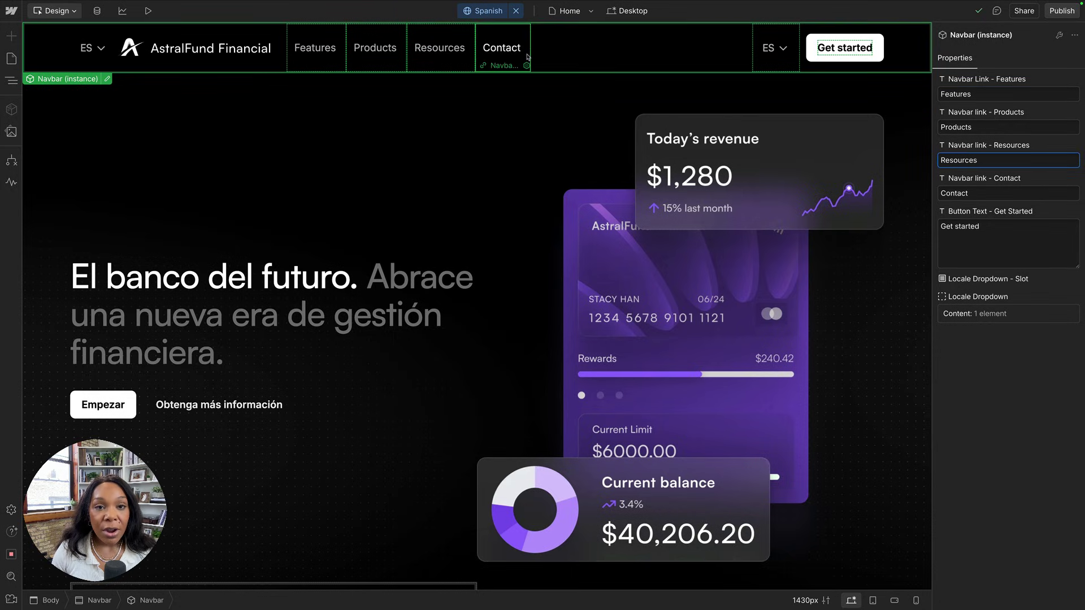
left_click(826, 57)
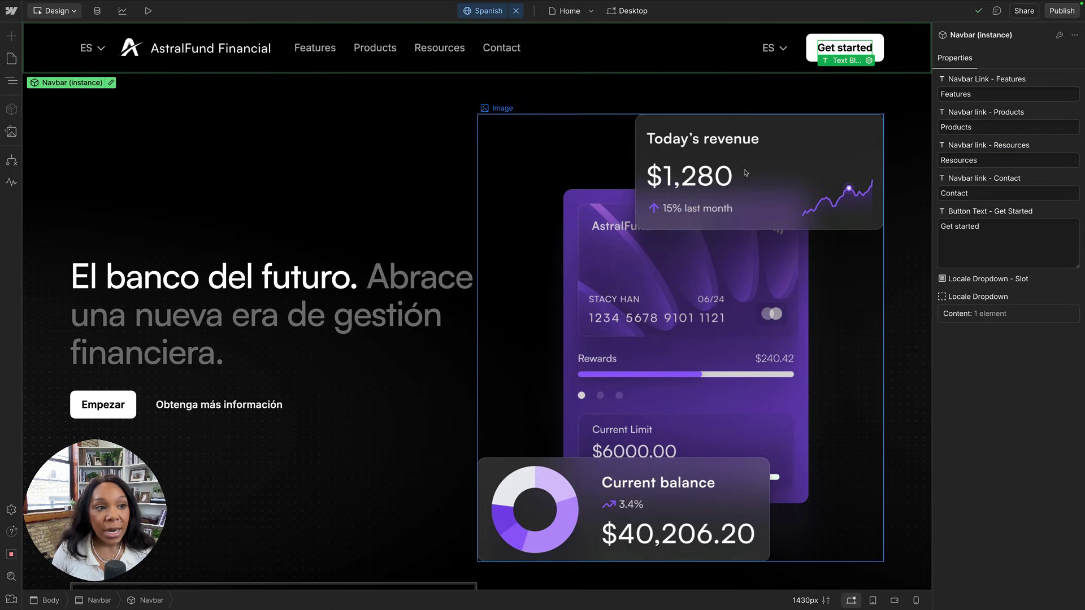
left_click(86, 57)
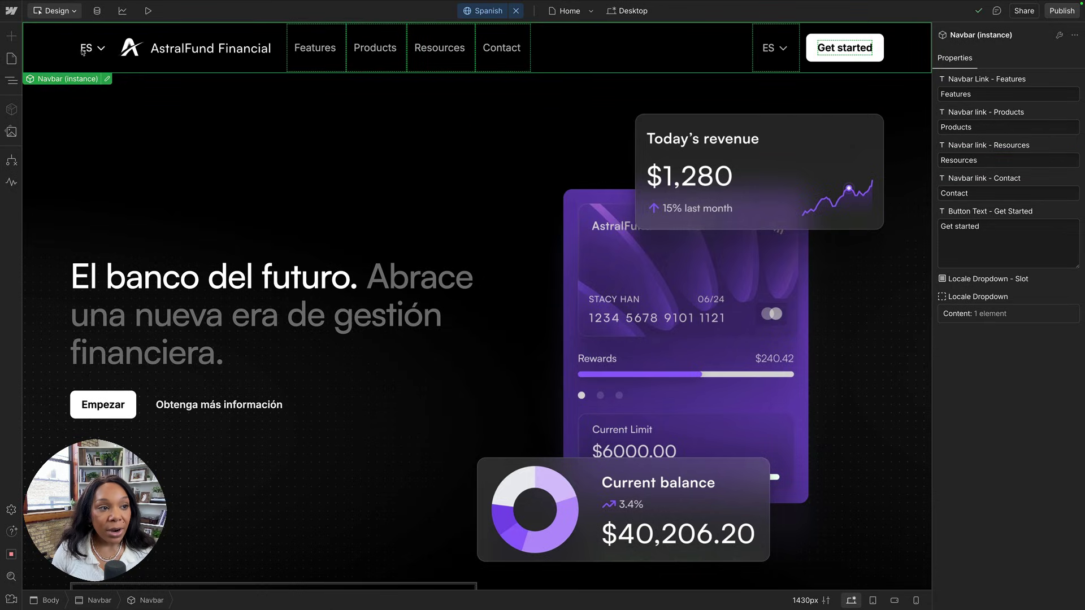
double_click(86, 52)
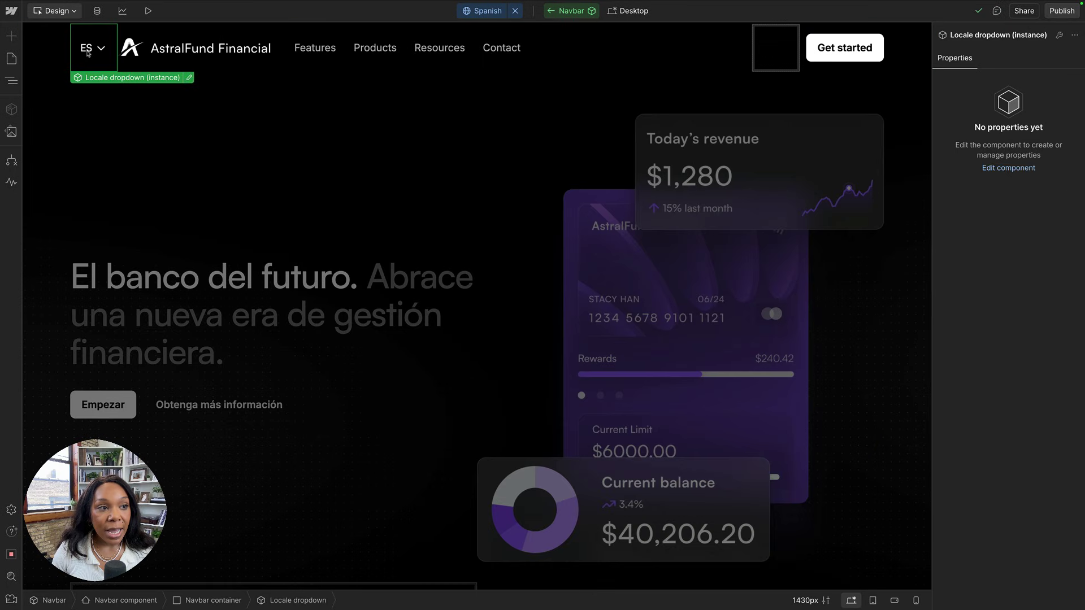
double_click(90, 50)
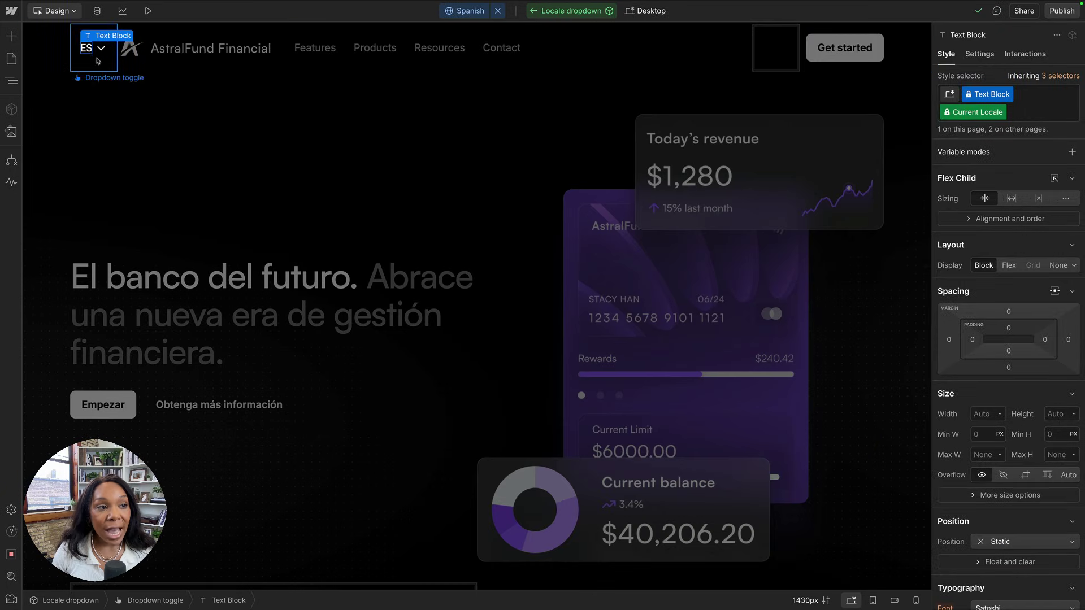
double_click(88, 54)
key("Escape")
key("Escape")
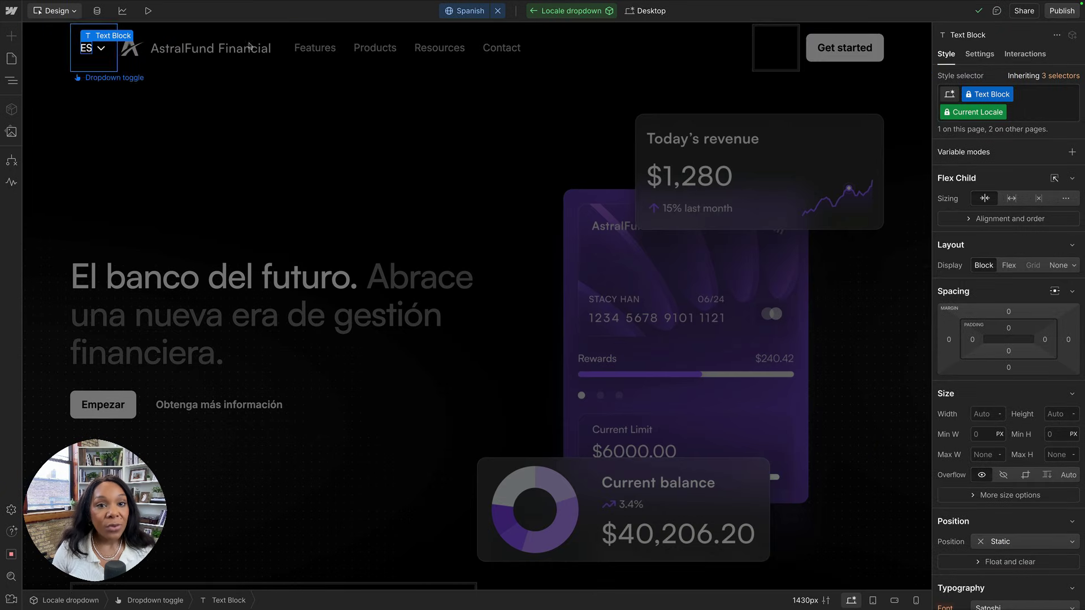
key("Escape")
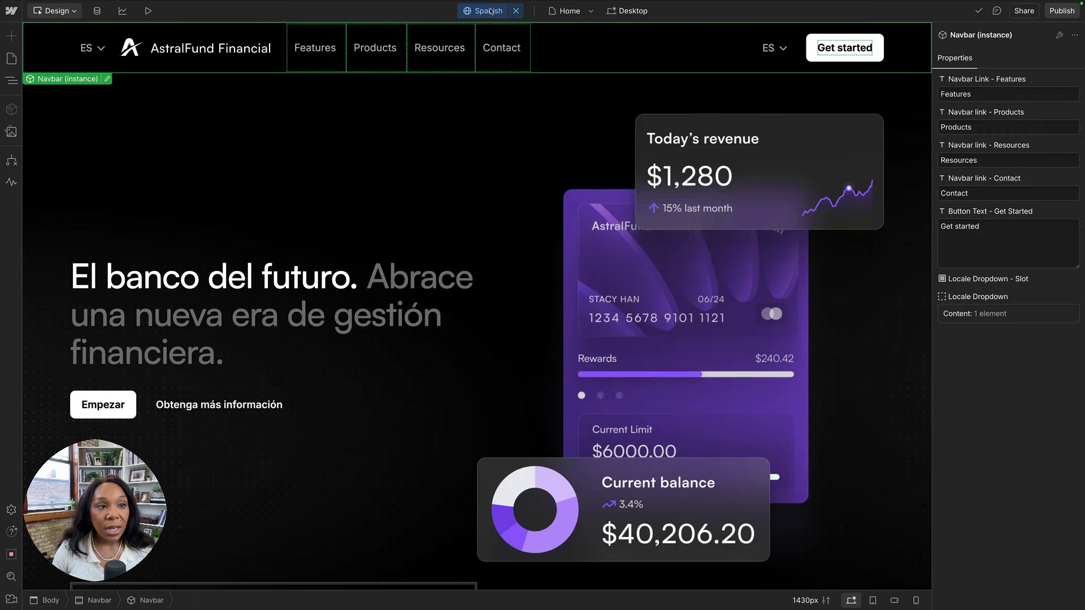
left_click(489, 11)
Toggle the home page canvas between English (US) and Spanish and scroll through the translation.
left_click(488, 32)
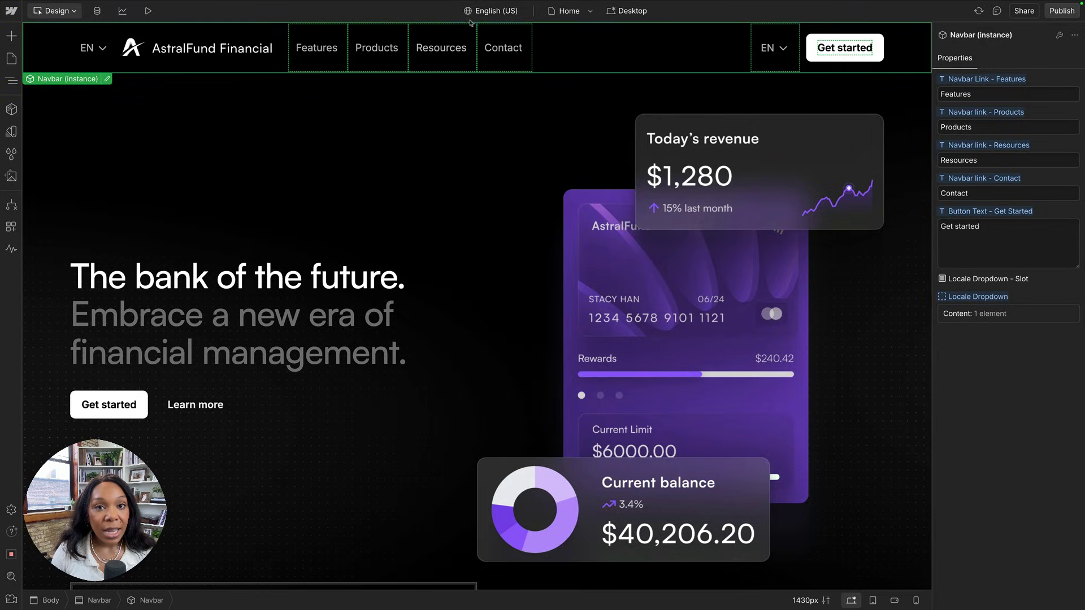
left_click(474, 14)
left_click(467, 60)
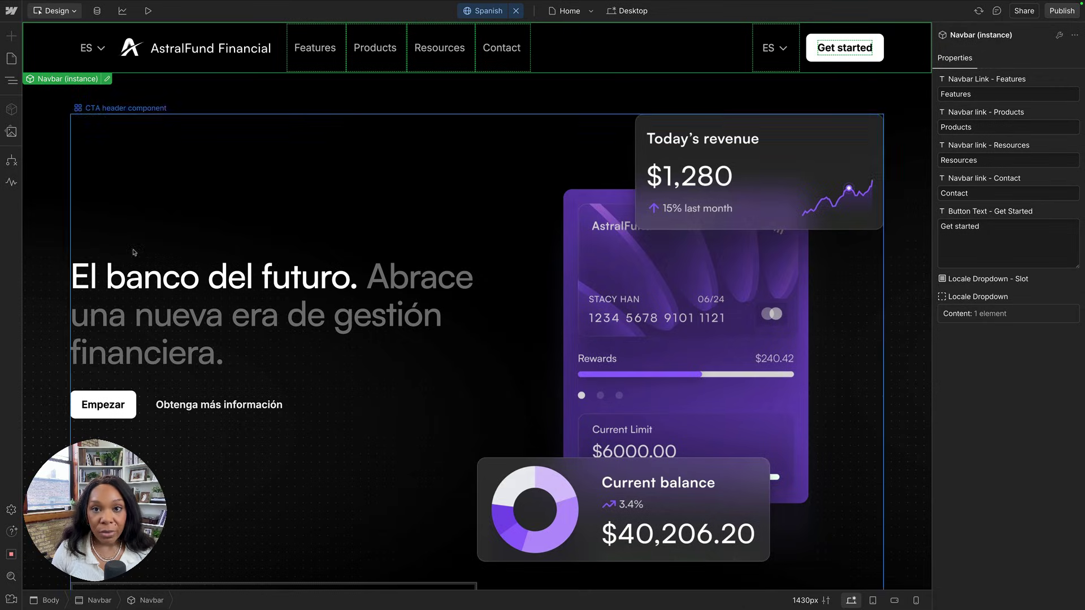
scroll(127, 169, "down", 15)
scroll(134, 253, "down", 7)
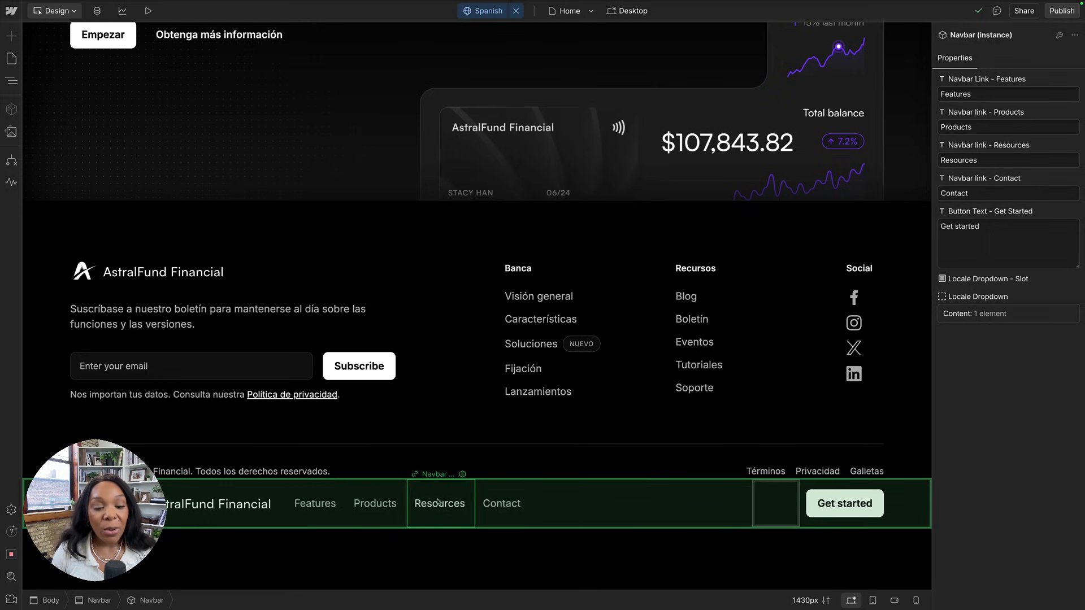
scroll(343, 417, "up", 20)
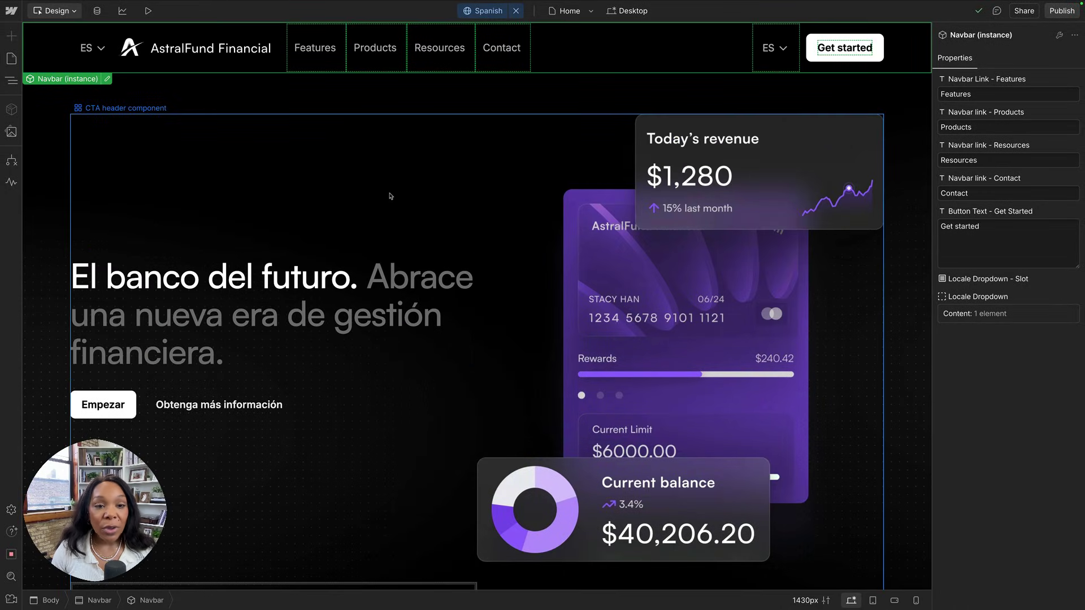
left_click(404, 169)
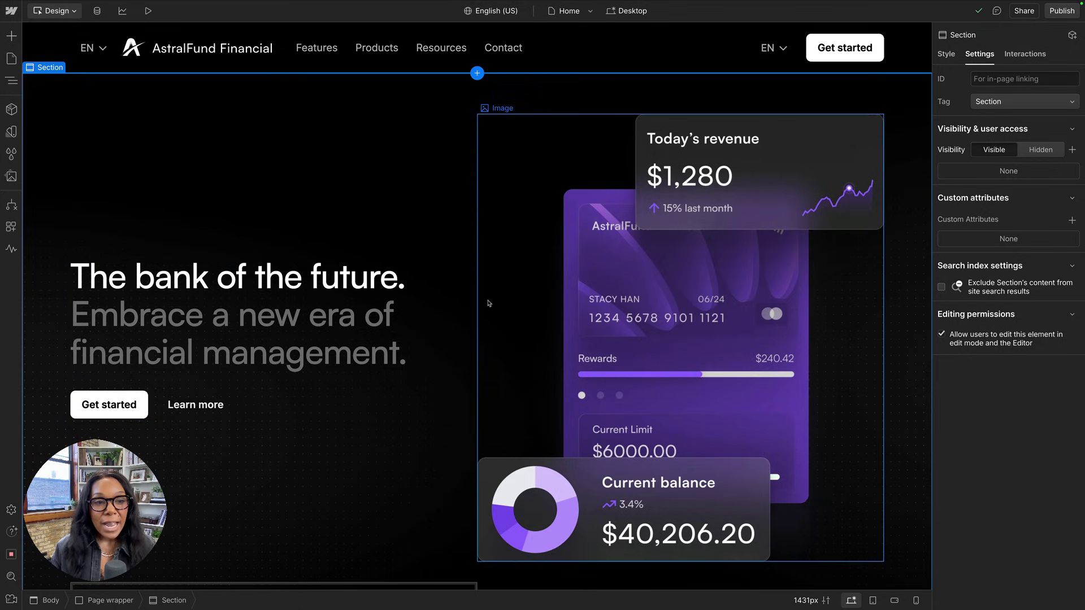
Launch Twise.ai from Apps and reauthenticate it with a freshly copied Webflow token.
left_click(11, 226)
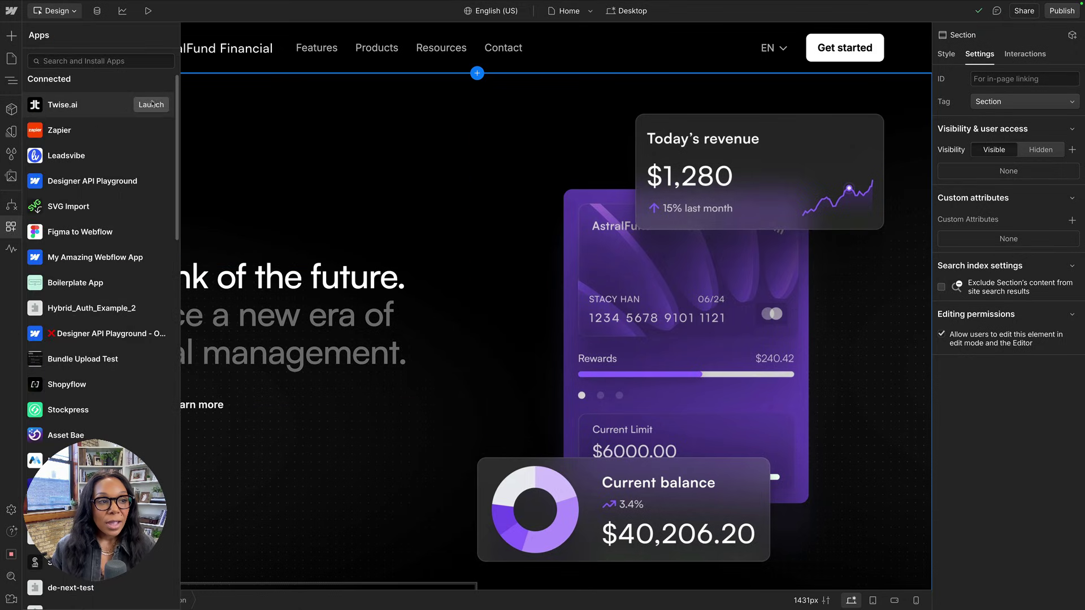
left_click(150, 104)
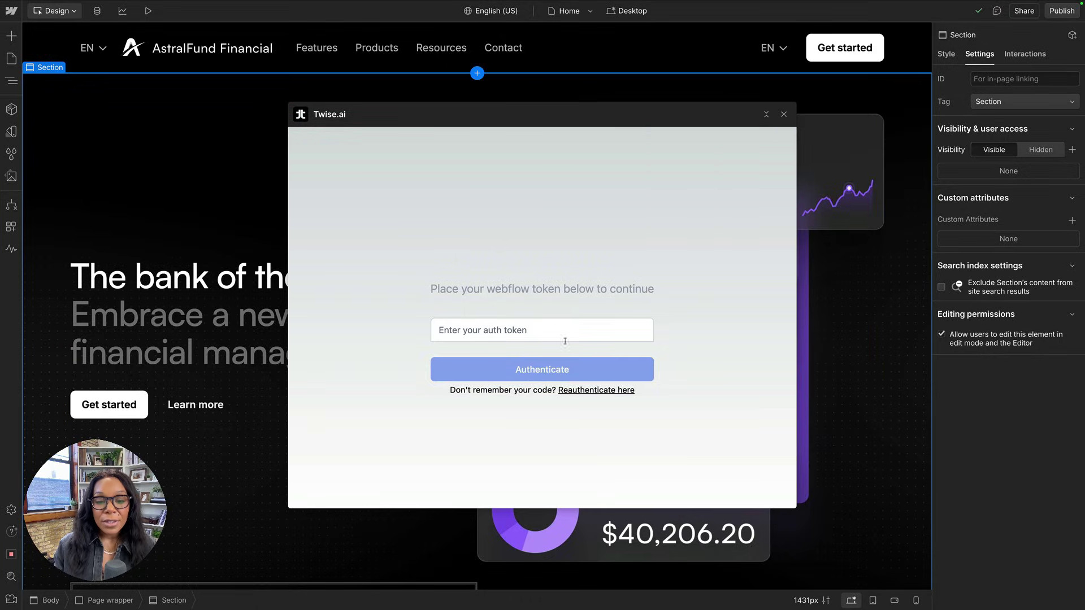
left_click(587, 395)
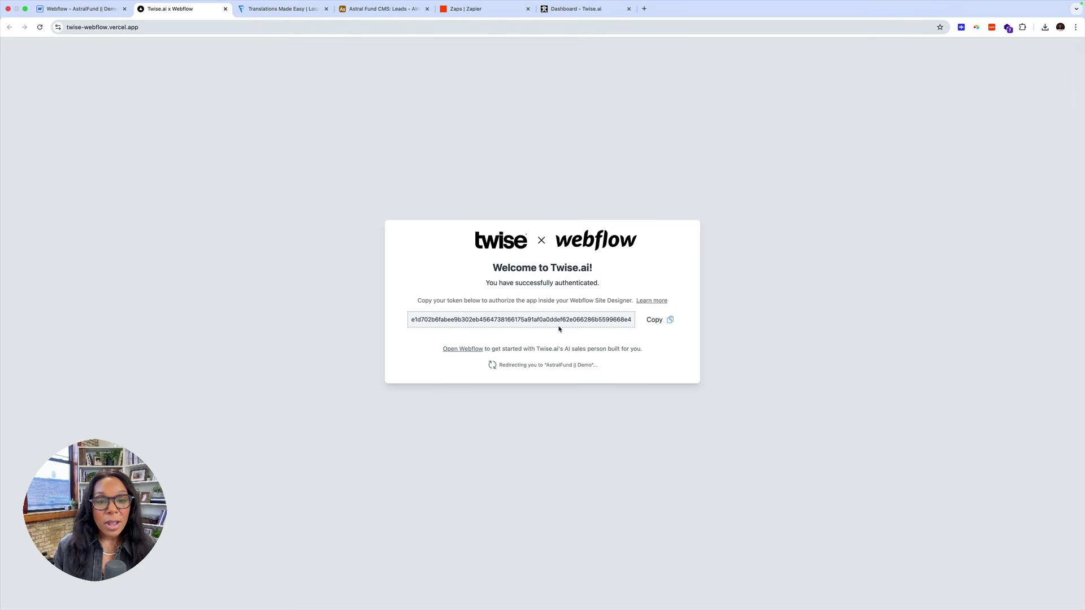
left_click(667, 321)
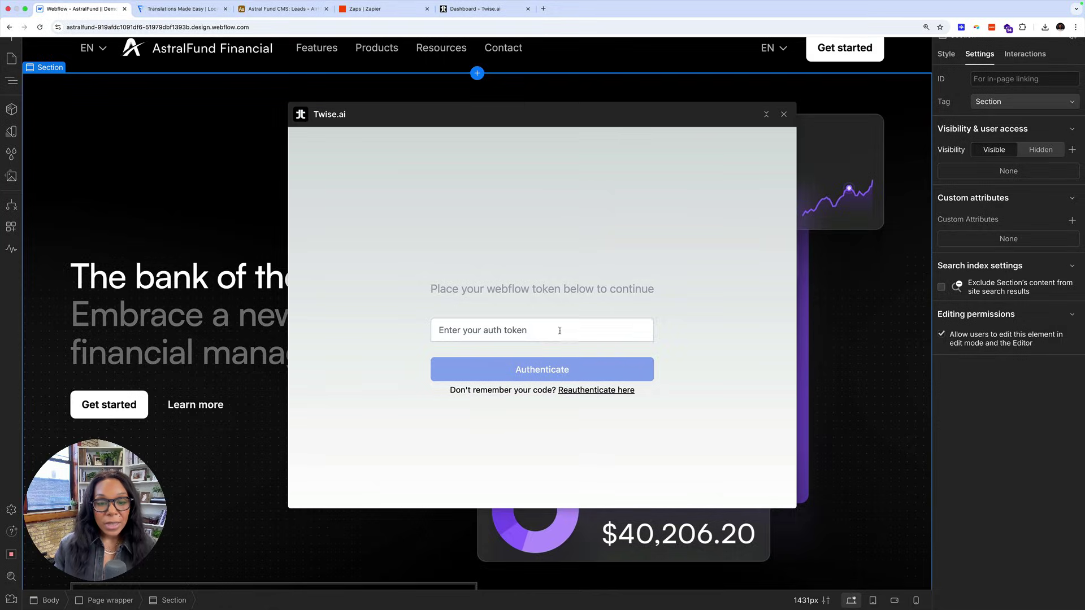
left_click(555, 330)
key("super+v")
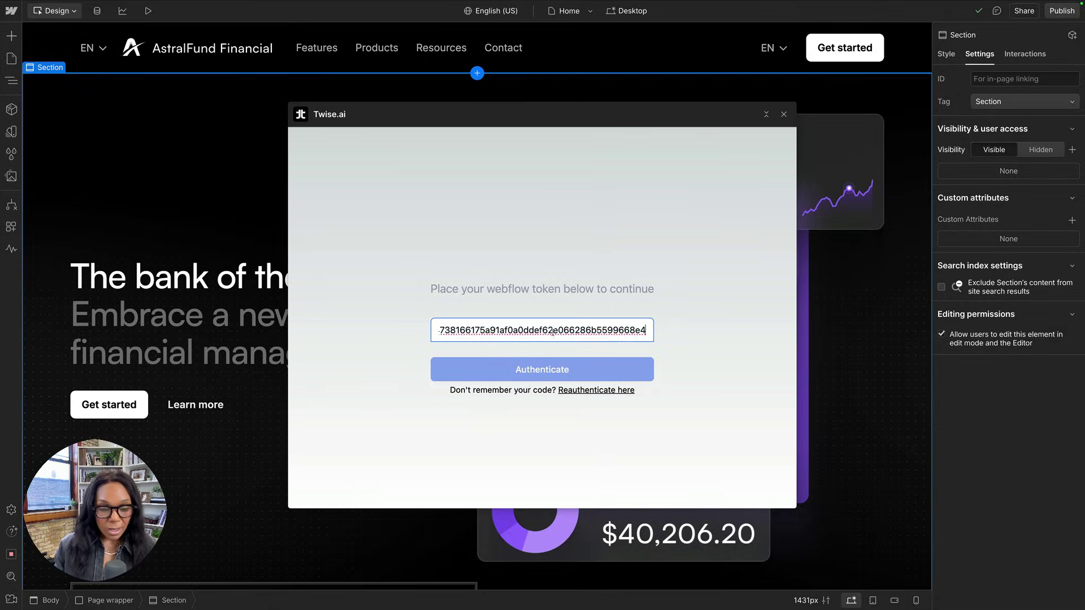
left_click(527, 364)
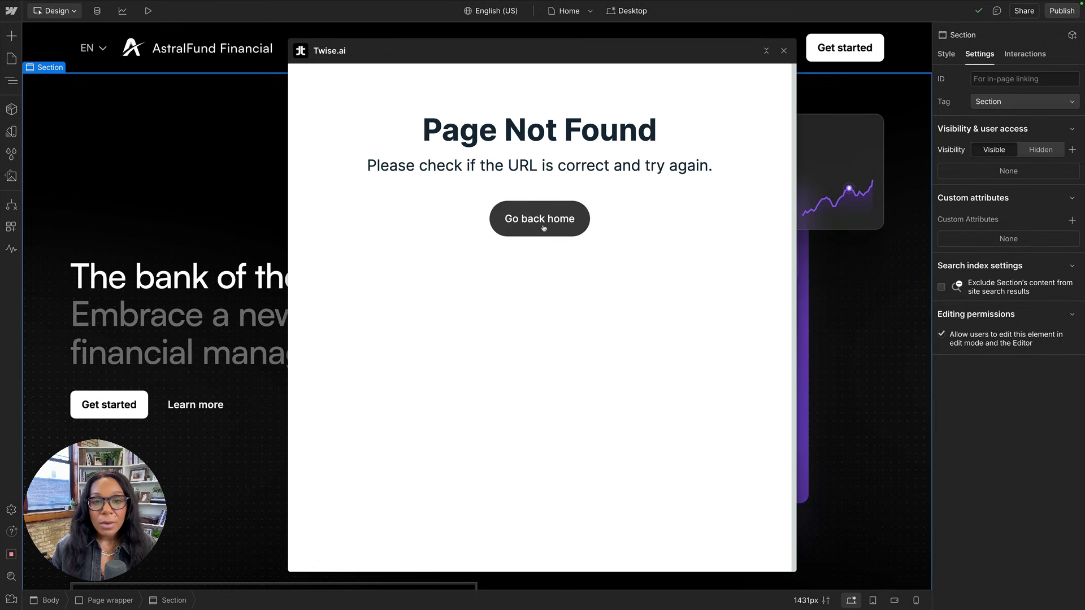
Return to the Twise dashboard and start a new twise using Create from website.
left_click(543, 228)
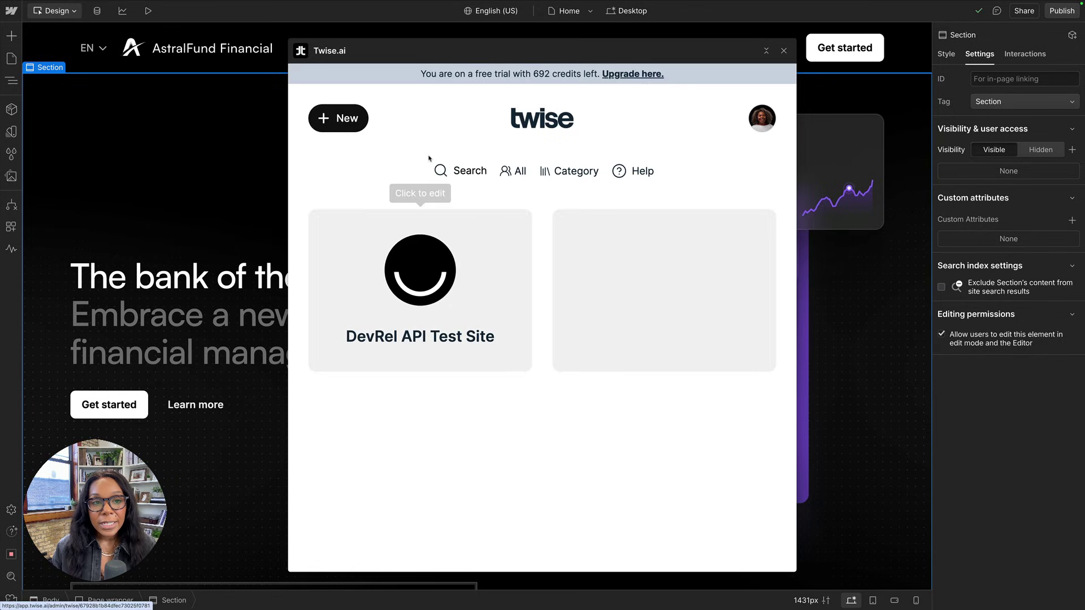
left_click(340, 123)
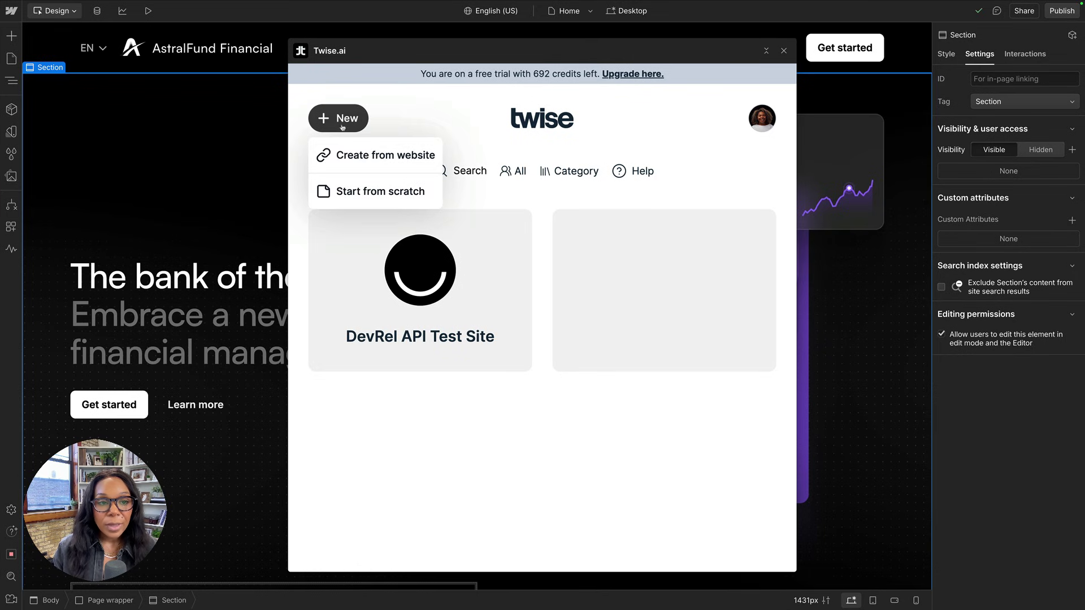
left_click(360, 160)
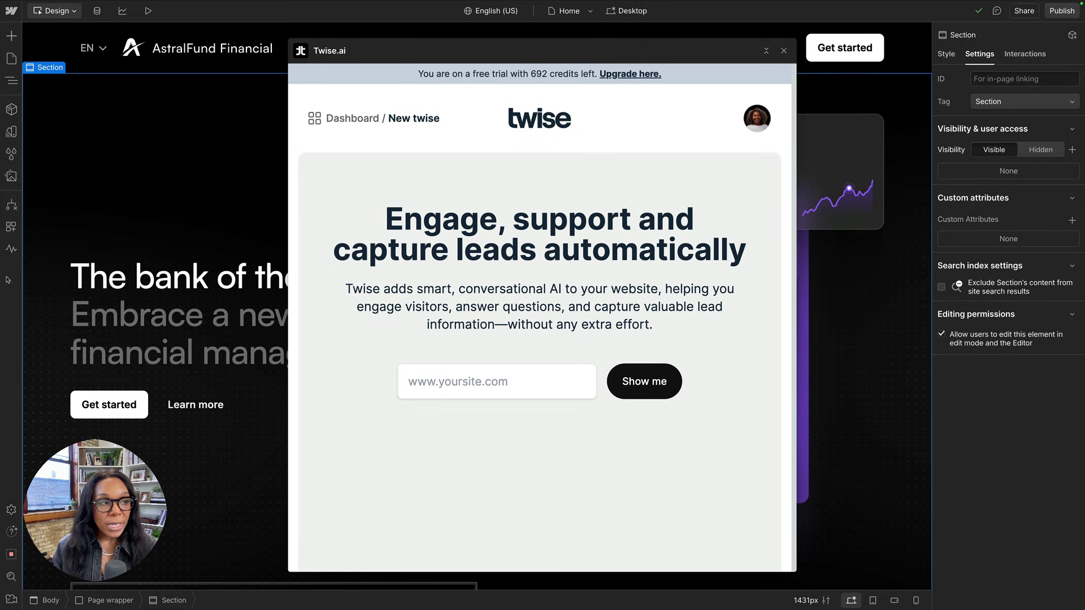
mouse_move(347, 11)
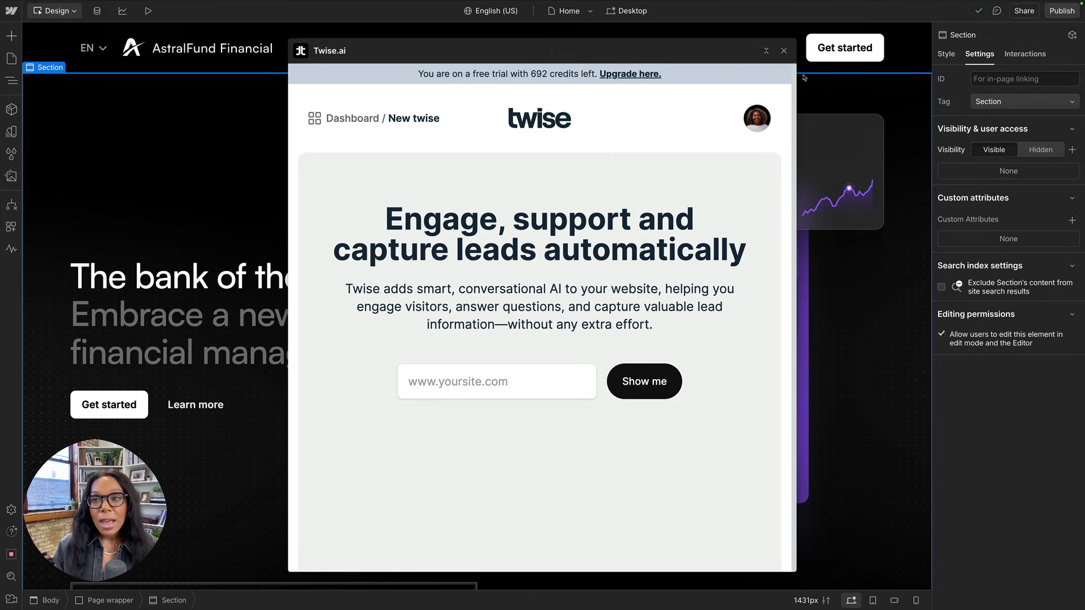
Copy the AstralFund staging site URL from Webflow's Publish dialog.
left_click(1058, 12)
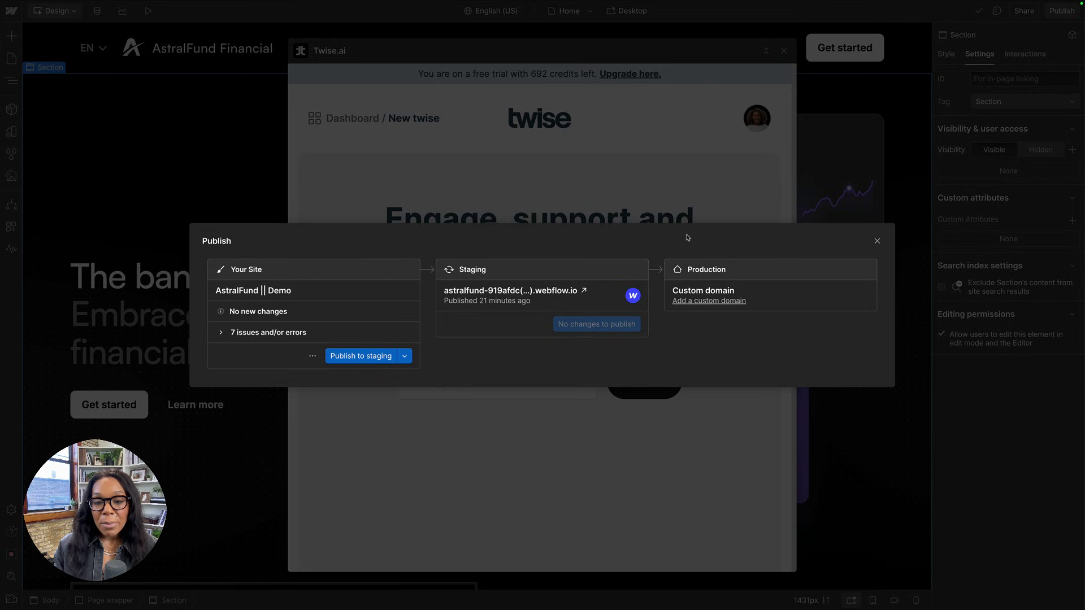
right_click(549, 291)
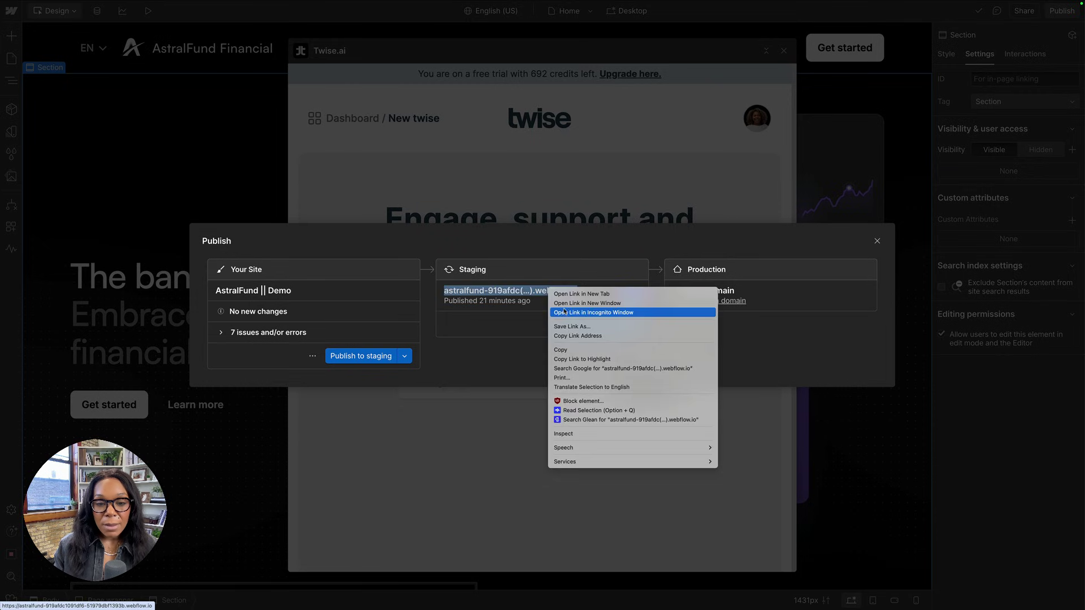
left_click(571, 340)
left_click(682, 222)
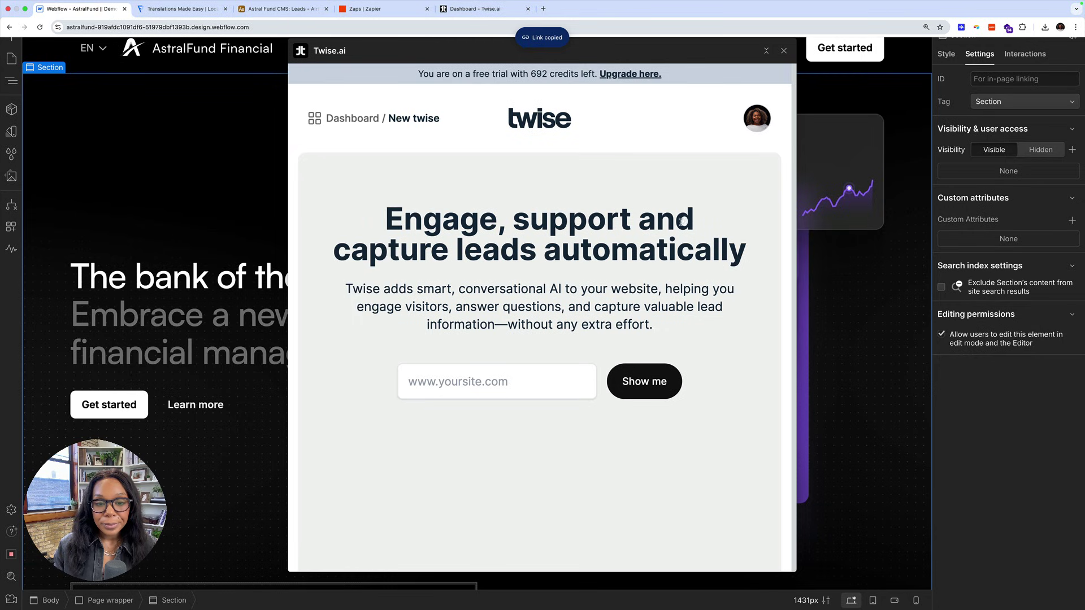
Paste the staging URL into Twise, generate the twise, and skip lead capture.
left_click(511, 371)
key("cmd+v")
left_click(634, 385)
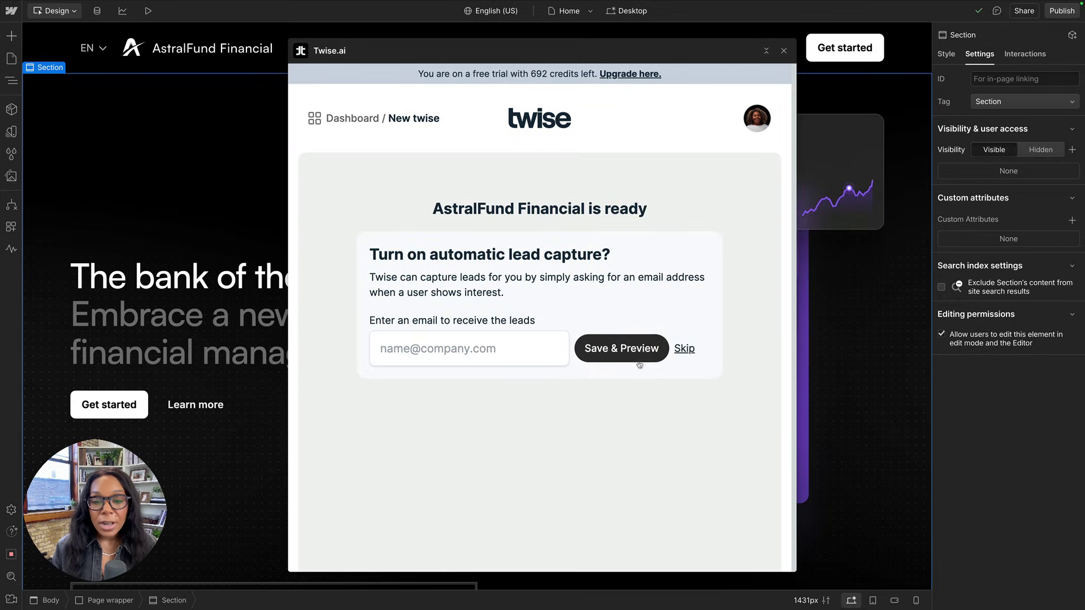
left_click(684, 349)
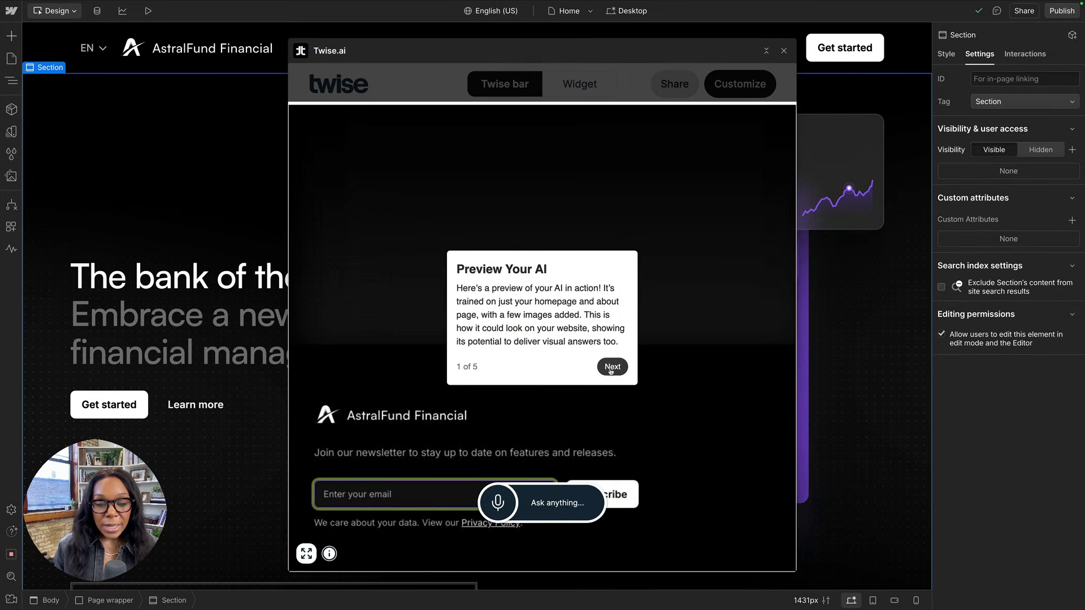
Step through the Twise preview tour tips until it is done.
left_click(611, 369)
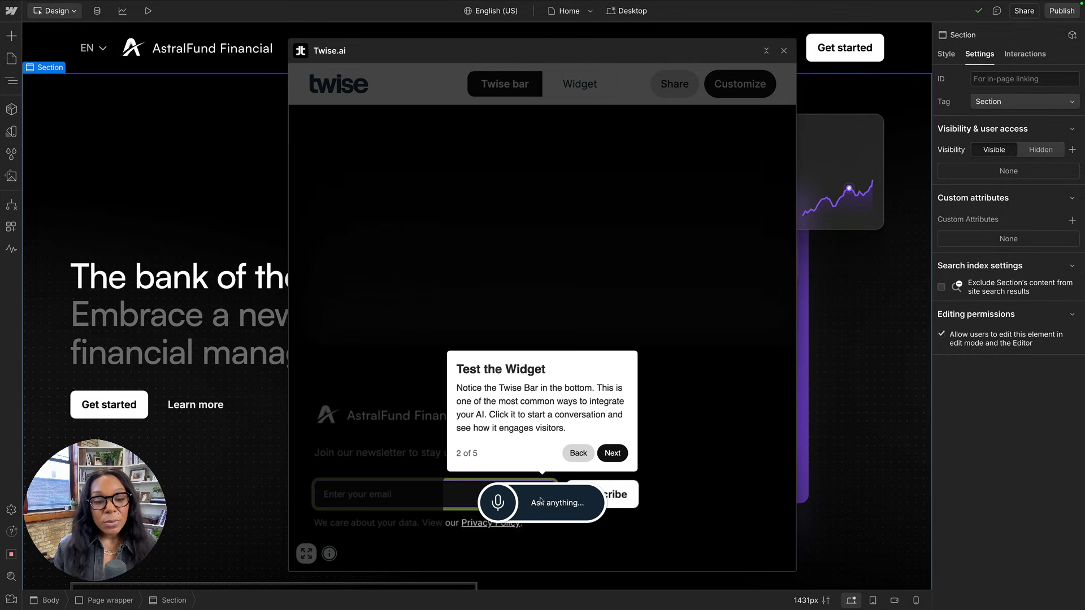
left_click(582, 454)
left_click(615, 369)
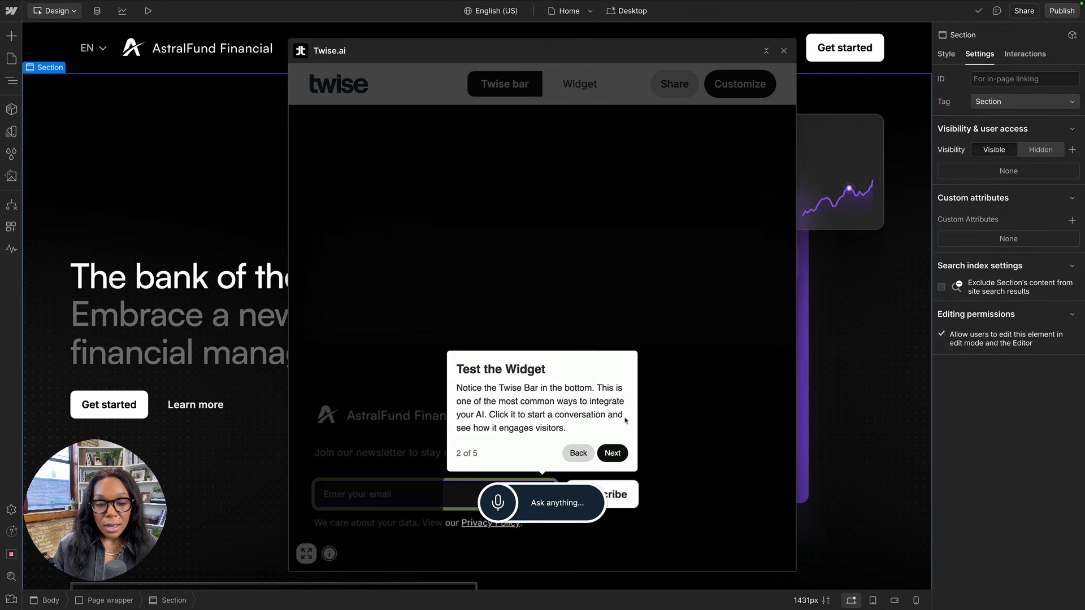
left_click(612, 453)
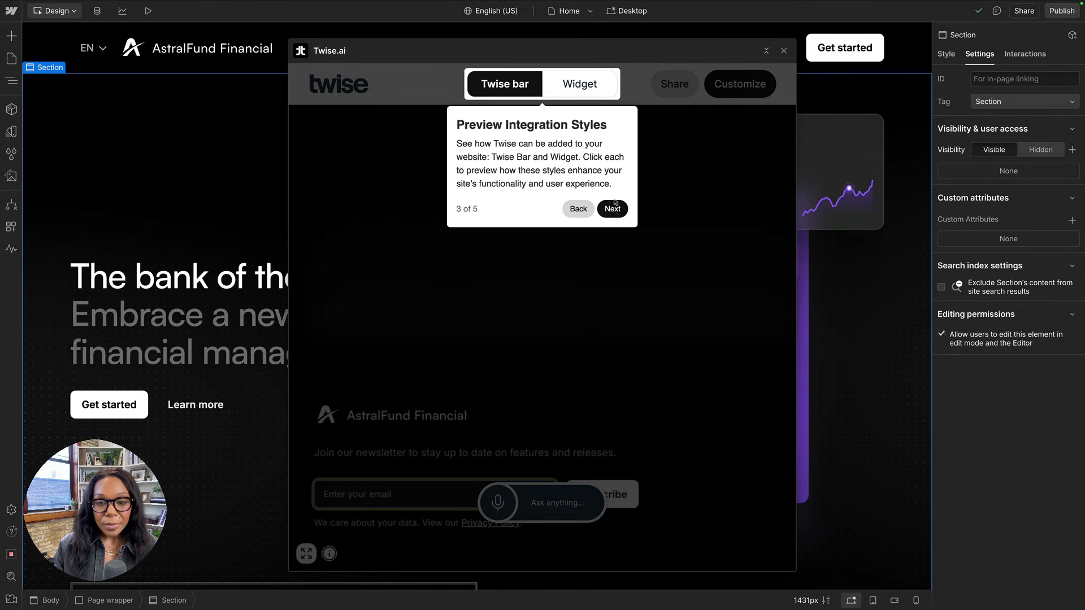
left_click(614, 204)
left_click(671, 183)
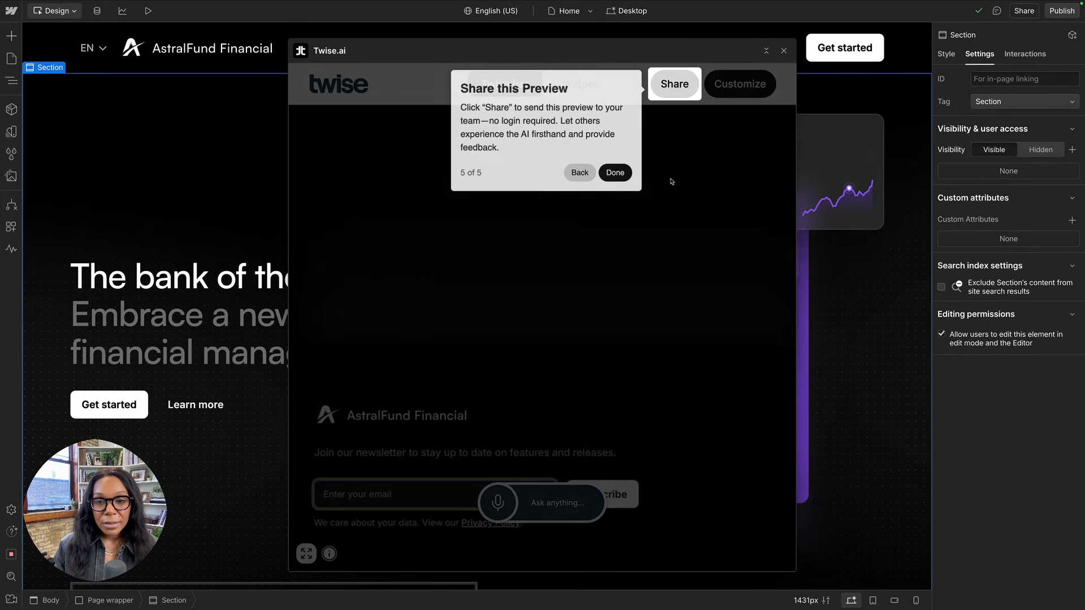
left_click(615, 173)
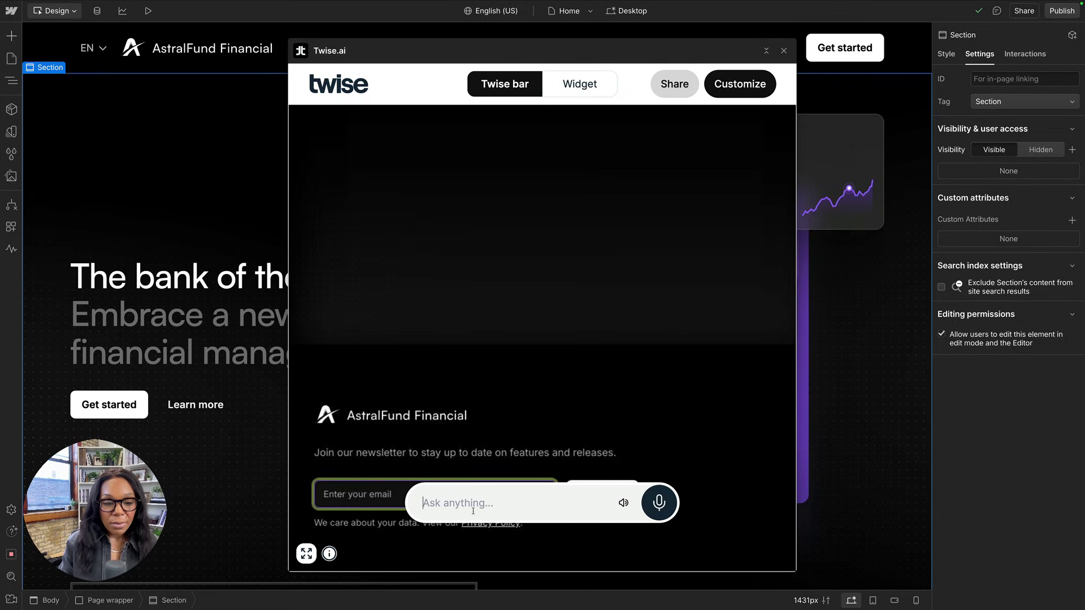
Ask the chatbot 'What do customers have to say about astral fund?'.
left_click(473, 511)
type("Whst")
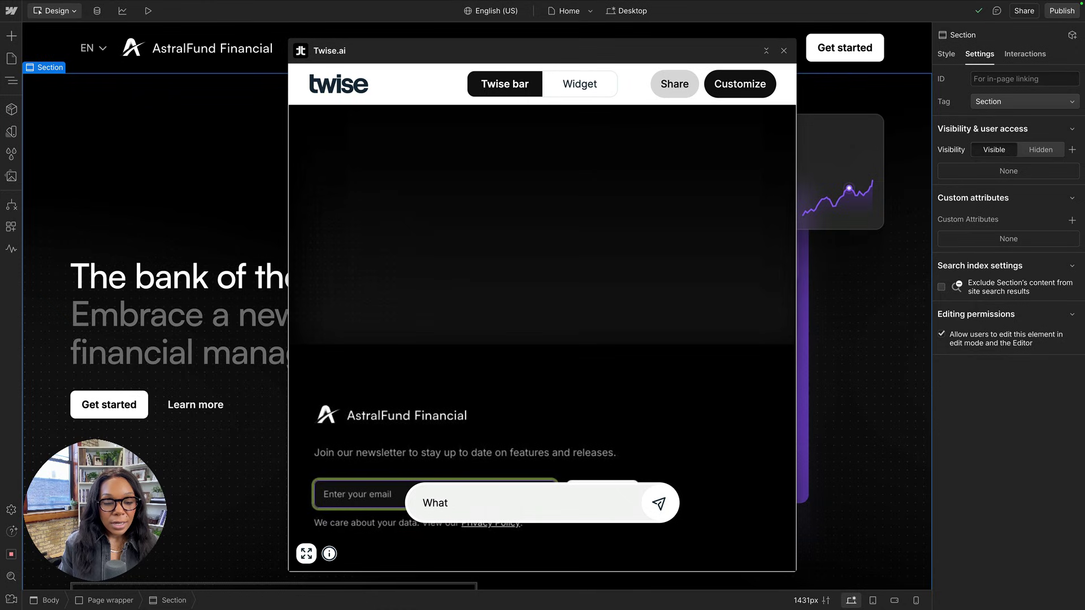
type(" do customers have to say abou")
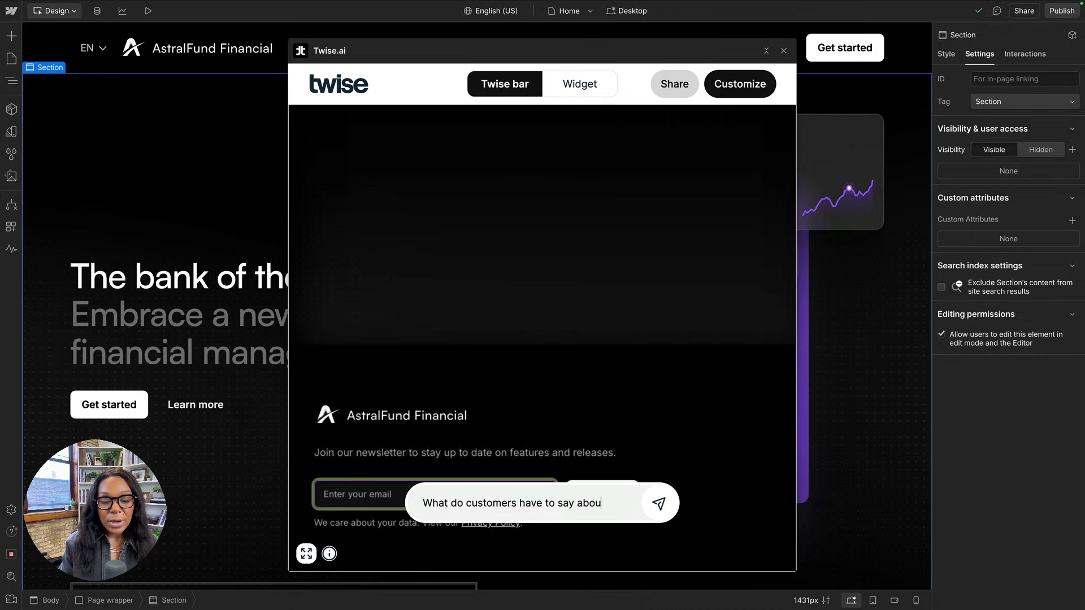
type("t astral fund?")
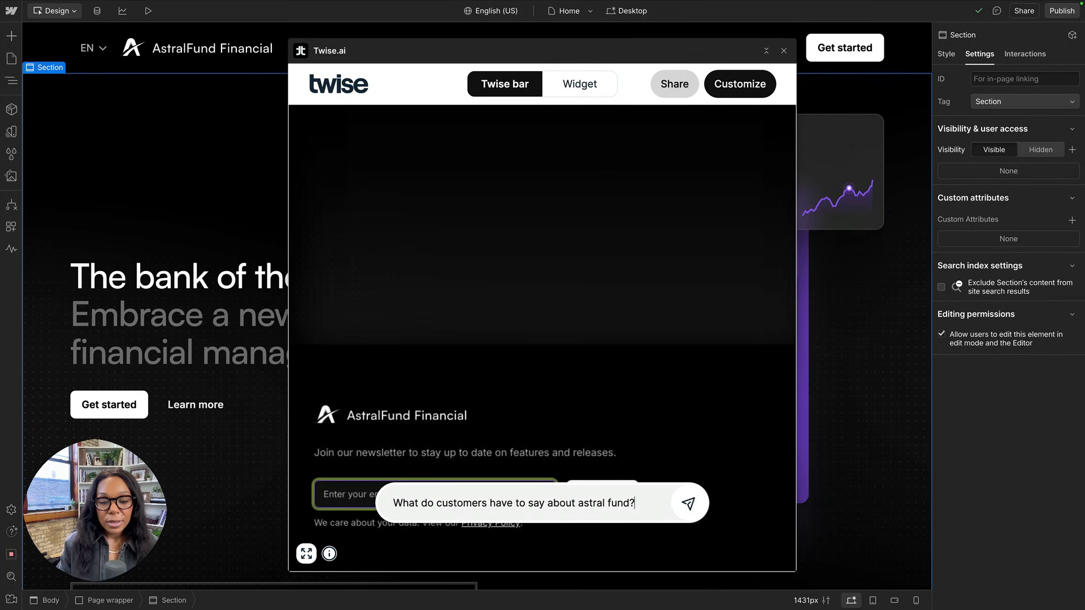
key("Return")
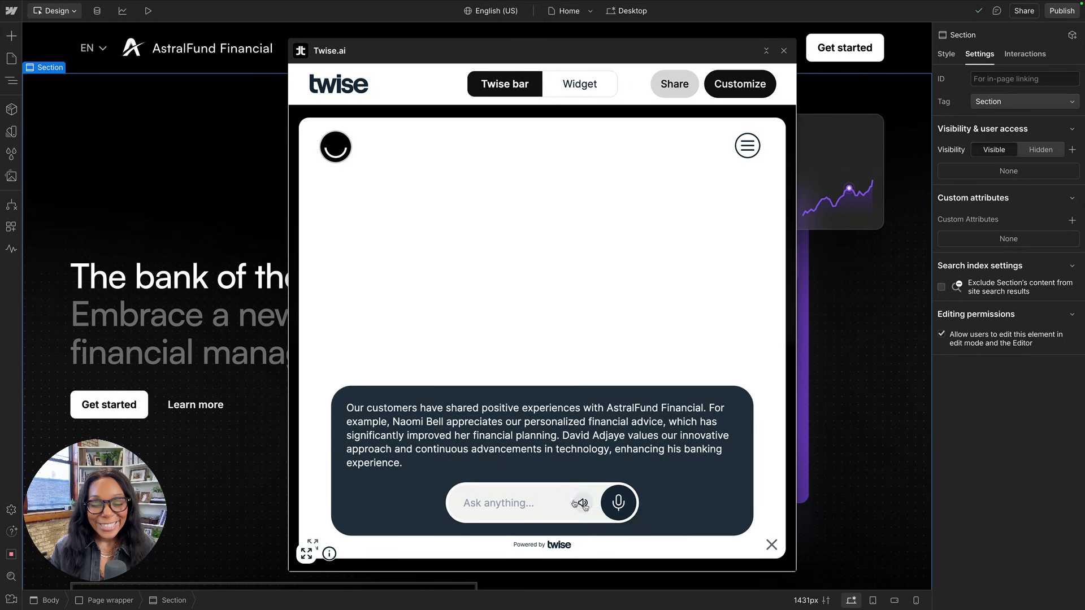
Mute the chatbot's speech and read through its testimonial answer.
left_click(583, 502)
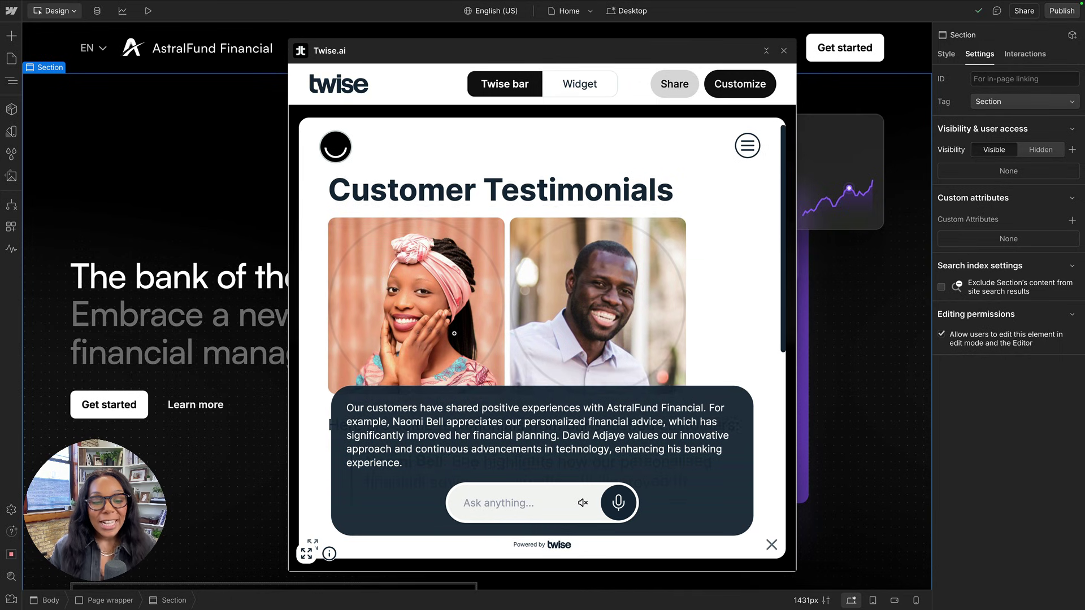
scroll(455, 327, "down", 5)
scroll(456, 336, "down", 1)
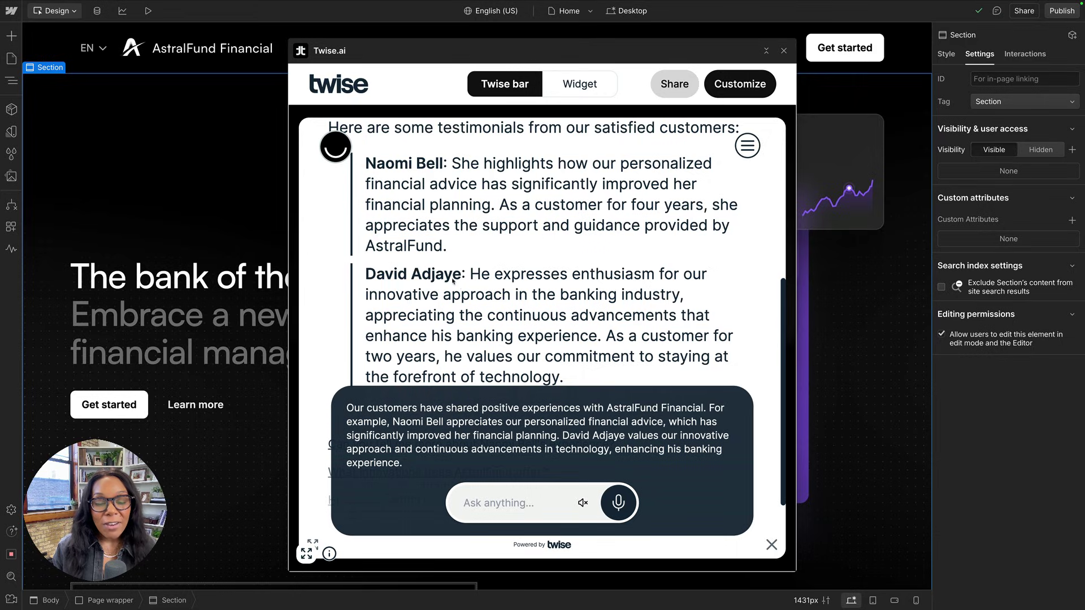
Check the site's customer testimonials on the canvas, then bring Twise.ai back.
left_click(767, 51)
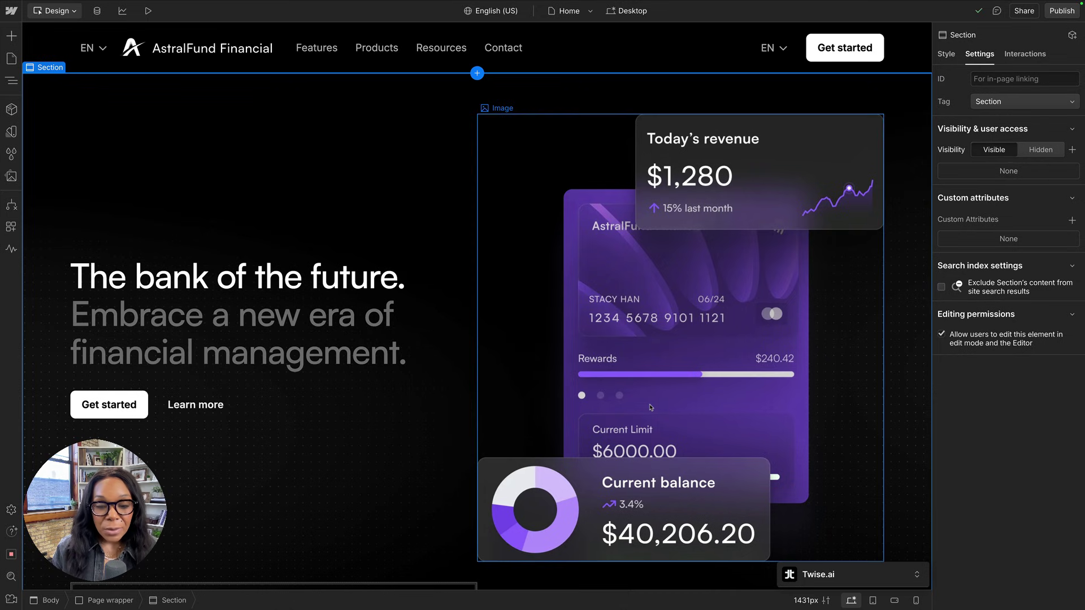
scroll(623, 307, "down", 5)
scroll(622, 307, "down", 15)
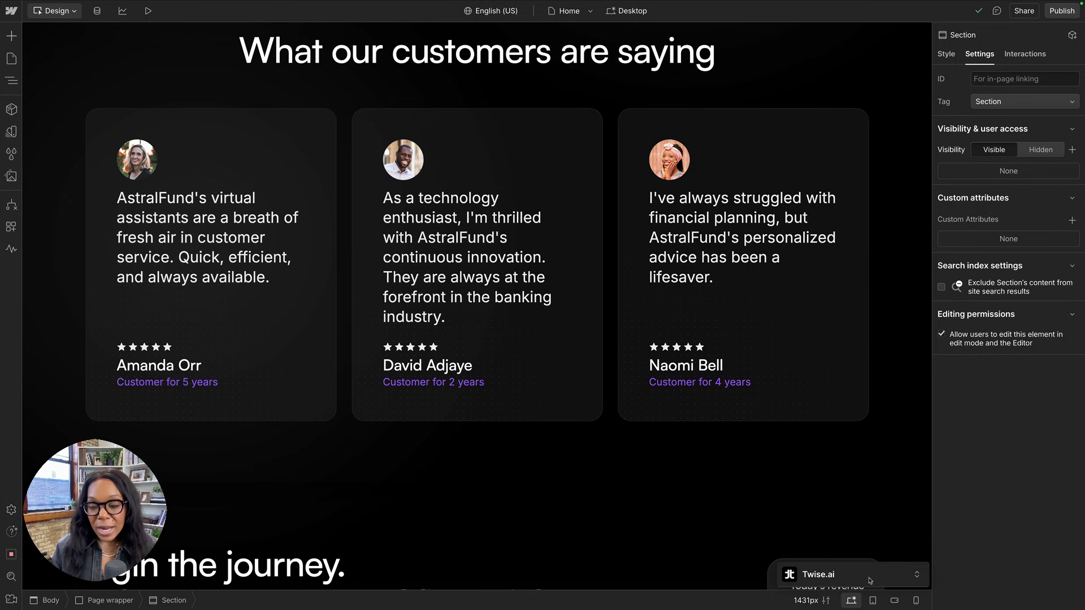
left_click(917, 574)
scroll(506, 257, "up", 2)
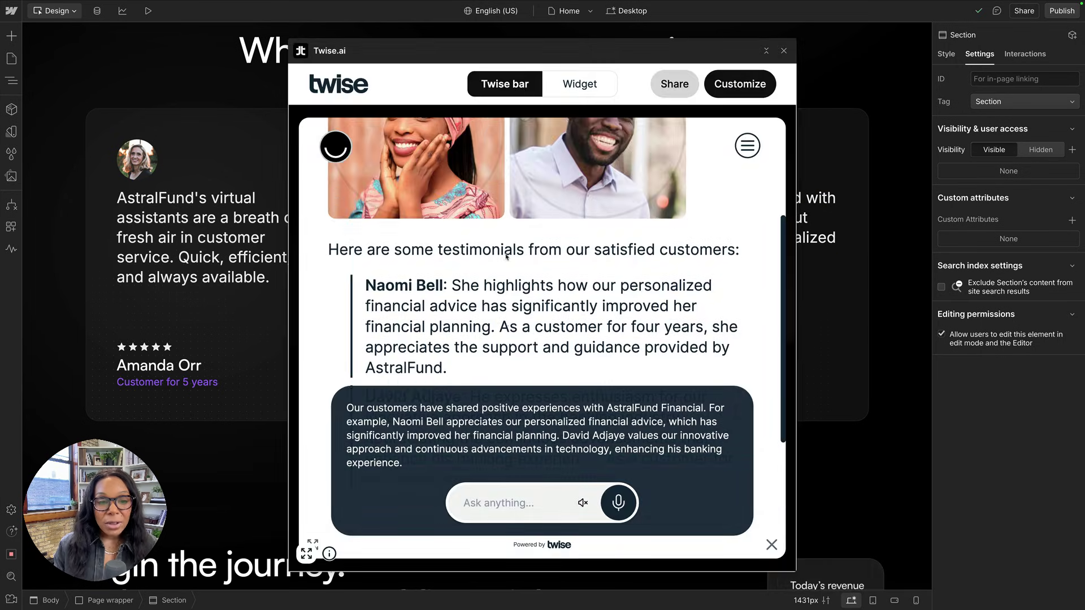
scroll(506, 257, "down", 3)
scroll(507, 257, "up", 3)
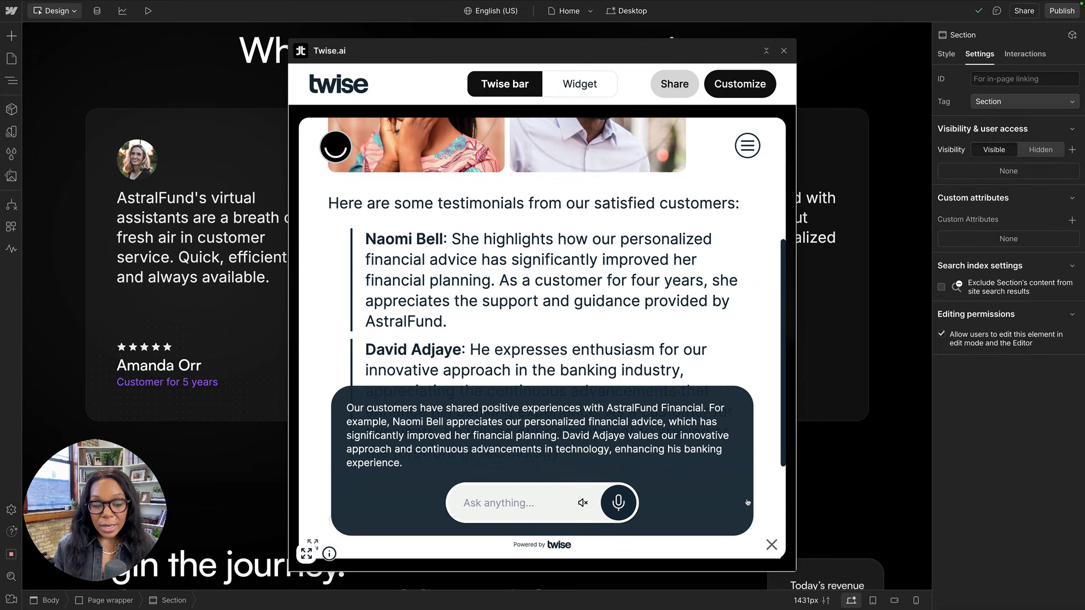
Close the chat conversation and switch the preview to the widget style.
left_click(770, 546)
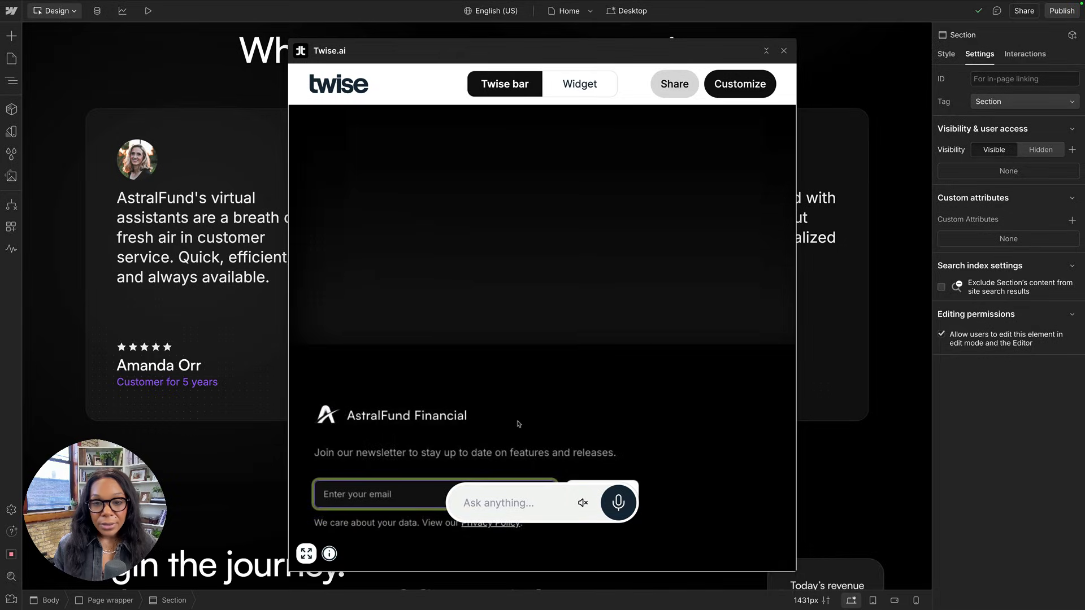
left_click(671, 84)
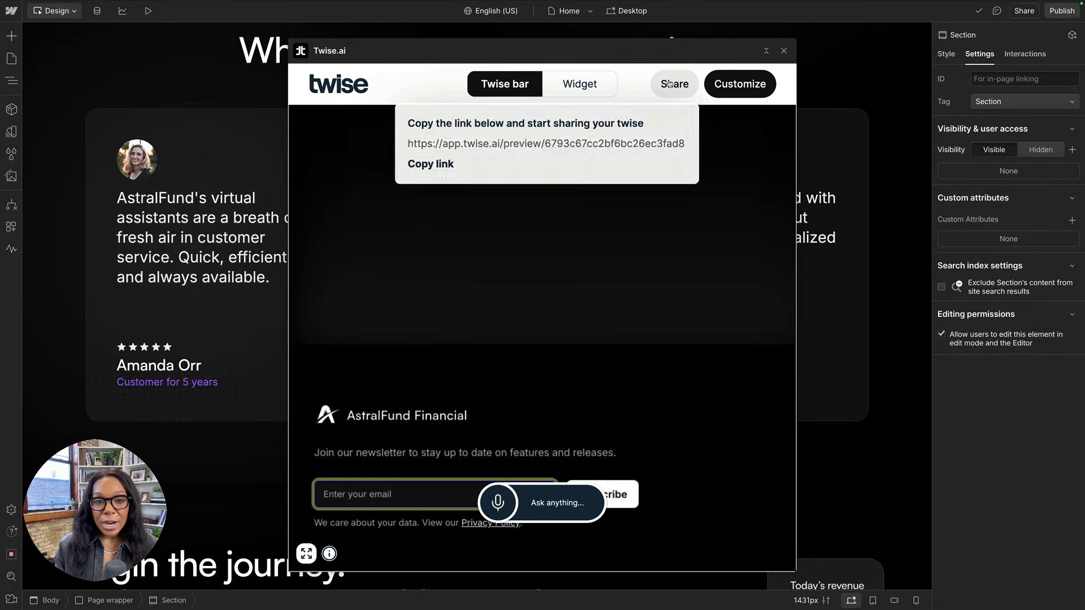
left_click(581, 85)
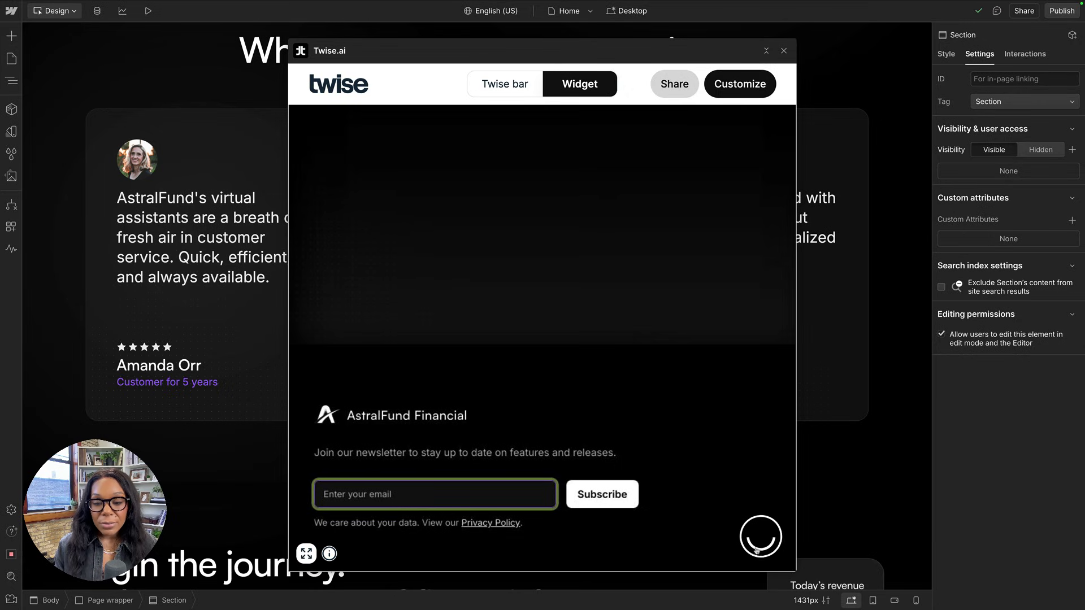
Try the chat panel in the widget preview, then close the Twise.ai window.
left_click(763, 539)
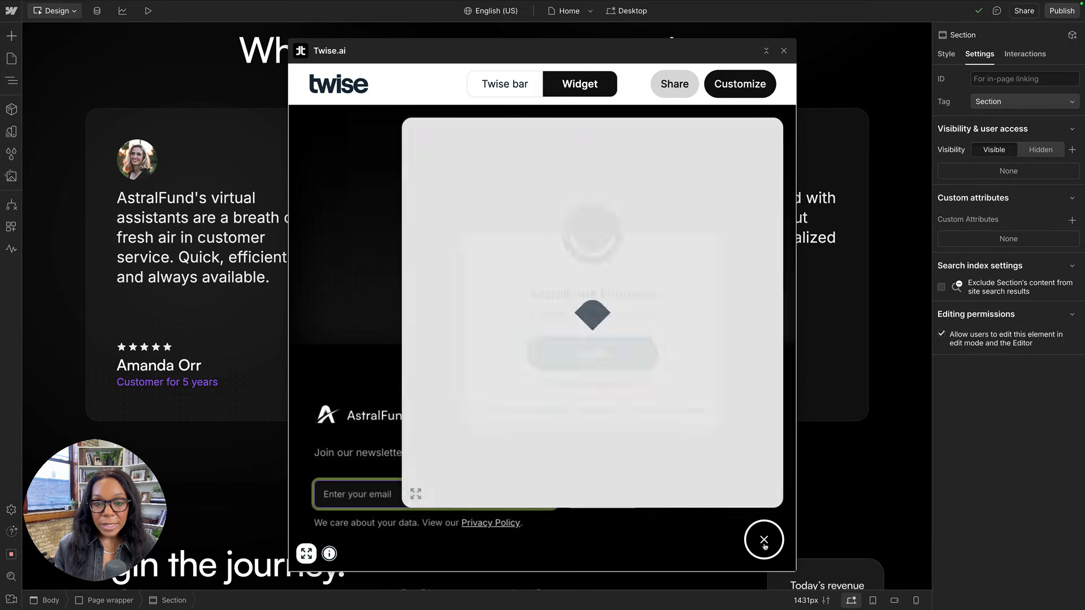
scroll(306, 557, "down", 5)
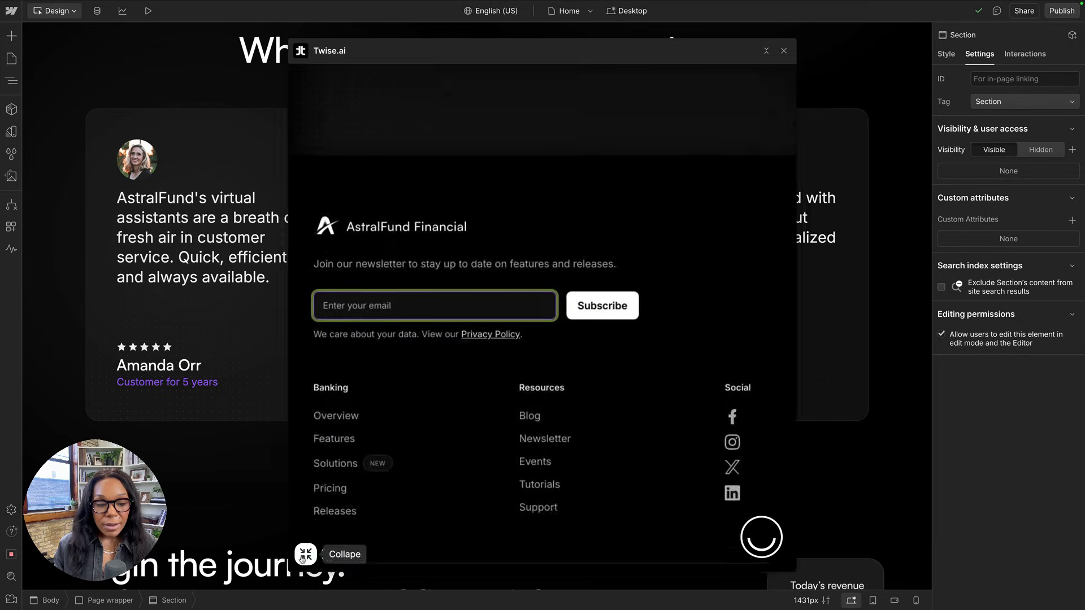
scroll(306, 556, "down", 1)
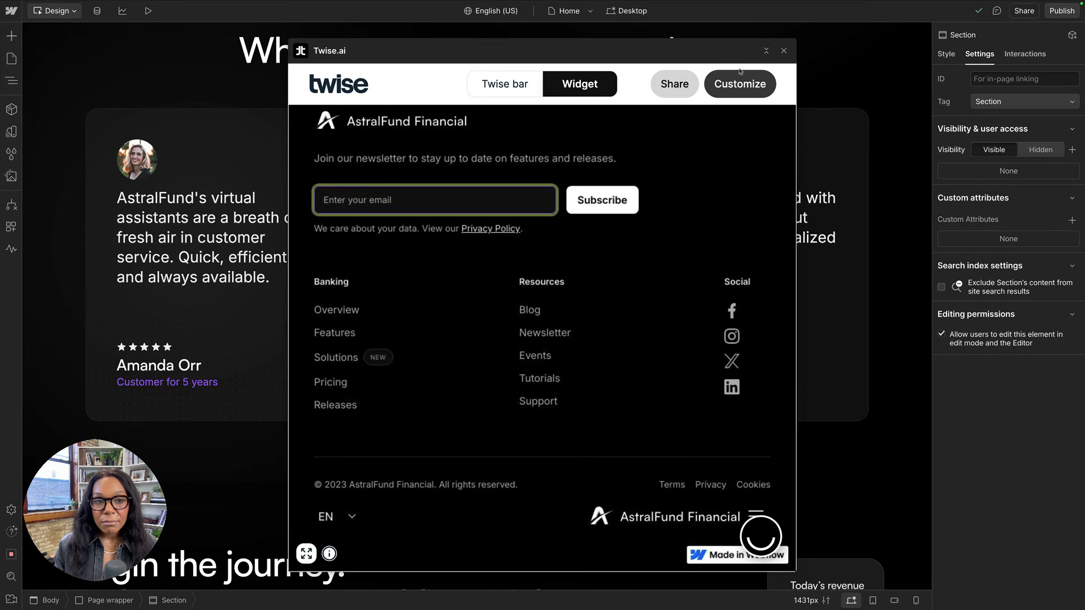
left_click(784, 51)
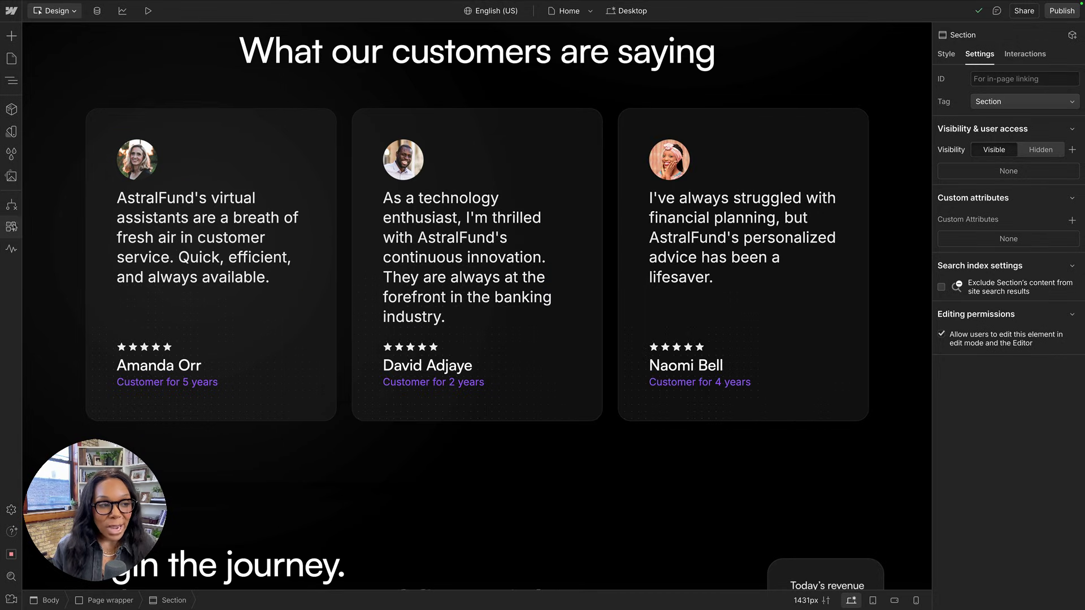
Relaunch Twise.ai and open the AstralFund Financial twise from the dashboard.
left_click(12, 227)
left_click(151, 103)
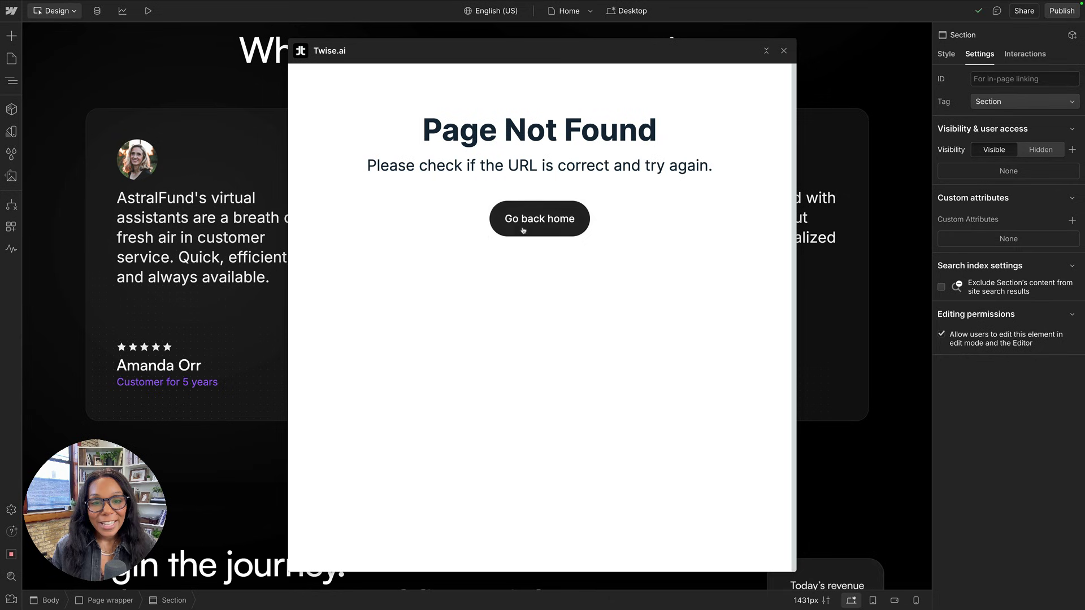
left_click(524, 230)
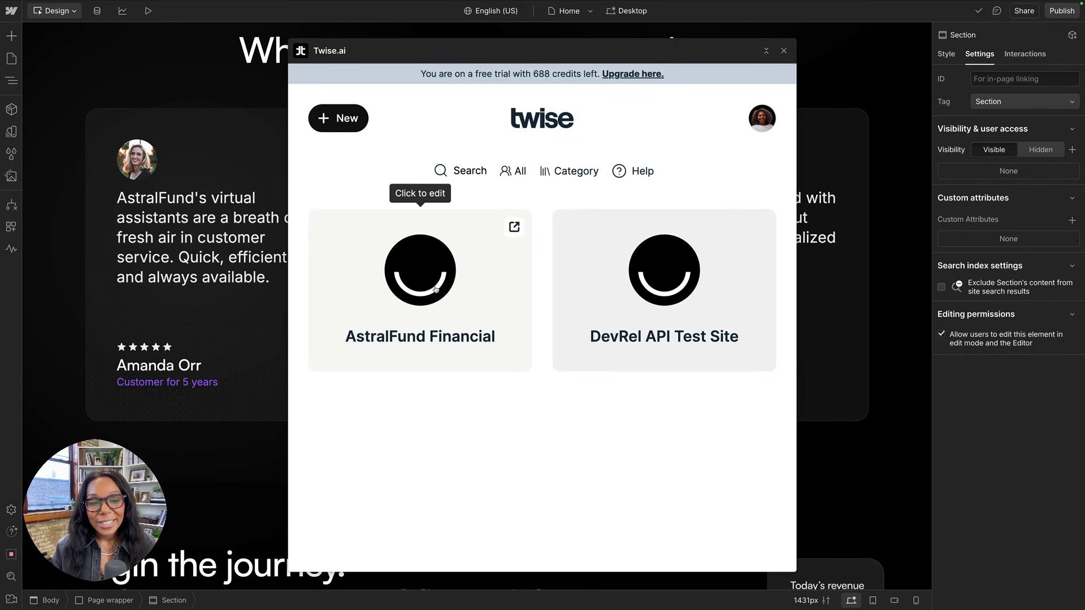
left_click(435, 290)
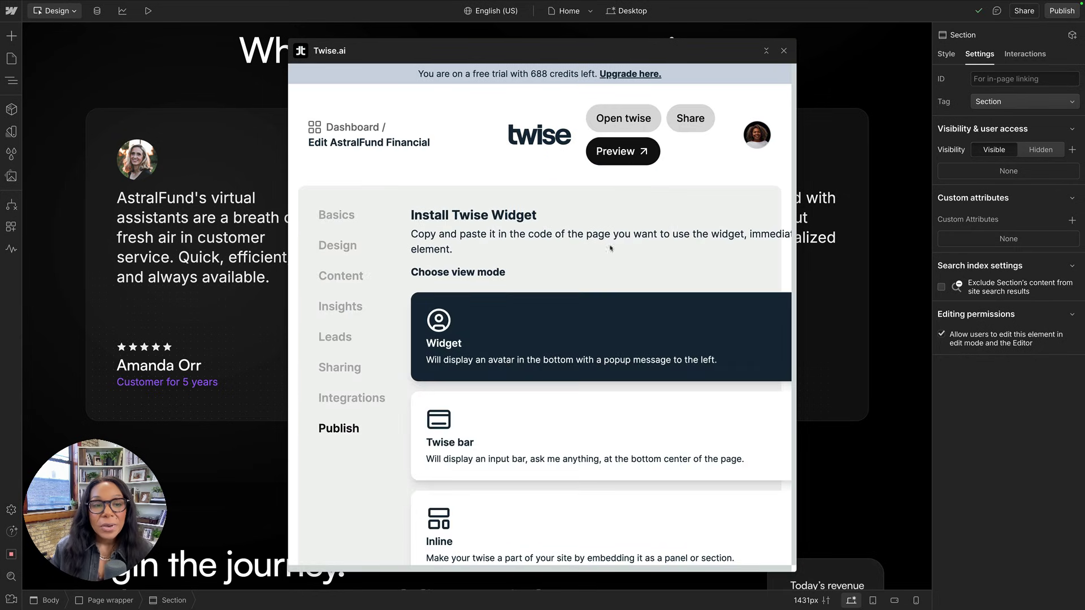
Copy the widget embed script from the Publish page and minimize Twise.ai.
scroll(524, 219, "down", 3)
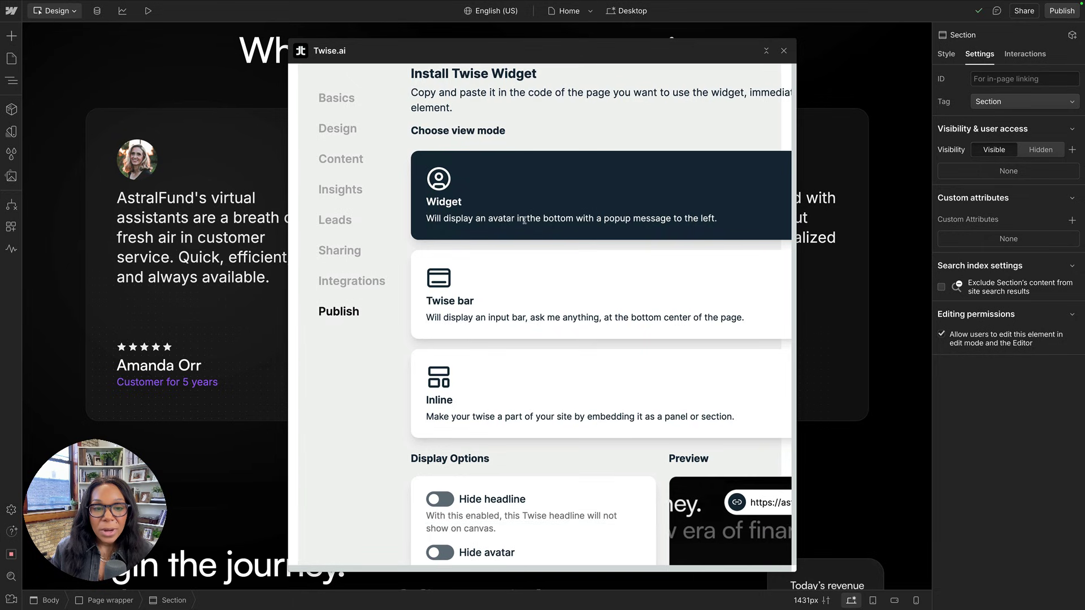
scroll(508, 215, "right", 1)
scroll(480, 204, "down", 5)
scroll(449, 196, "up", 5)
scroll(448, 195, "down", 15)
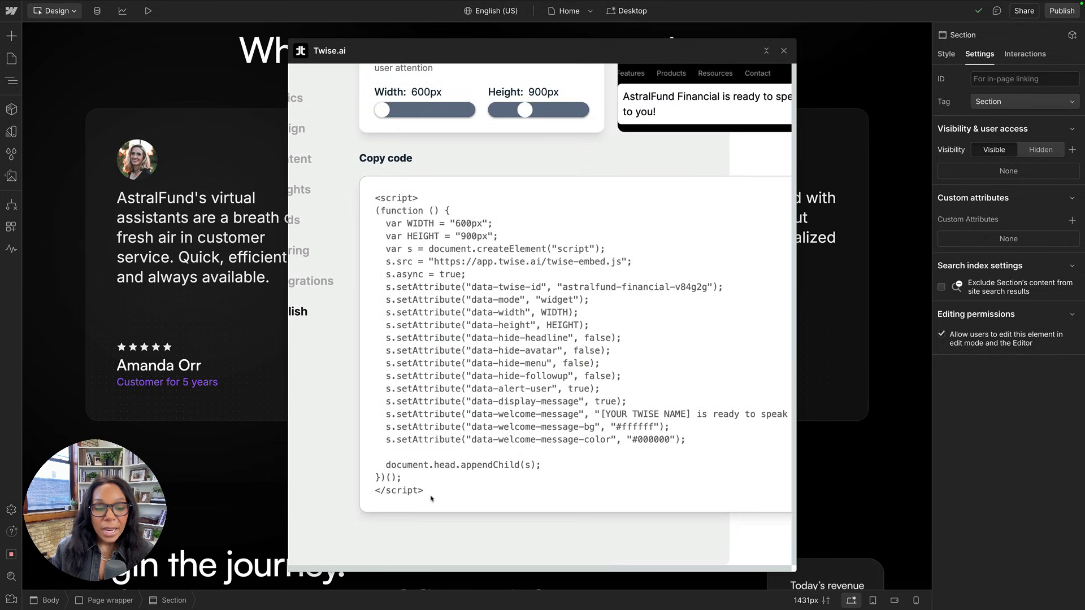
left_click_drag(431, 499, 373, 198)
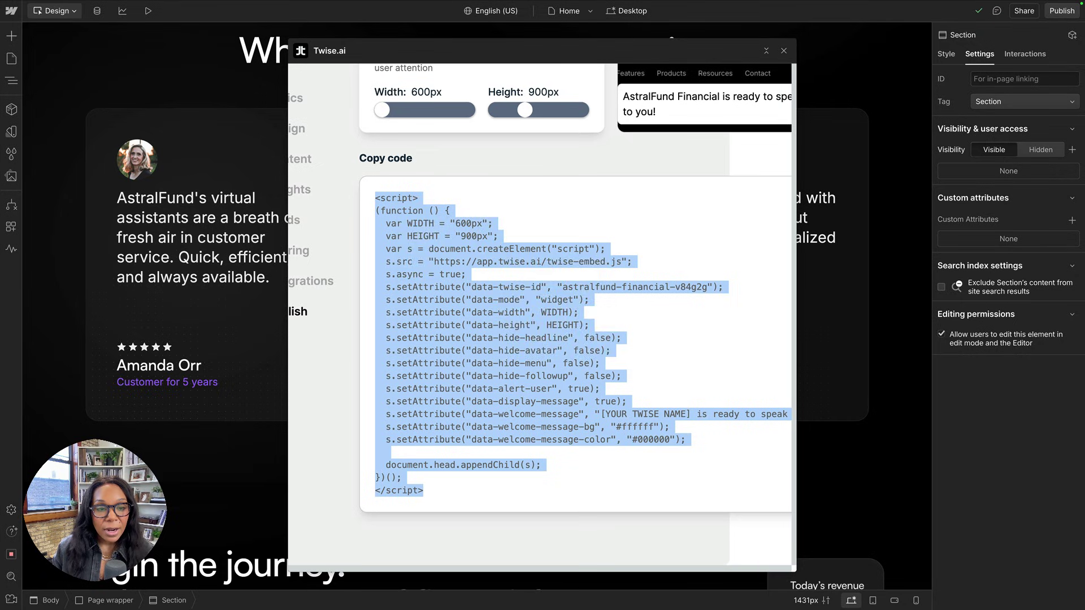
right_click(399, 205)
left_click(430, 232)
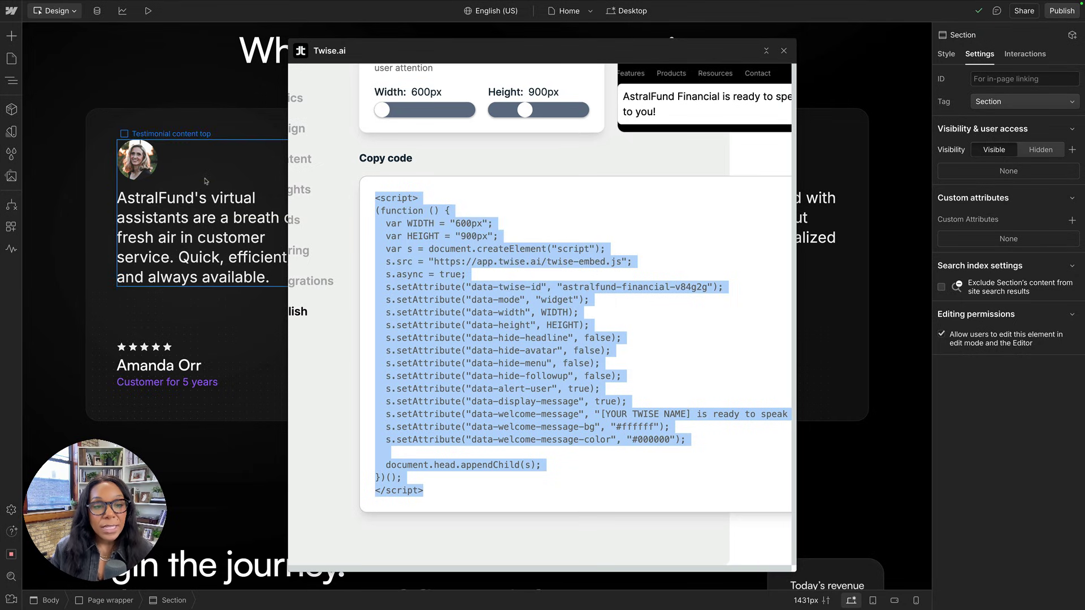
left_click(767, 50)
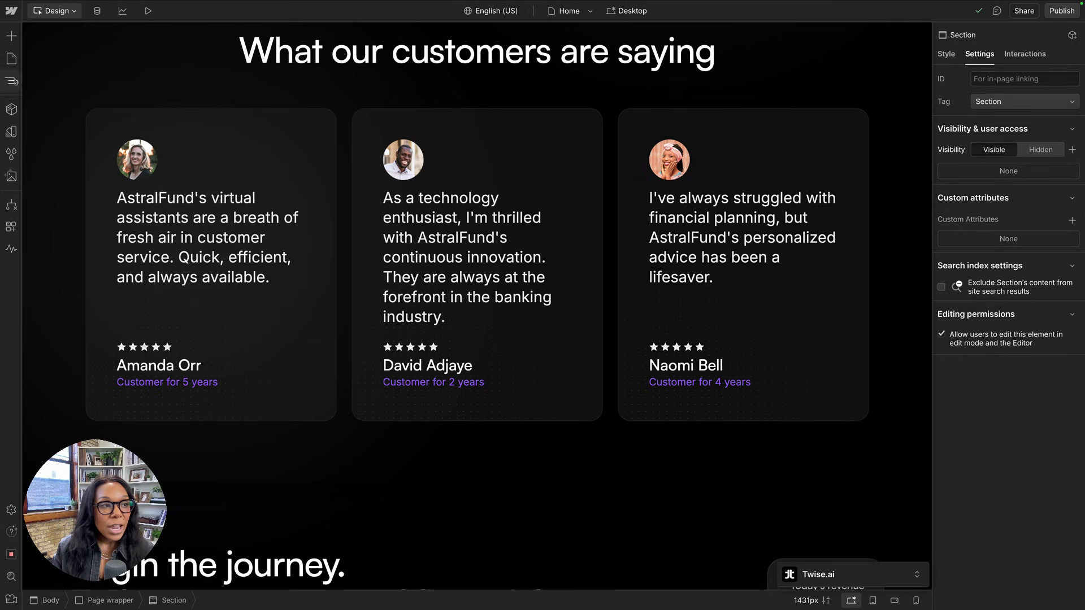
Paste the Twise script into the Home page's head code, save, and publish to staging.
left_click(11, 58)
left_click(166, 104)
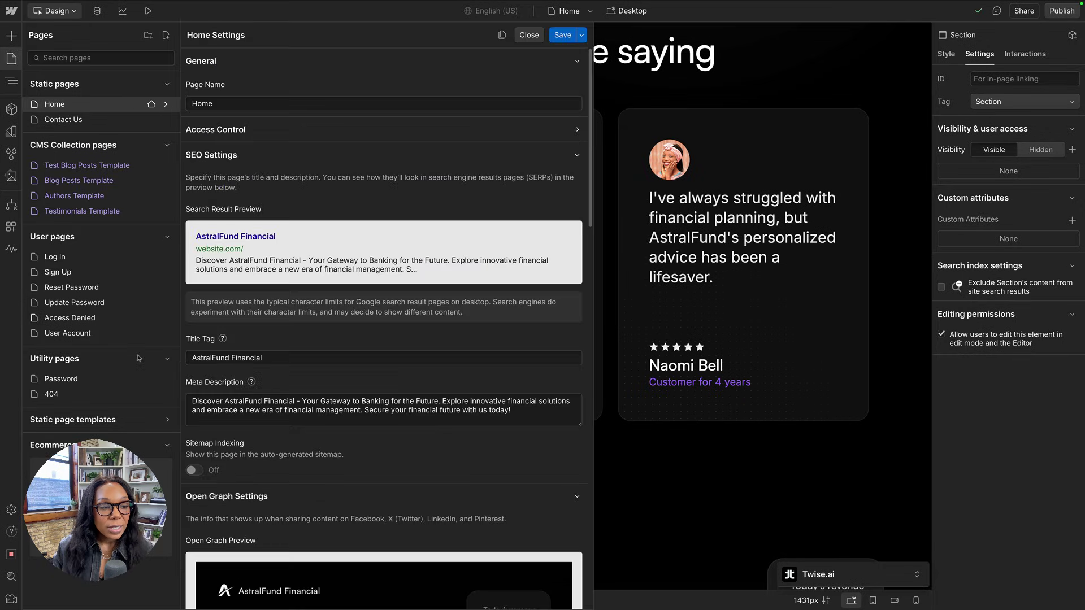
scroll(263, 383, "down", 10)
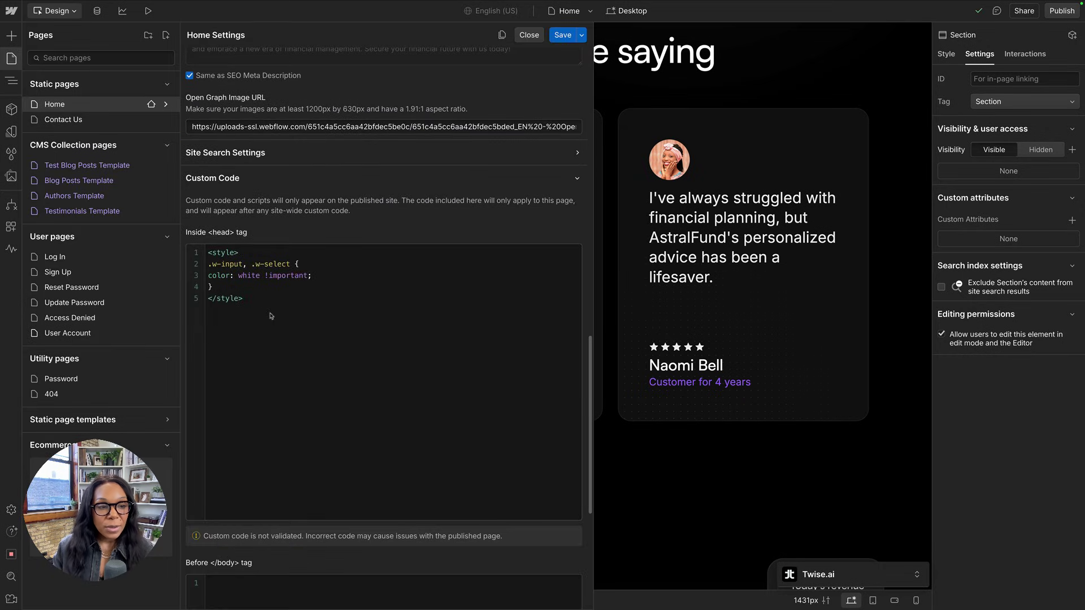
left_click(271, 316)
key("ctrl+v")
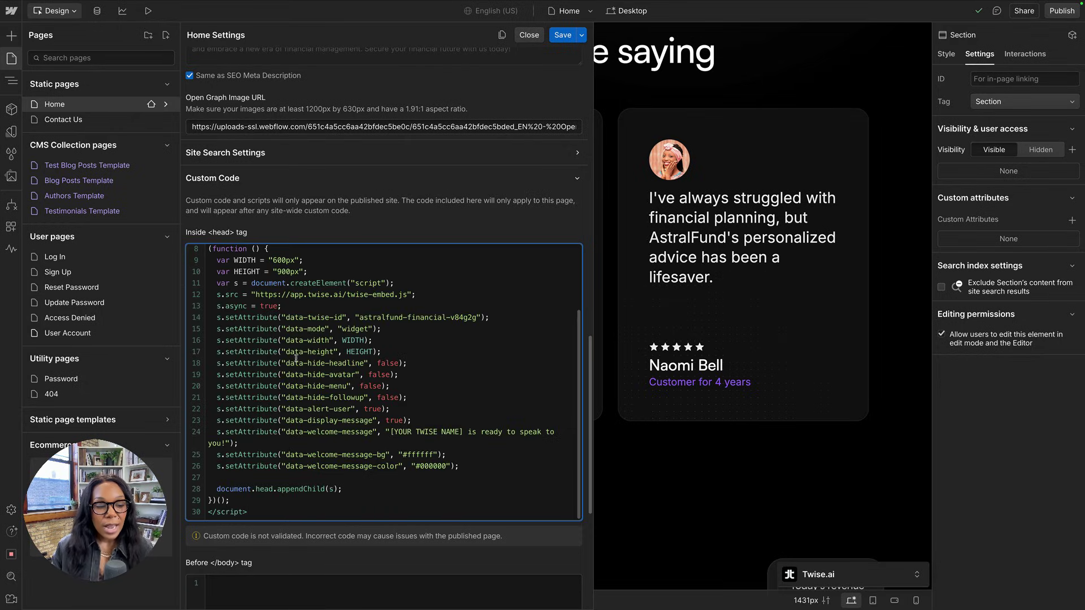
left_click(563, 35)
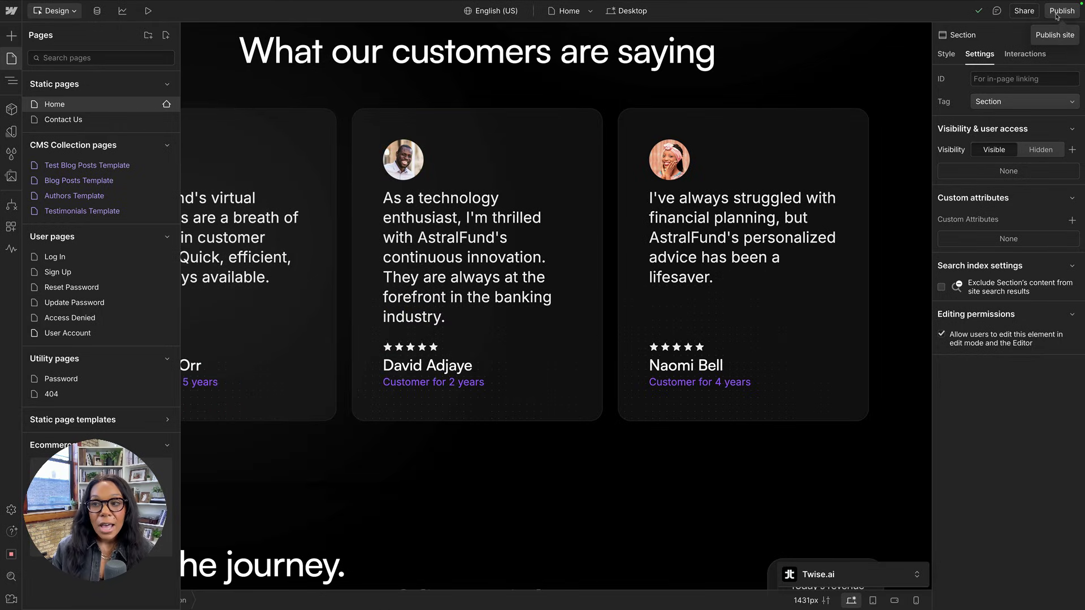
left_click(1058, 14)
left_click(393, 355)
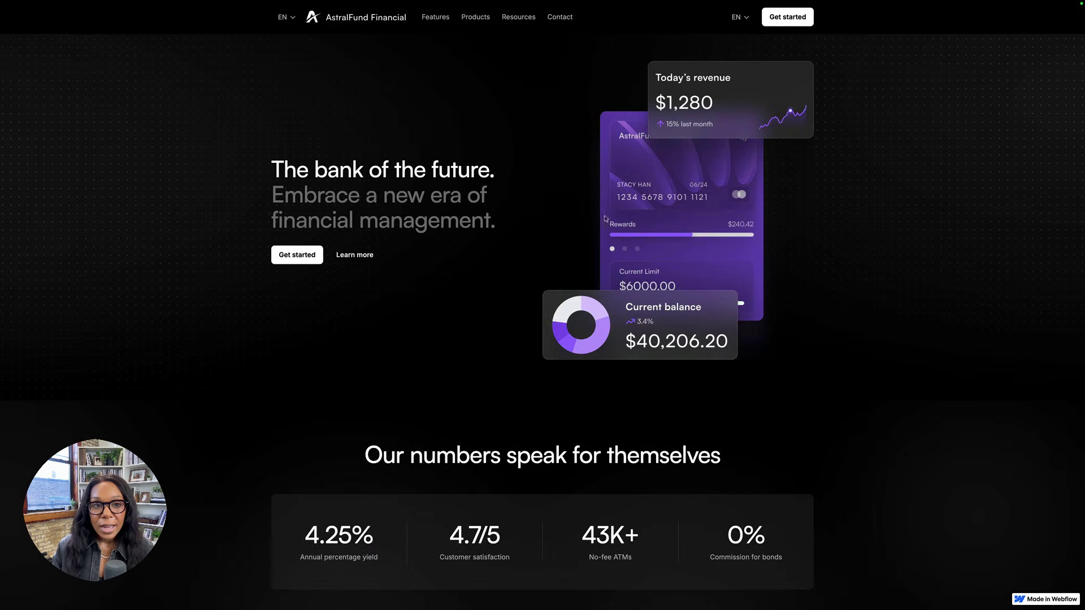
Open the chat widget on the live staging site and continue without audio.
scroll(591, 291, "down", 20)
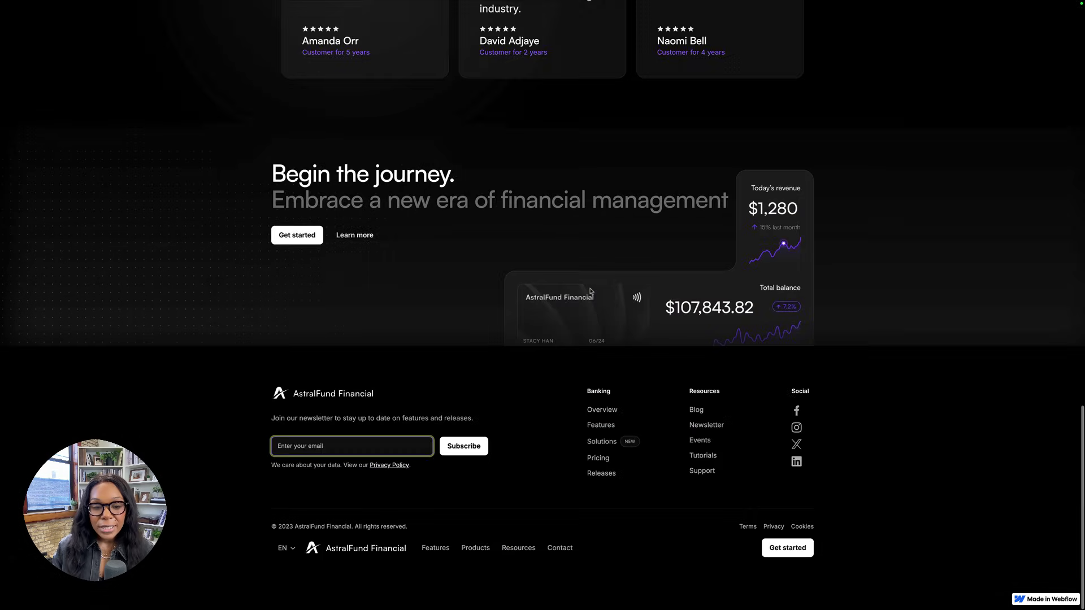
scroll(905, 508, "up", 20)
left_click(964, 592)
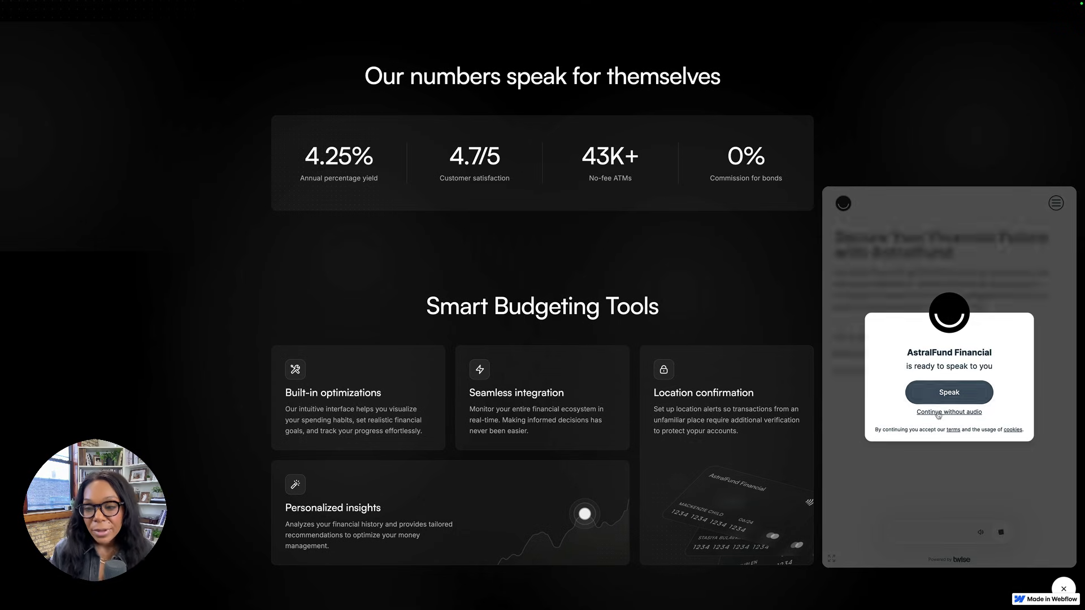
left_click(934, 415)
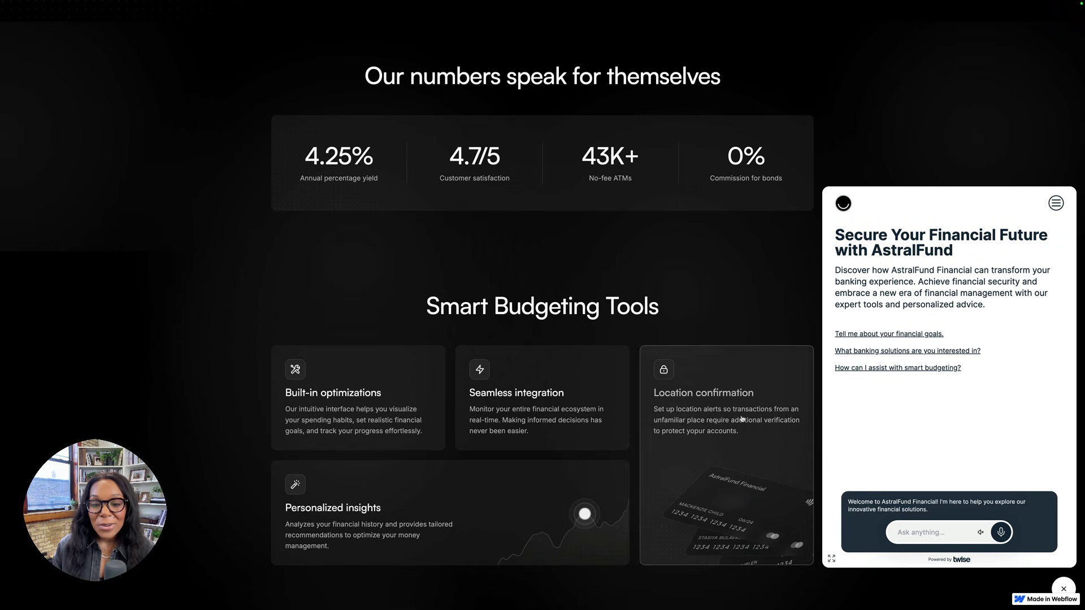
Ask the chatbot about smart budgeting tools and read its answer.
scroll(745, 408, "down", 8)
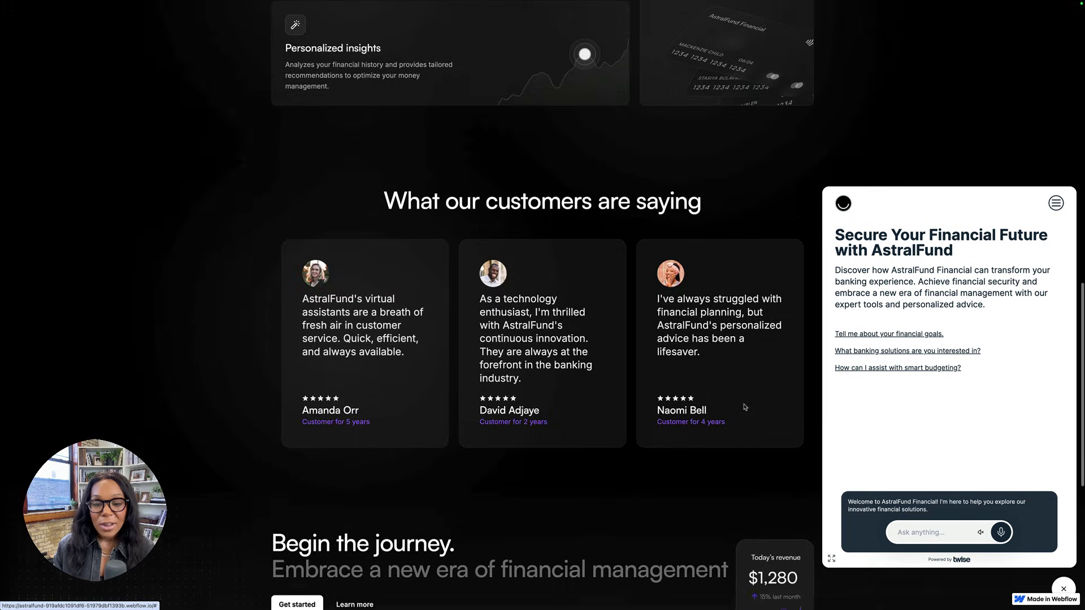
left_click(941, 537)
type("what are the smart budgeting tools?")
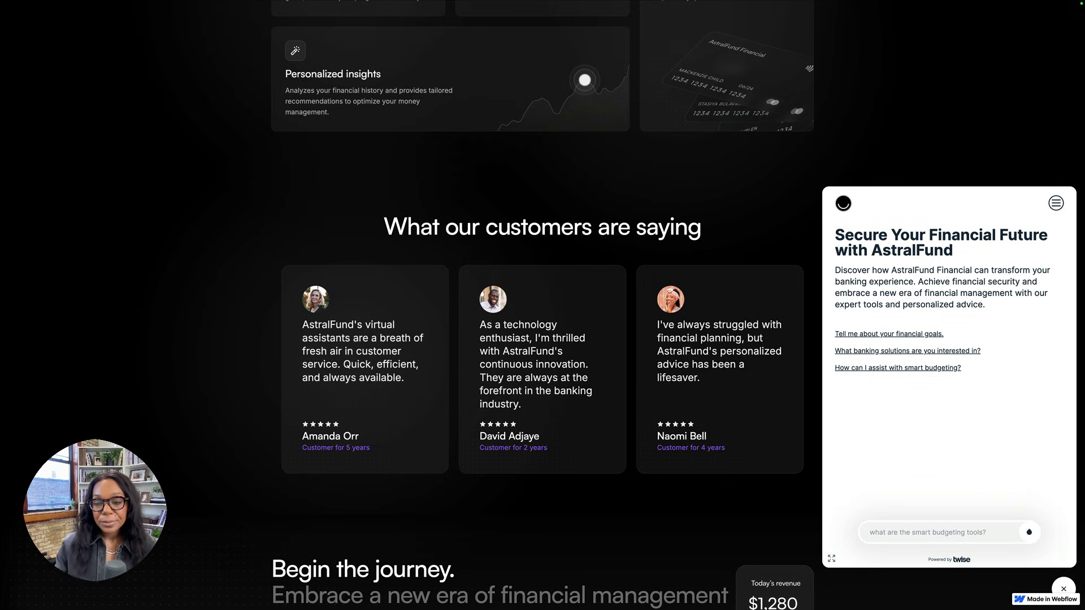
key("Return")
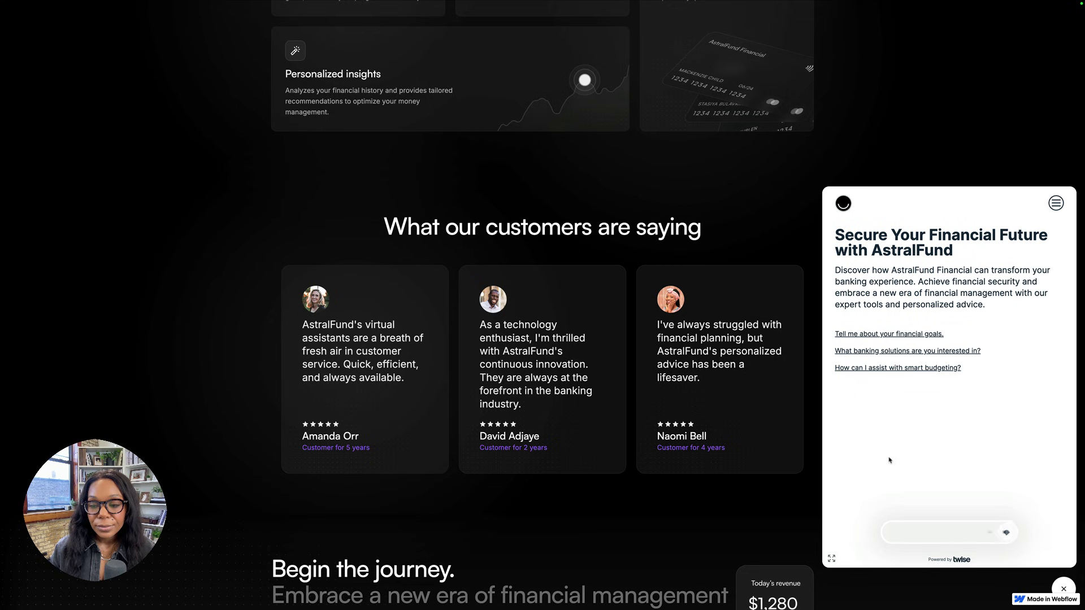
scroll(888, 469, "down", 1)
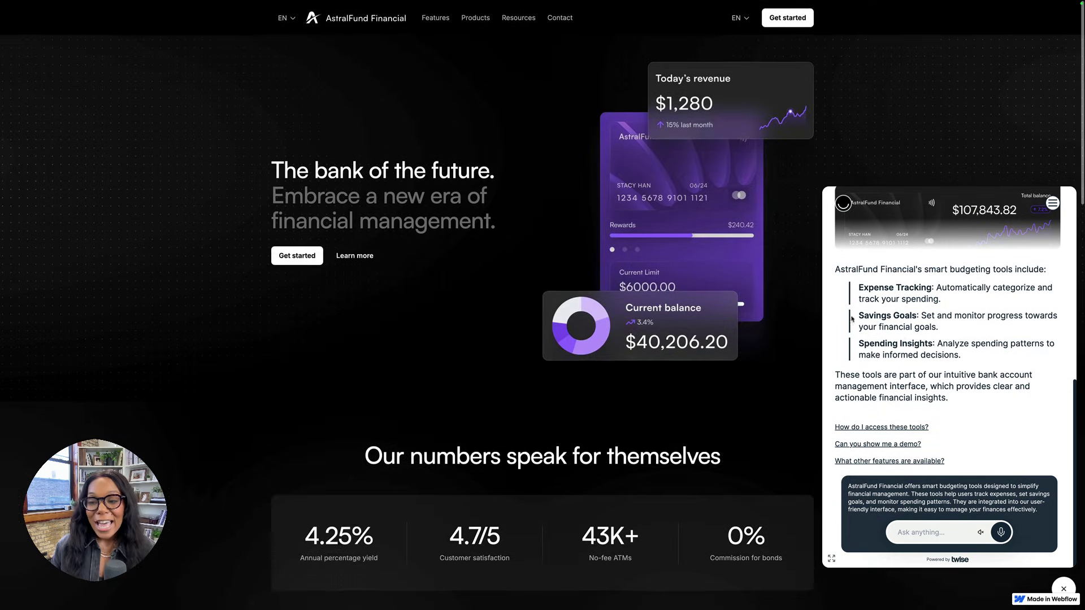
scroll(896, 273, "up", 3)
scroll(896, 273, "up", 5)
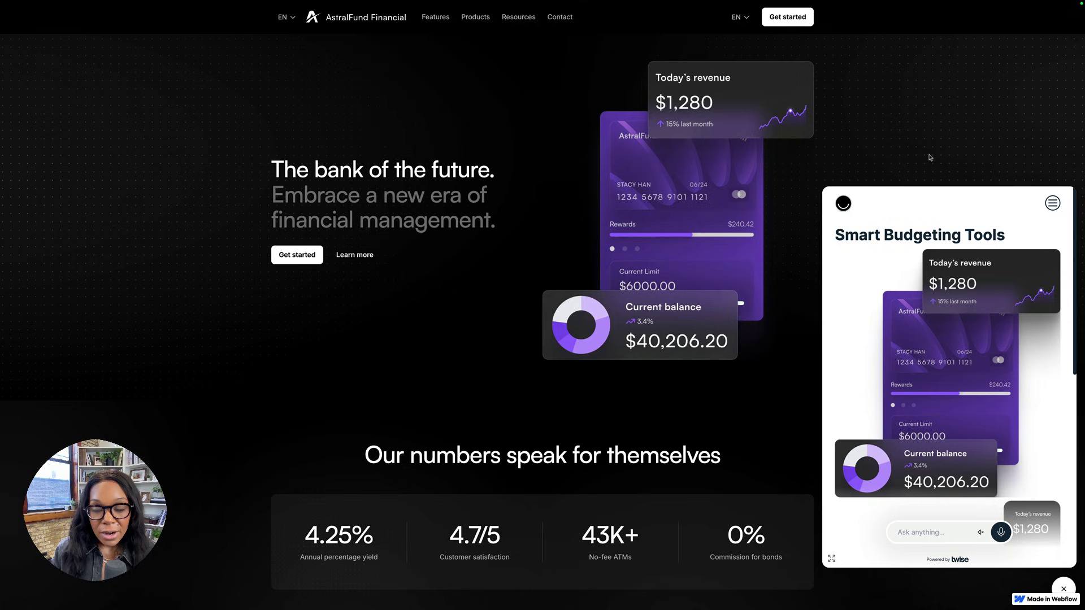
mouse_move(910, 5)
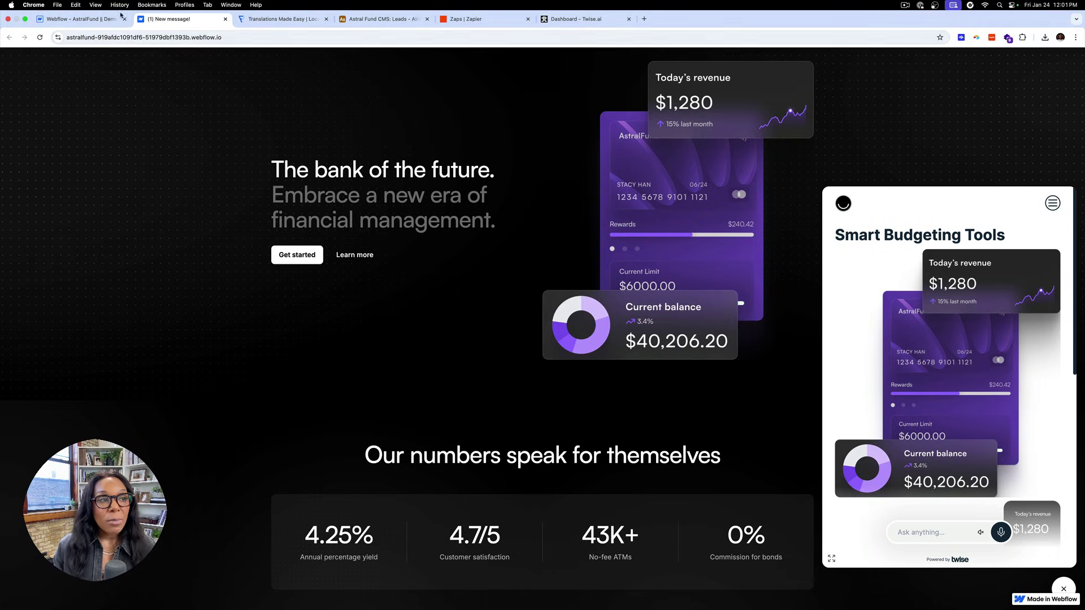
Back in Webflow Designer, dismiss Publish and reopen the Twise.ai widget settings at Display Options.
left_click(80, 18)
left_click(876, 241)
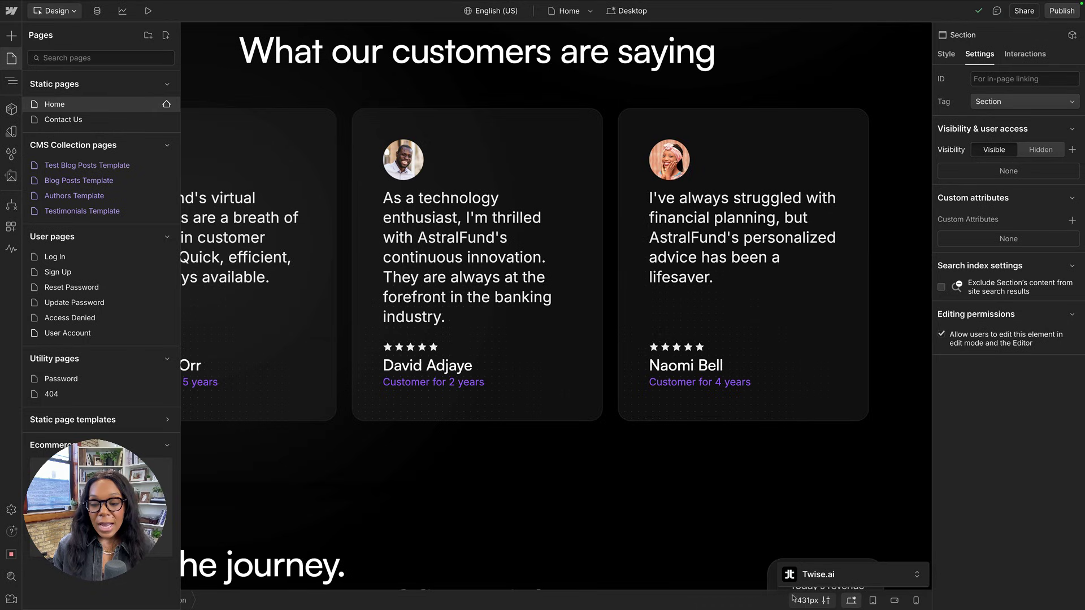
left_click(917, 574)
scroll(411, 142, "up", 5)
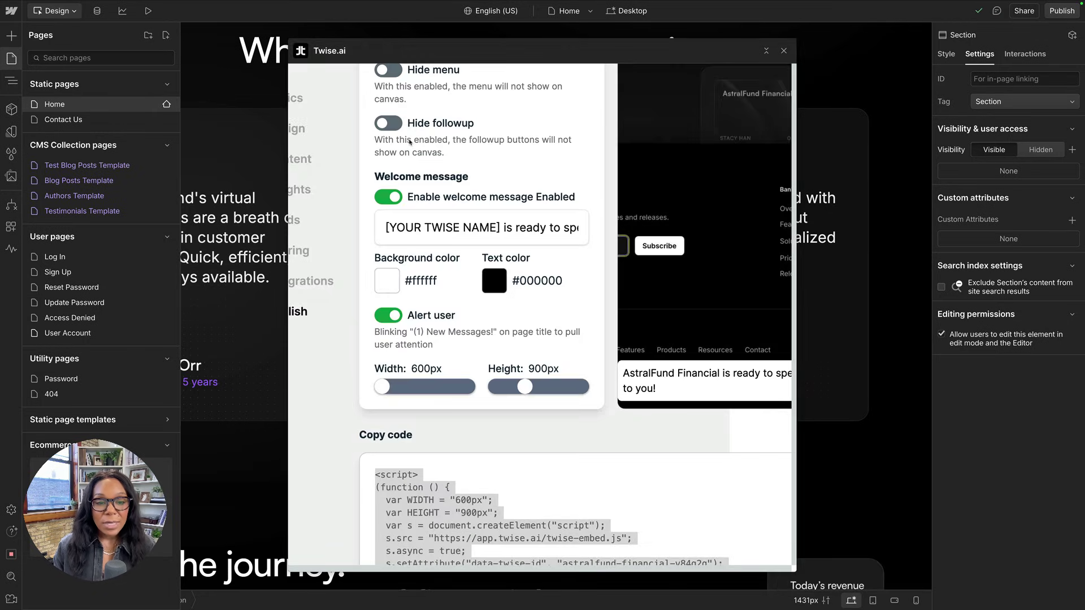
scroll(560, 268, "up", 4)
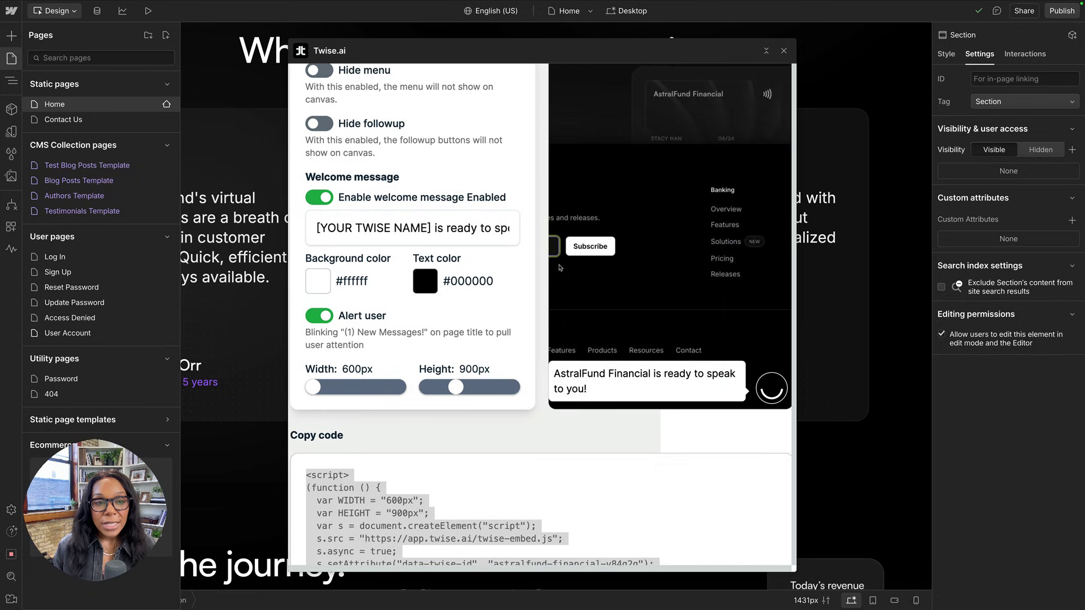